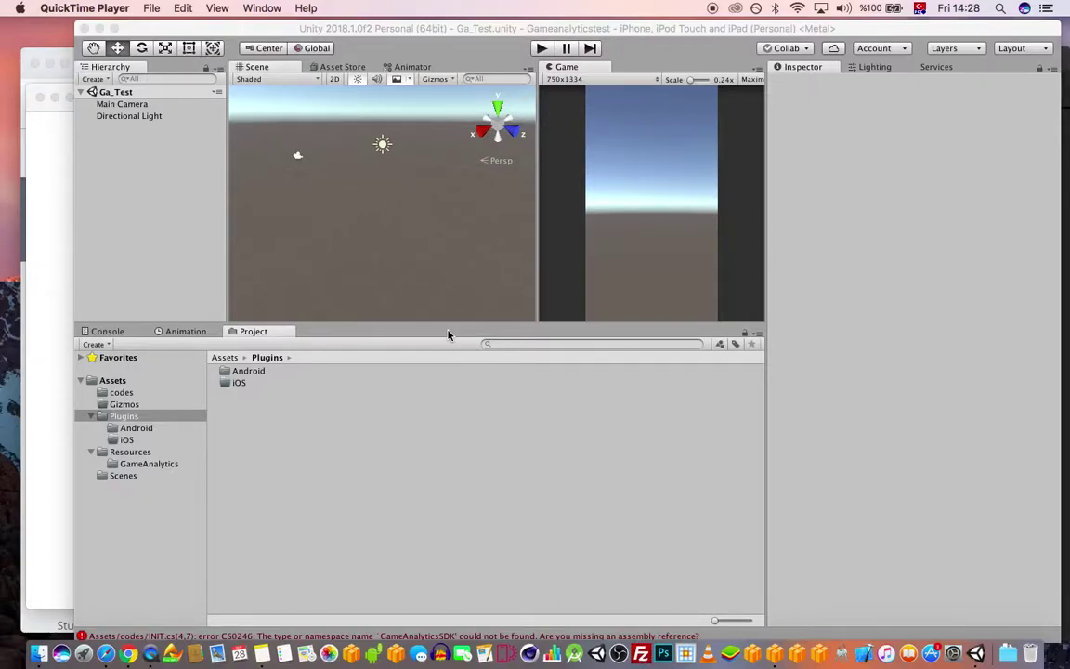
- Collapse the Plugins and Resources folders in Unity's Project tree
left_click_drag(657, 33, 642, 30)
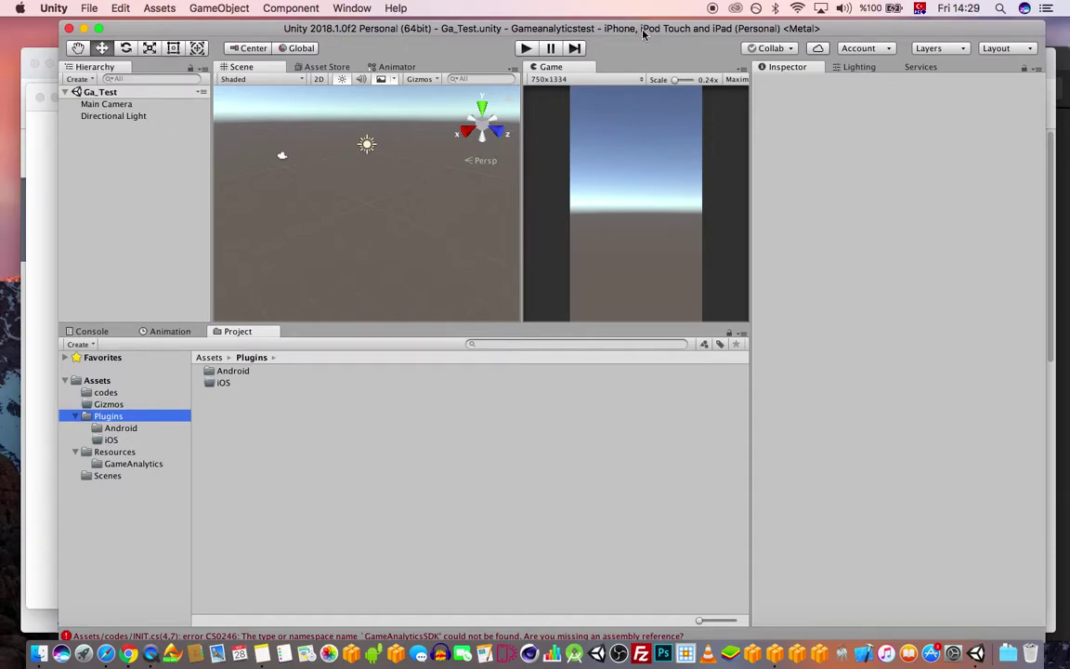
left_click_drag(642, 32, 668, 29)
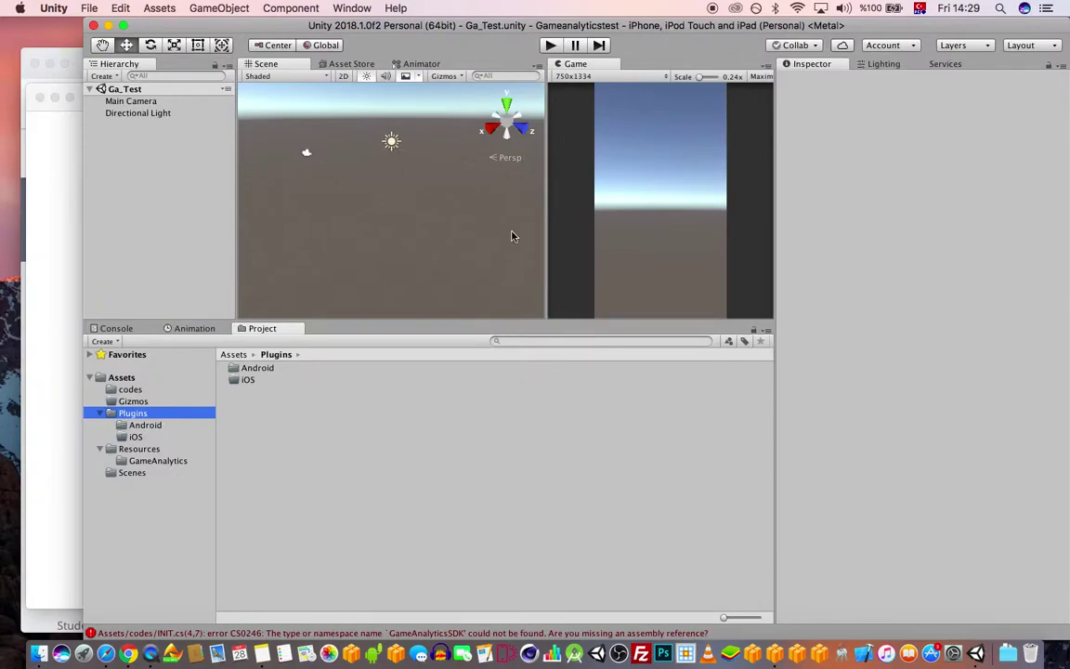
left_click(100, 412)
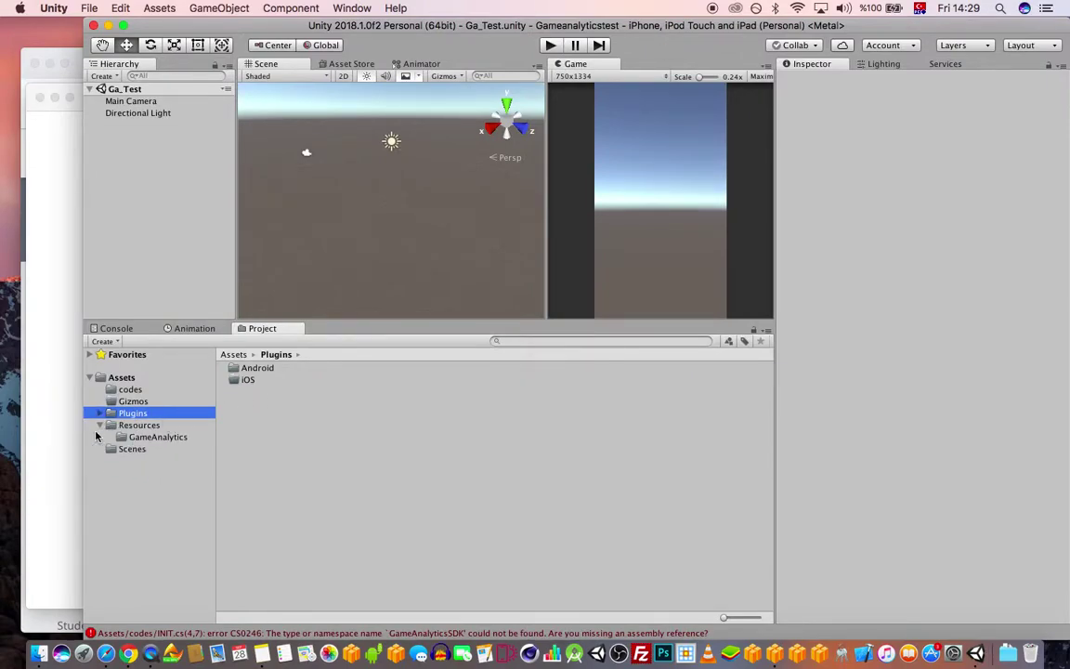
left_click(99, 424)
- Show the top-level Assets folder and move the editor aside to reveal the Udemy course page
left_click(129, 377)
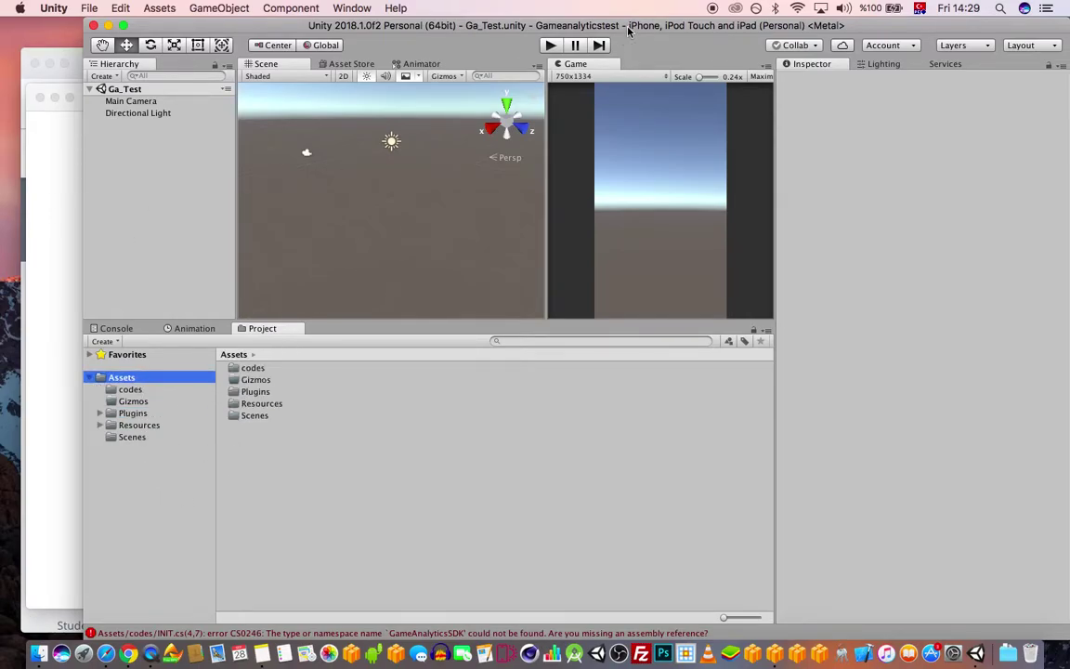
left_click_drag(628, 31, 627, 31)
left_click_drag(780, 23, 791, 86)
- Switch from the Udemy page to the GameAnalytics dashboard in the browser
left_click(599, 66)
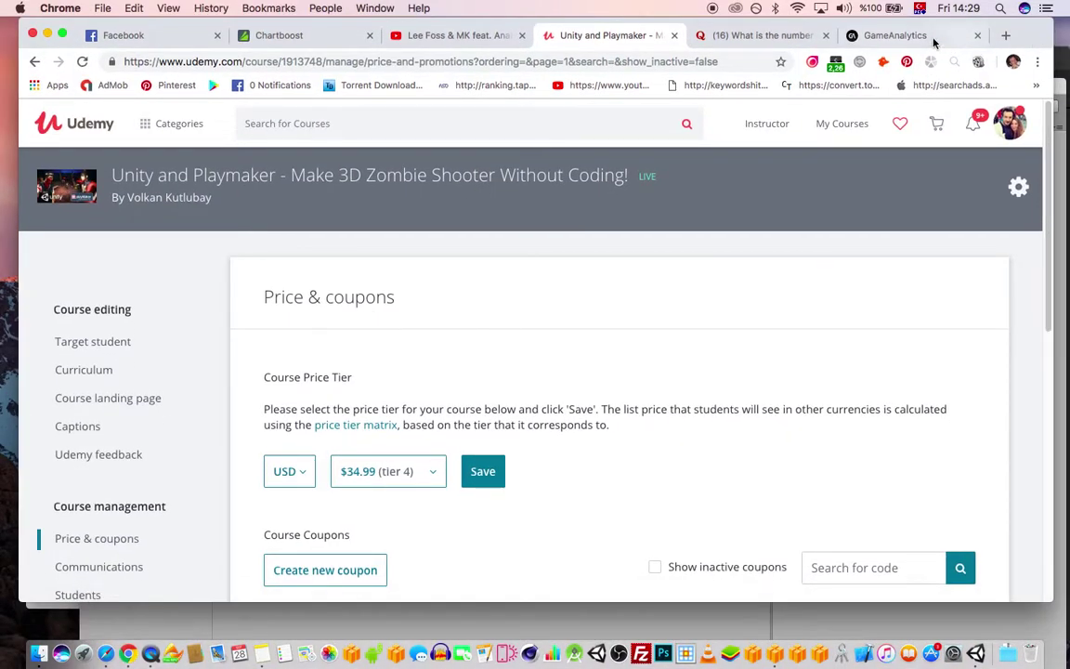
left_click(928, 37)
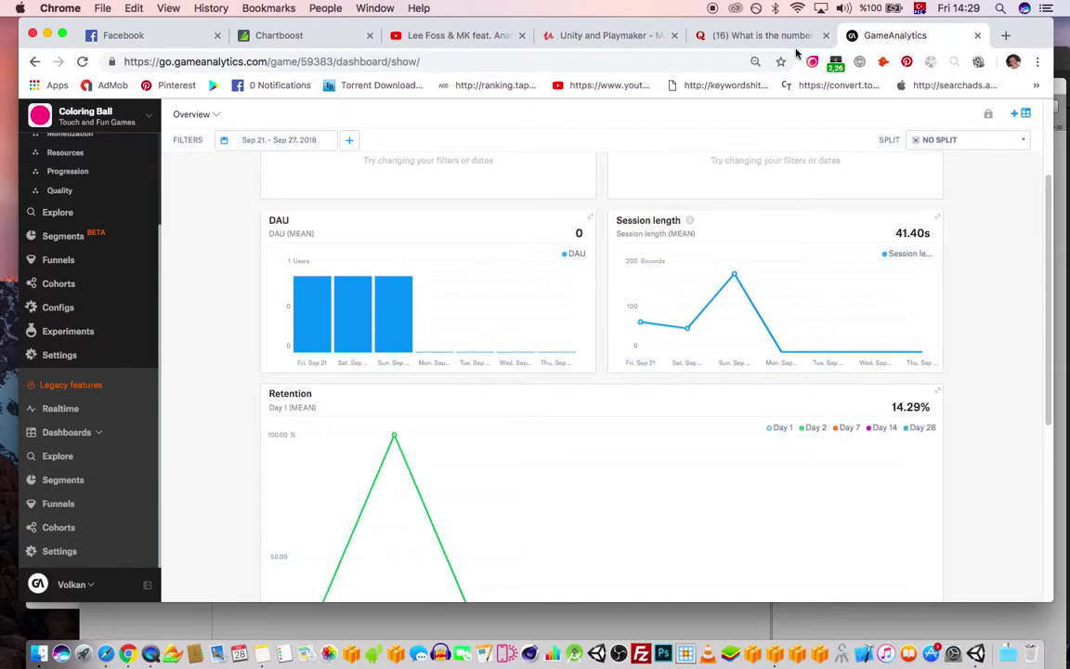
scroll(678, 241, "up", 3)
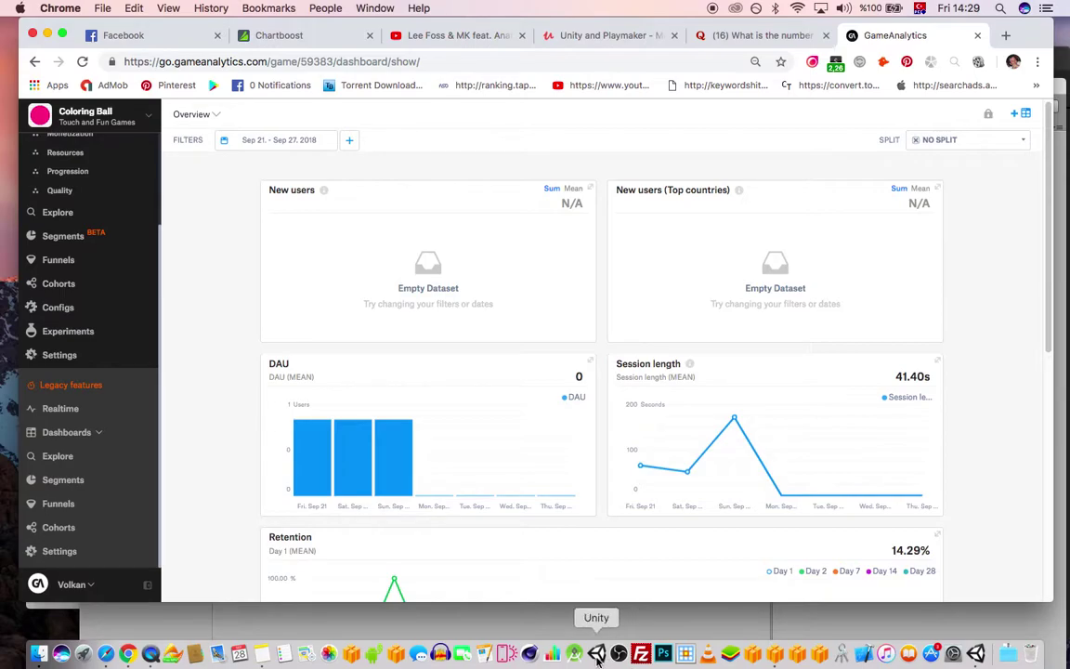
left_click(975, 653)
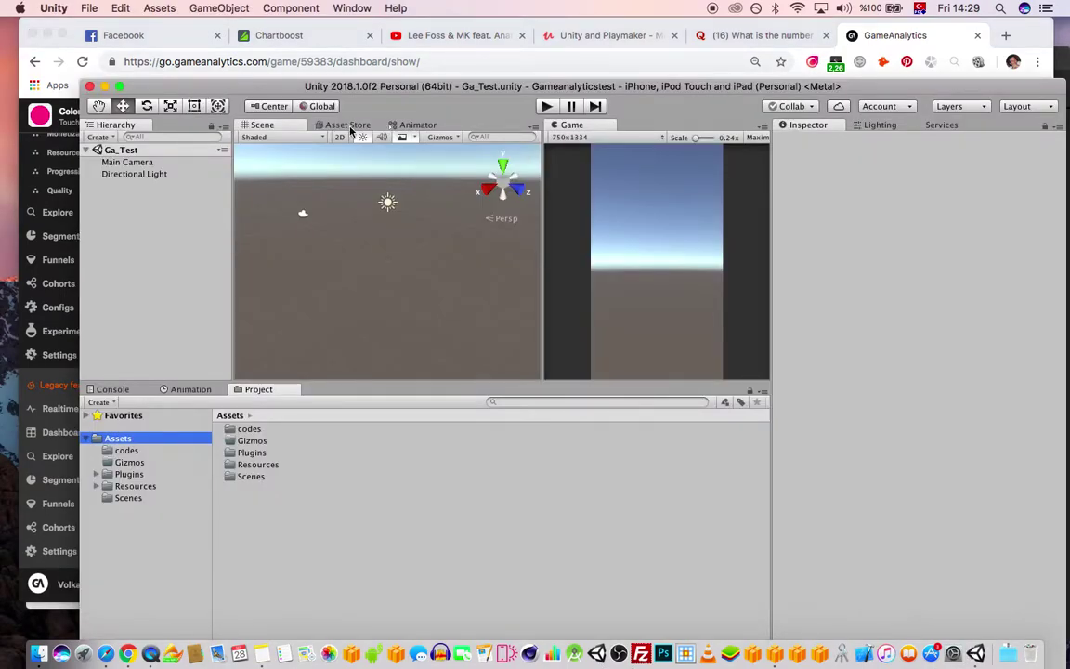
key("super+Tab")
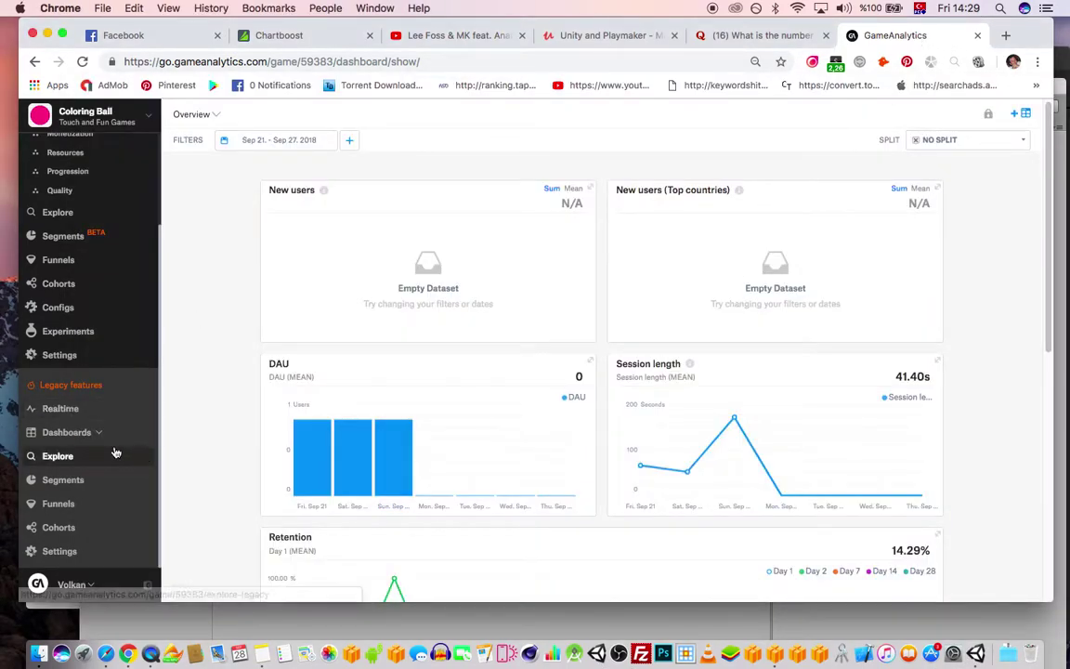
- Scroll the Coloring Ball dashboard down to the retention table and open the account menu
scroll(764, 355, "down", 1)
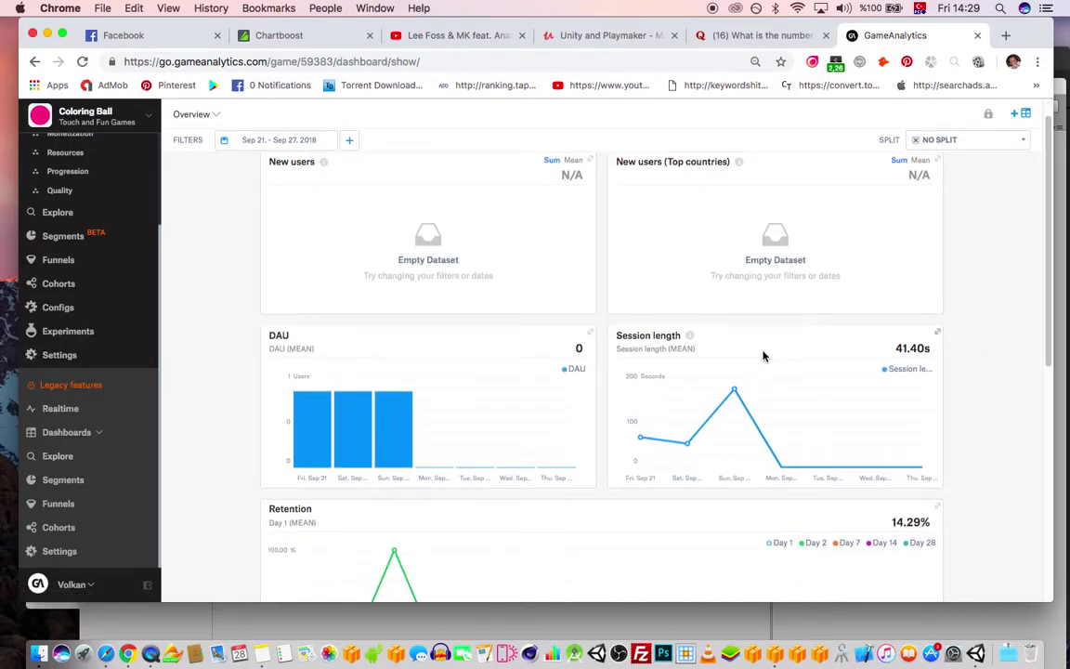
scroll(650, 390, "up", 1)
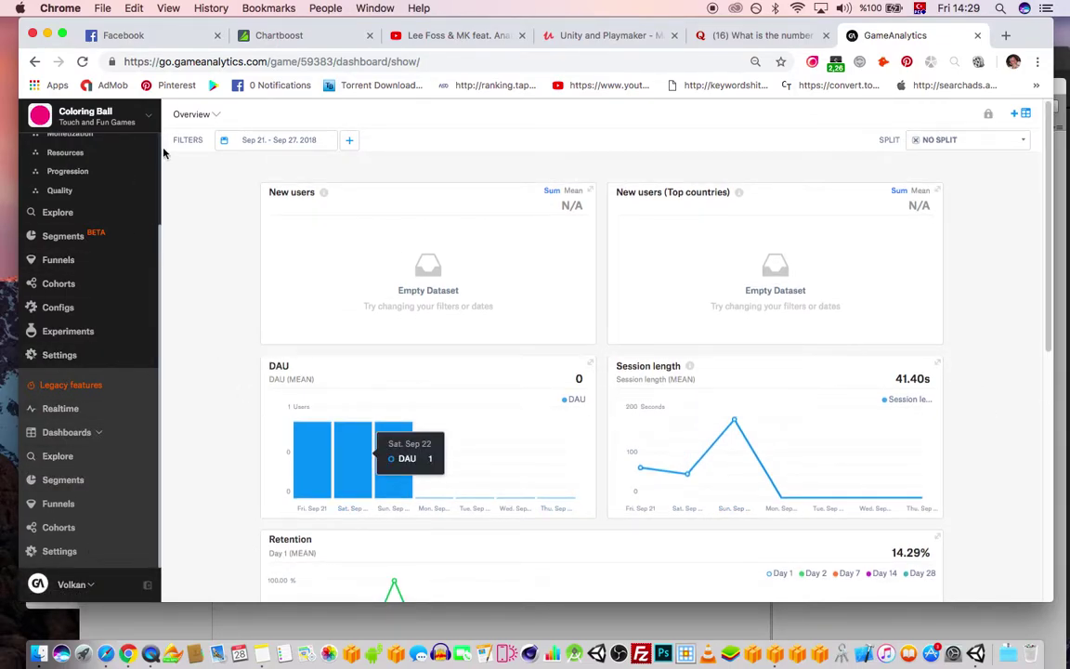
scroll(108, 592, "down", 3)
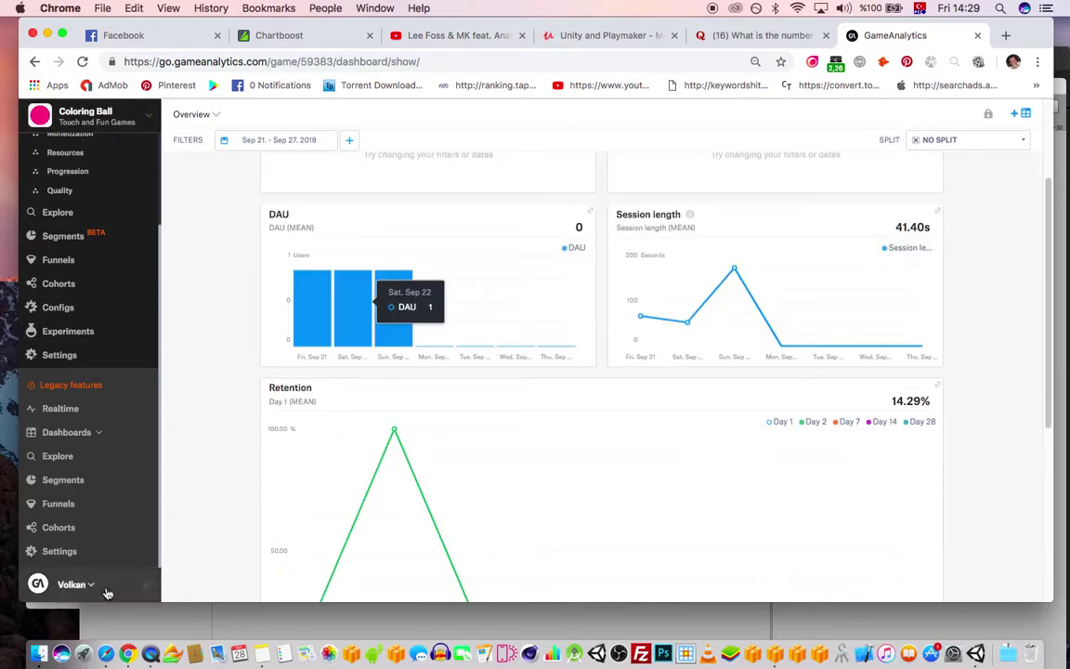
scroll(87, 585, "down", 5)
left_click(74, 584)
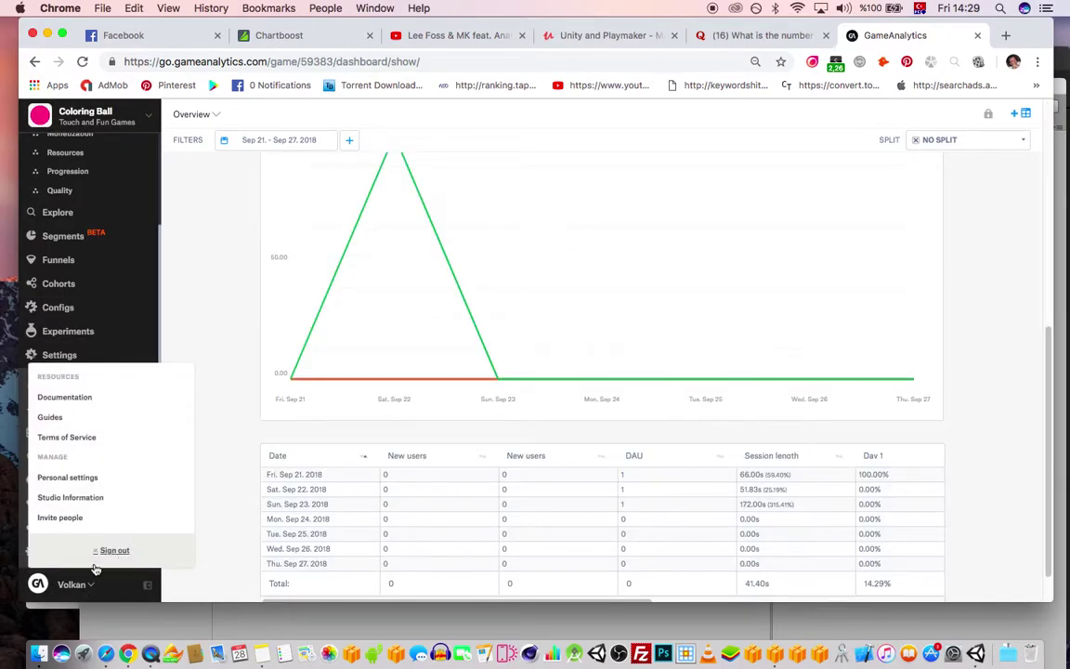
- Open the GameAnalytics documentation in a new tab and return to the dashboard's account menu
left_click(63, 397)
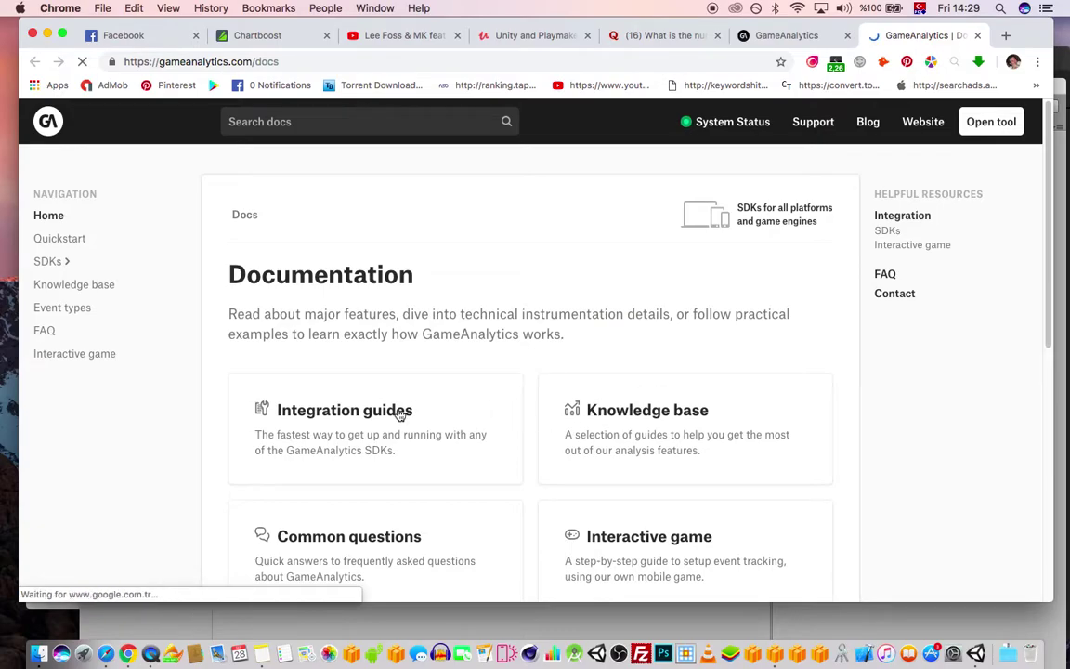
left_click(785, 38)
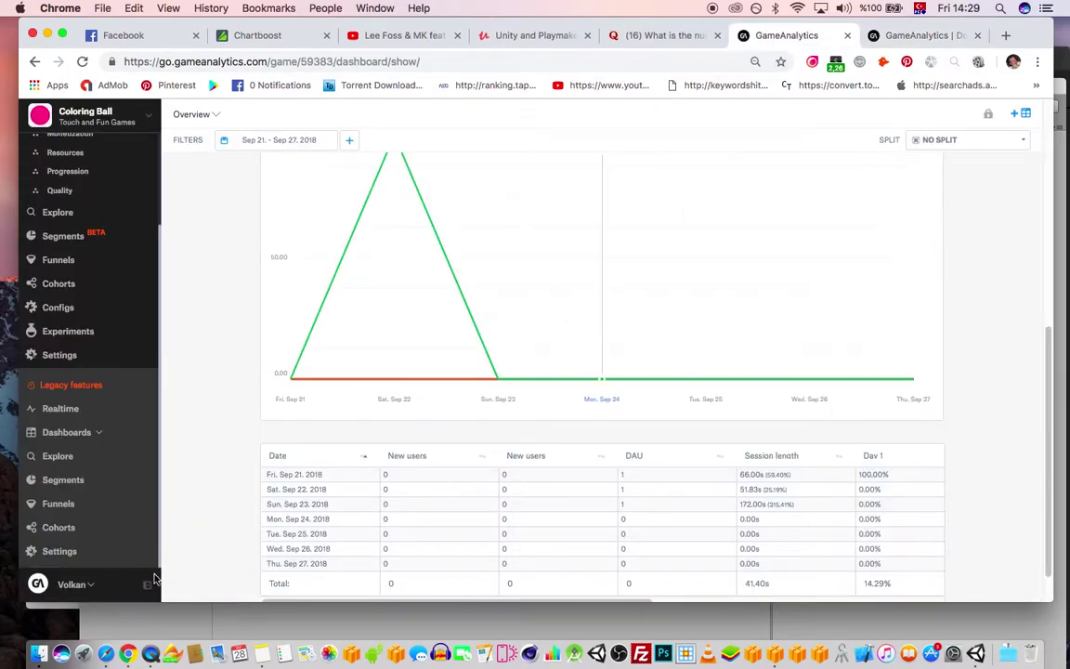
left_click(81, 587)
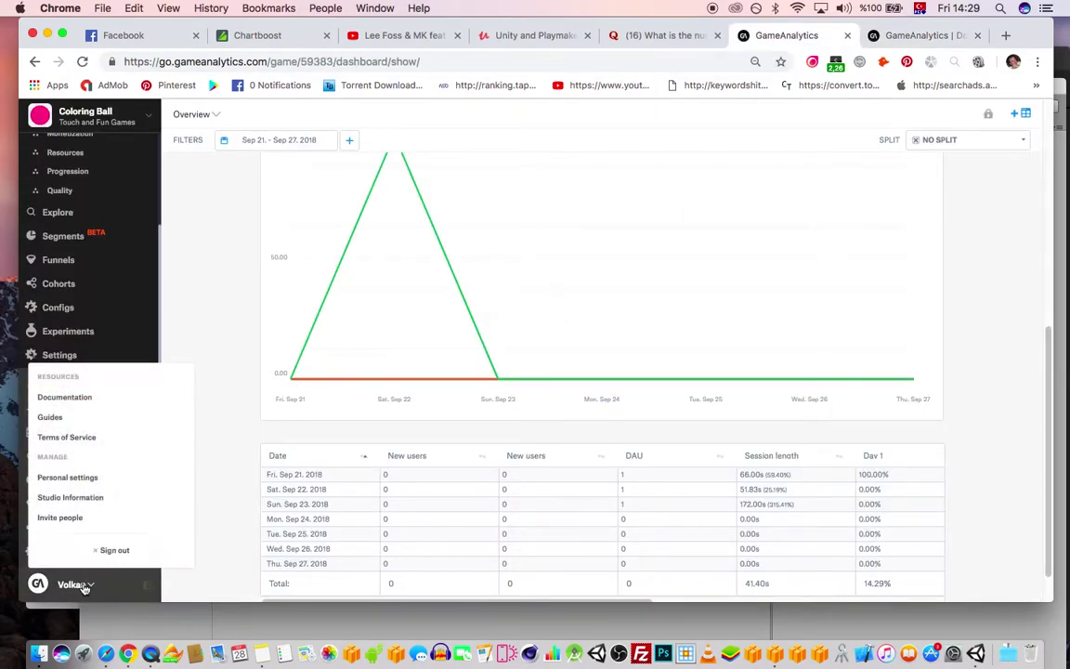
- Open the Unity SDK Quick Guide from Guides and fan out the Downloads stack
left_click(58, 419)
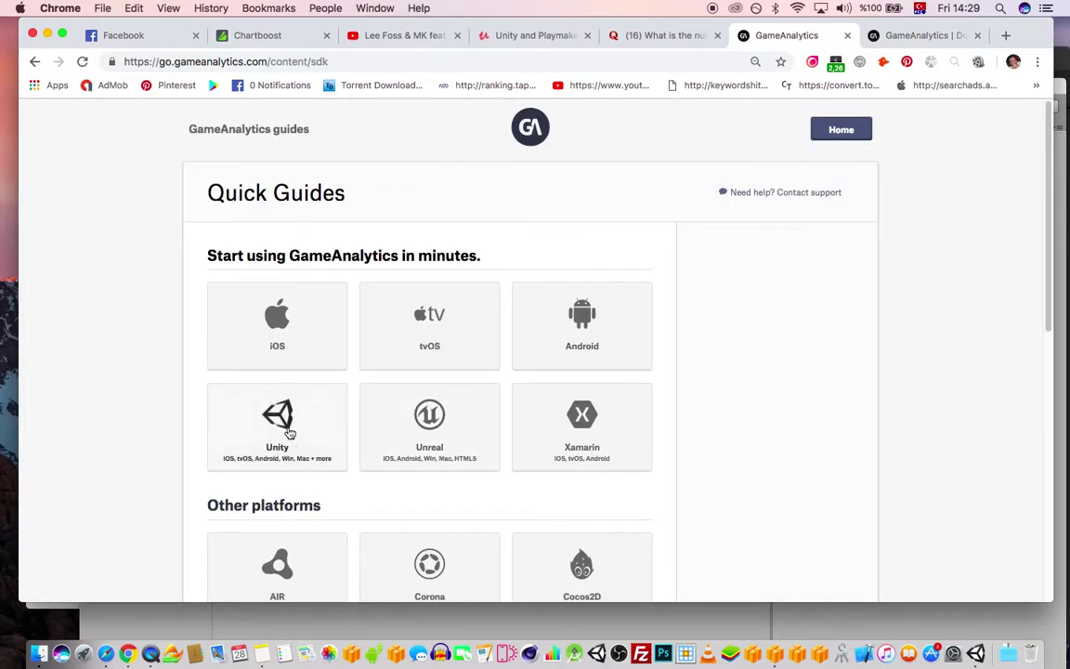
left_click(276, 425)
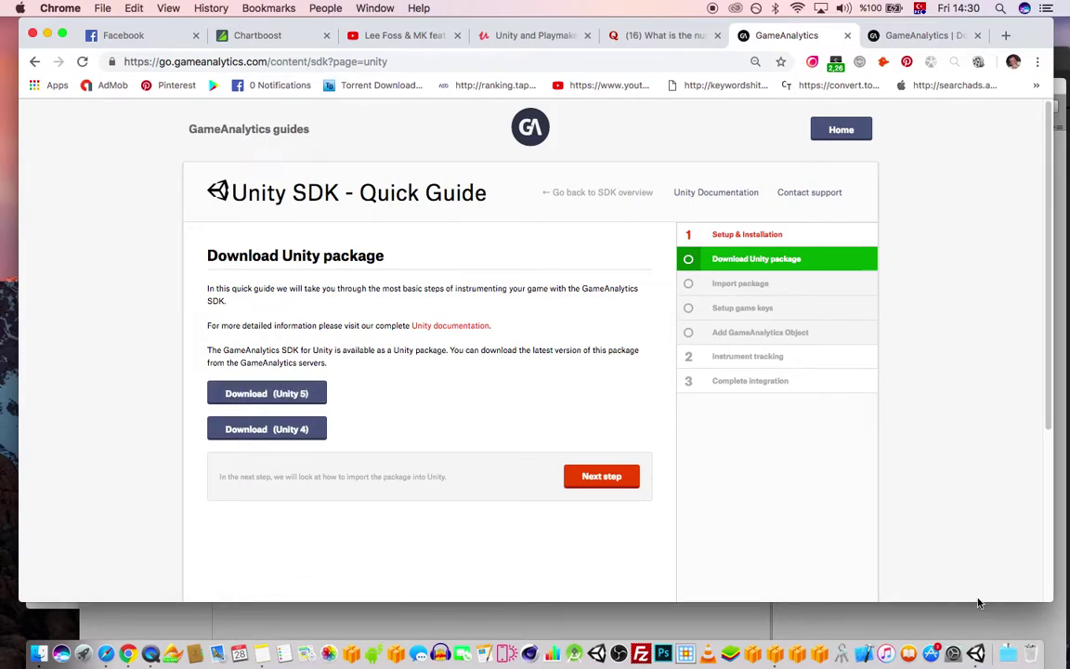
left_click(1009, 658)
- Open the Downloads folder from the Dock and launch GA_SDK_UNITY (2).unitypackage
right_click(1009, 657)
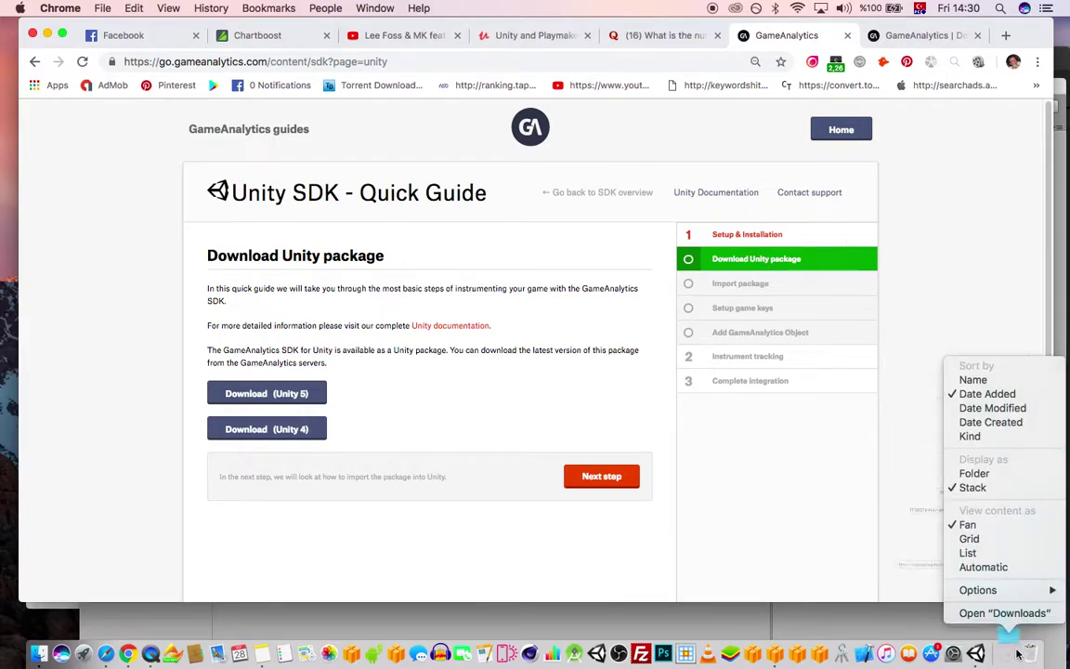
left_click(1001, 611)
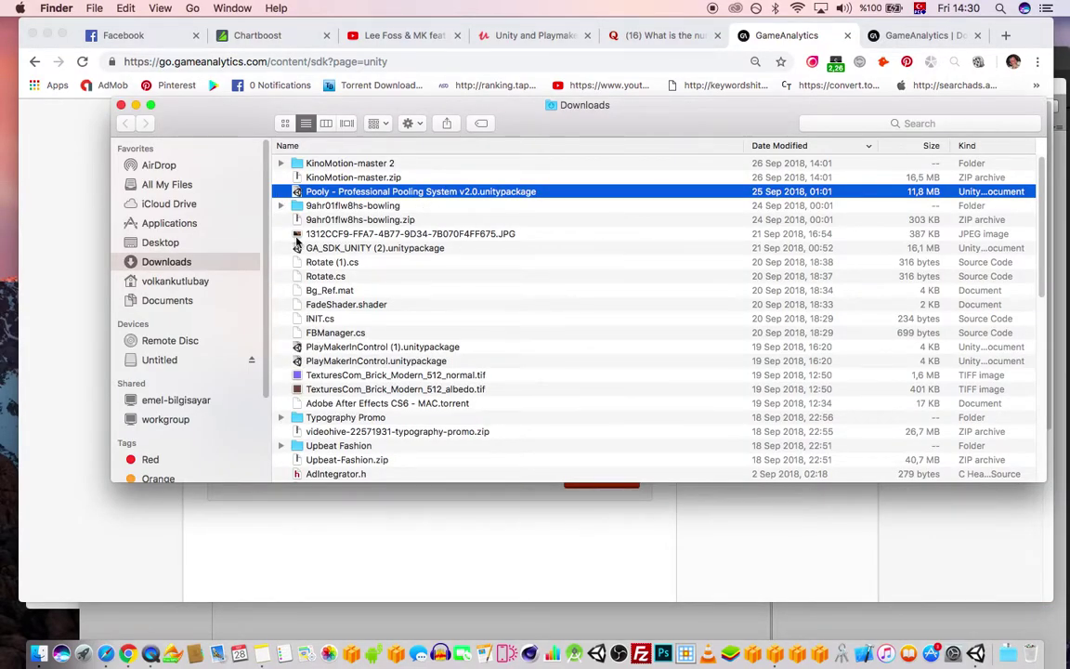
left_click(355, 236)
left_click(341, 249)
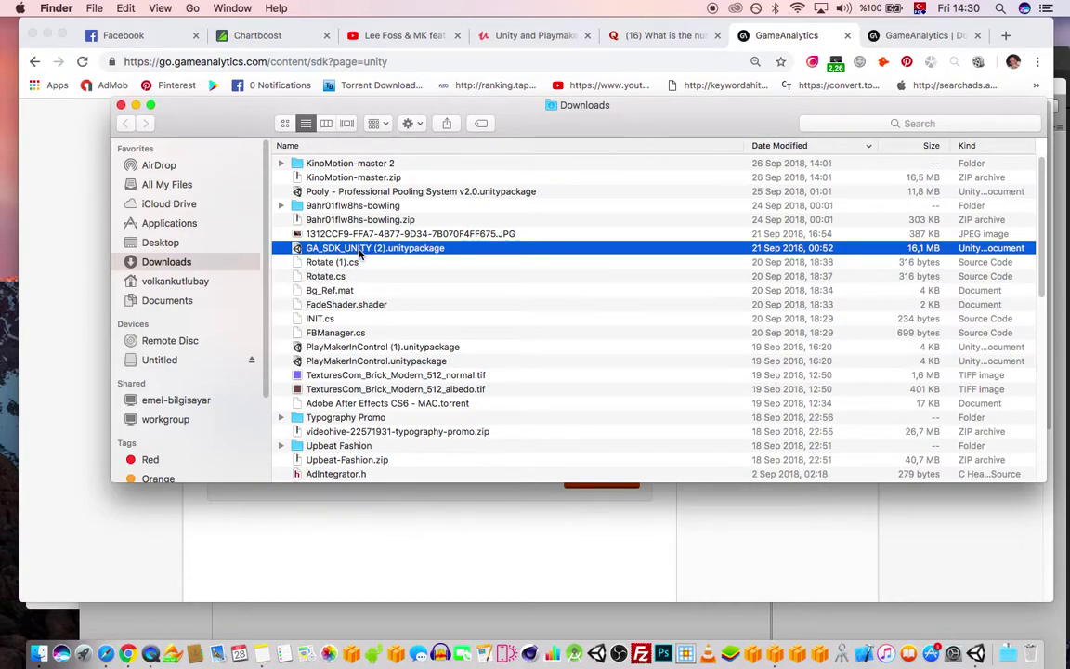
double_click(357, 249)
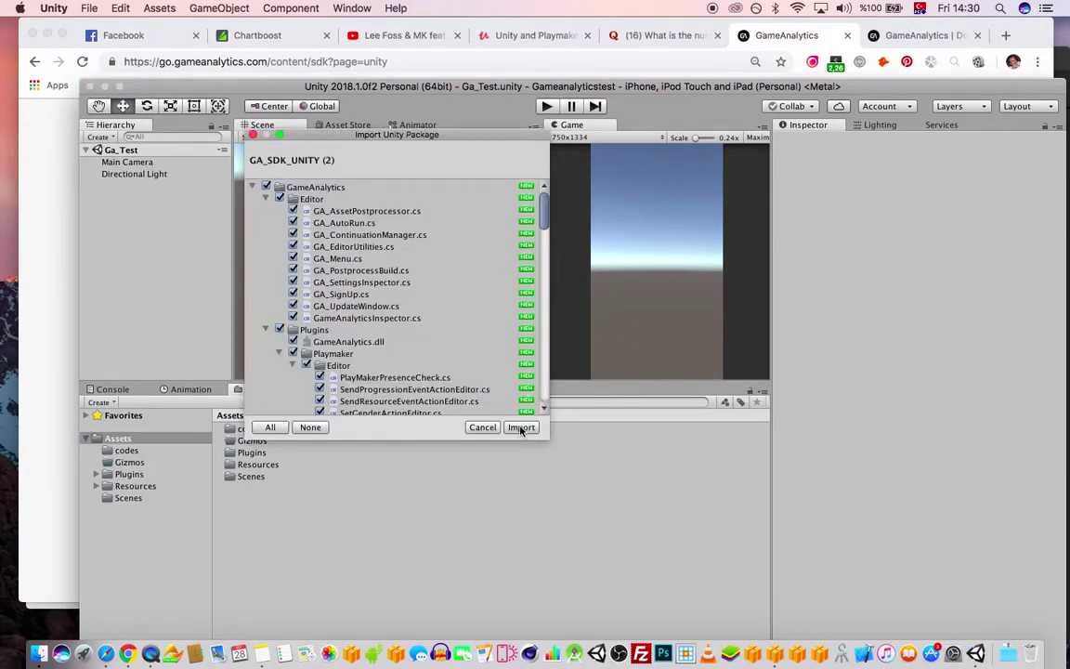
- Import all package items into Unity and bring the Downloads window back in front
left_click(520, 427)
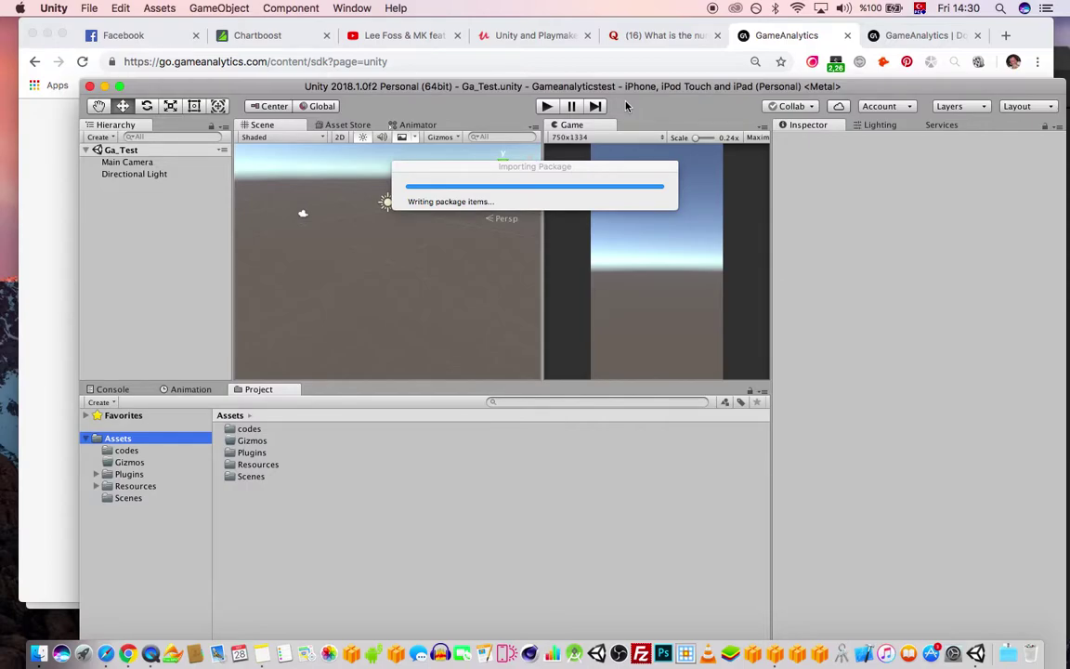
left_click(15, 557)
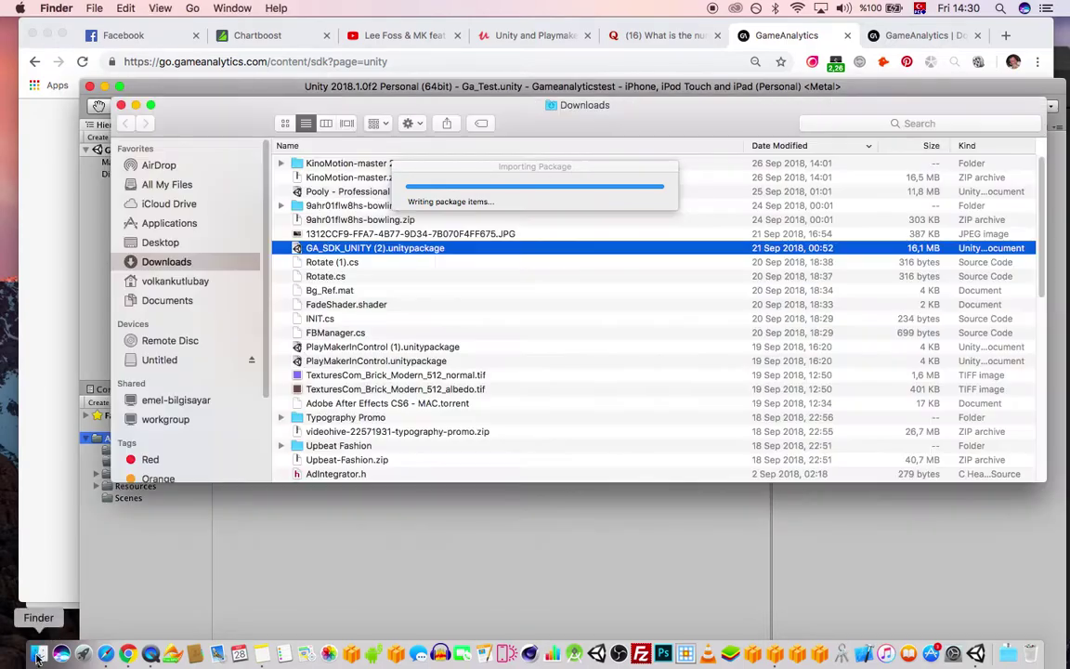
- Check this Mac's disk storage in About This Mac, then close it
left_click(176, 280)
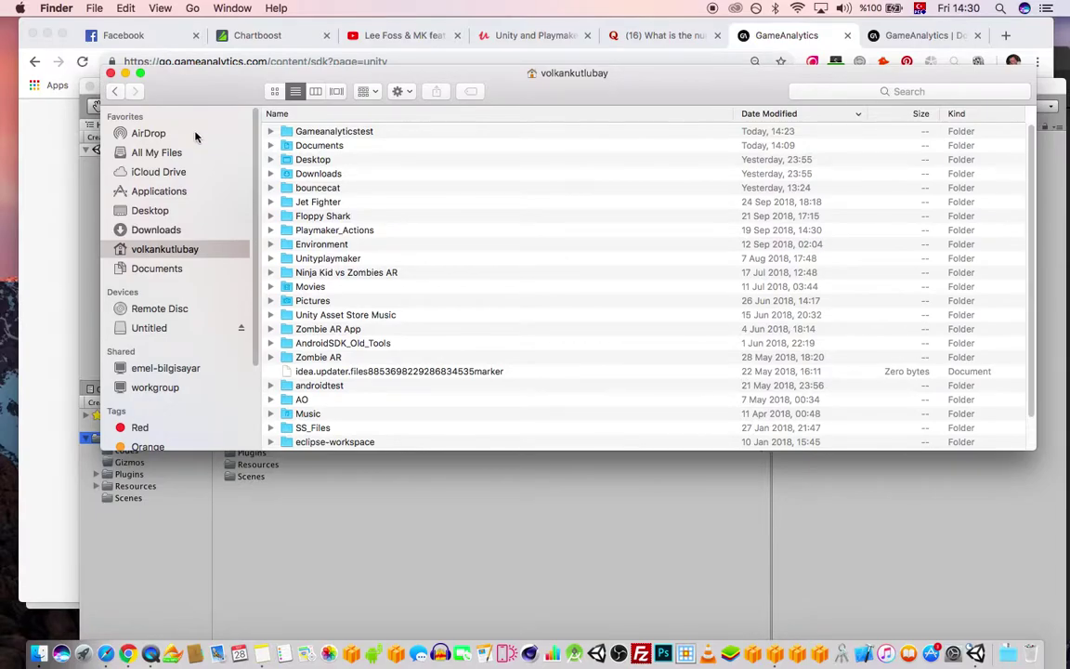
left_click(20, 7)
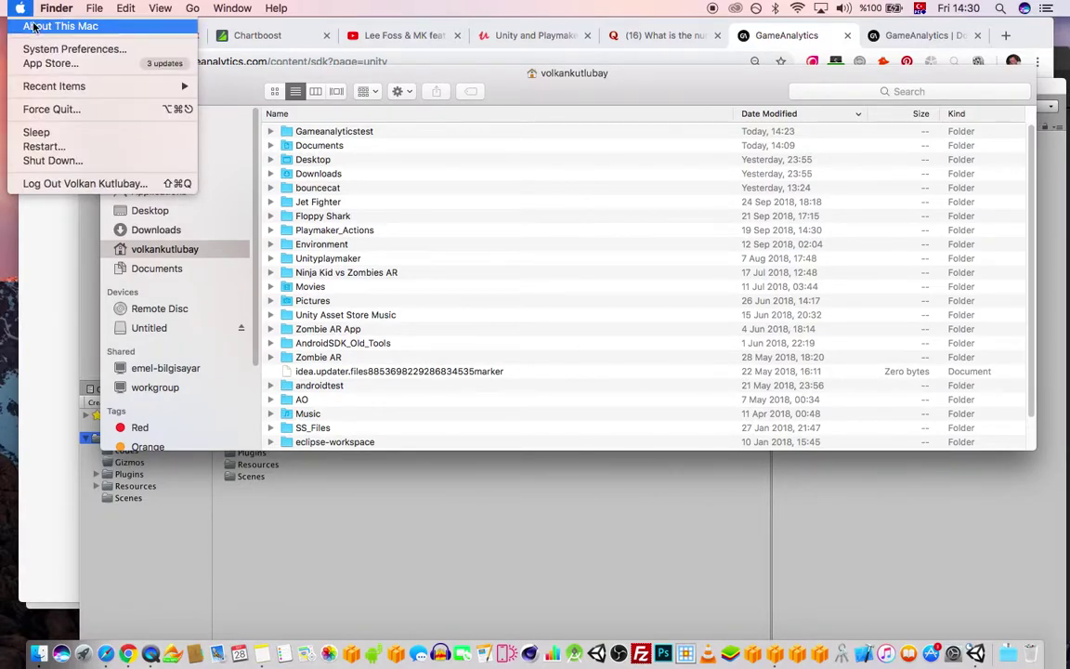
left_click(34, 26)
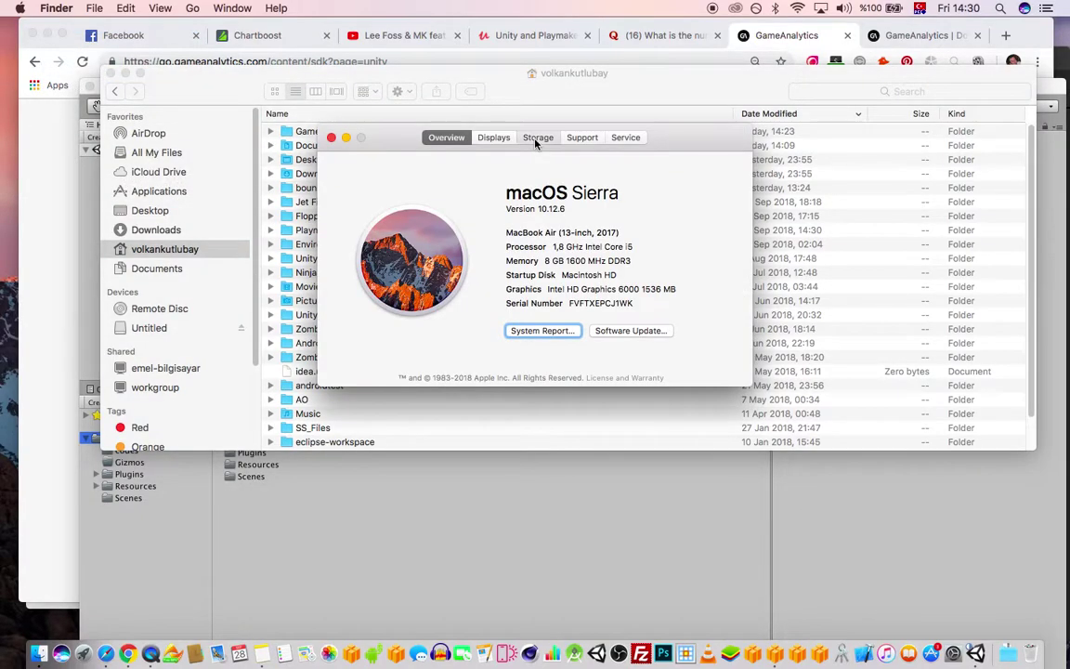
left_click(538, 137)
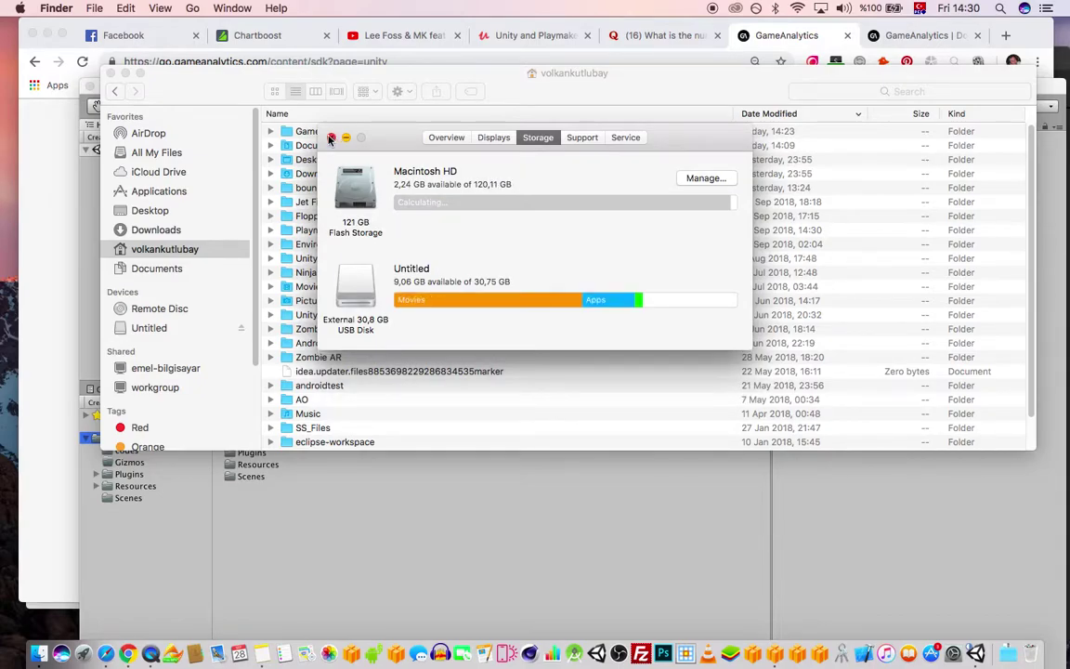
left_click(329, 137)
- Permanently empty the Trash and reposition the Finder window
right_click(1030, 653)
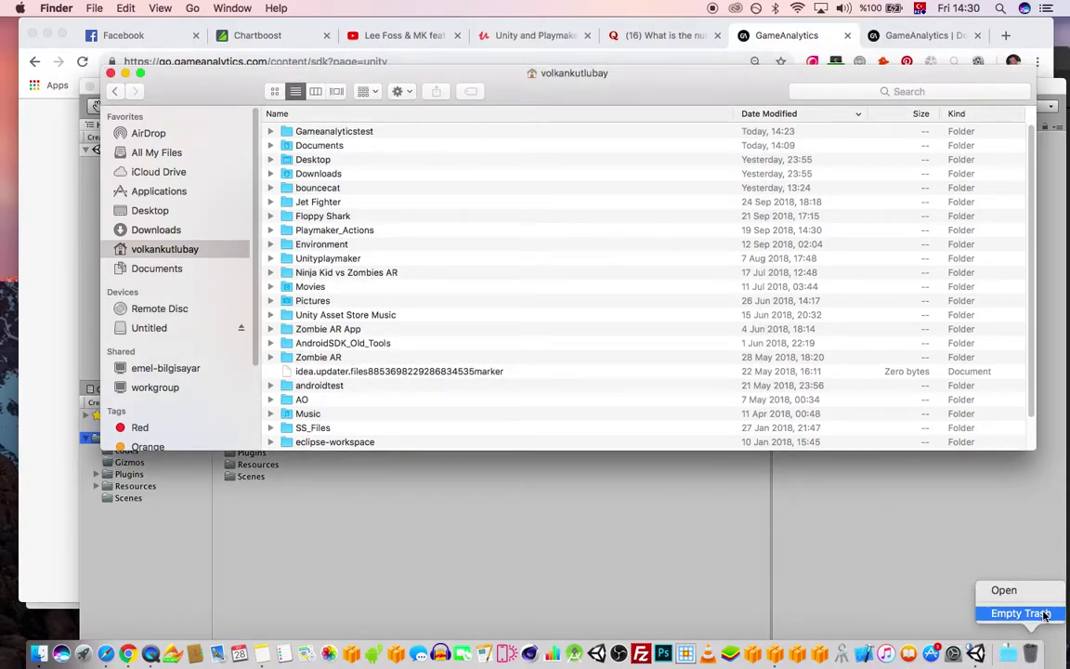
left_click(1019, 613)
left_click(604, 237)
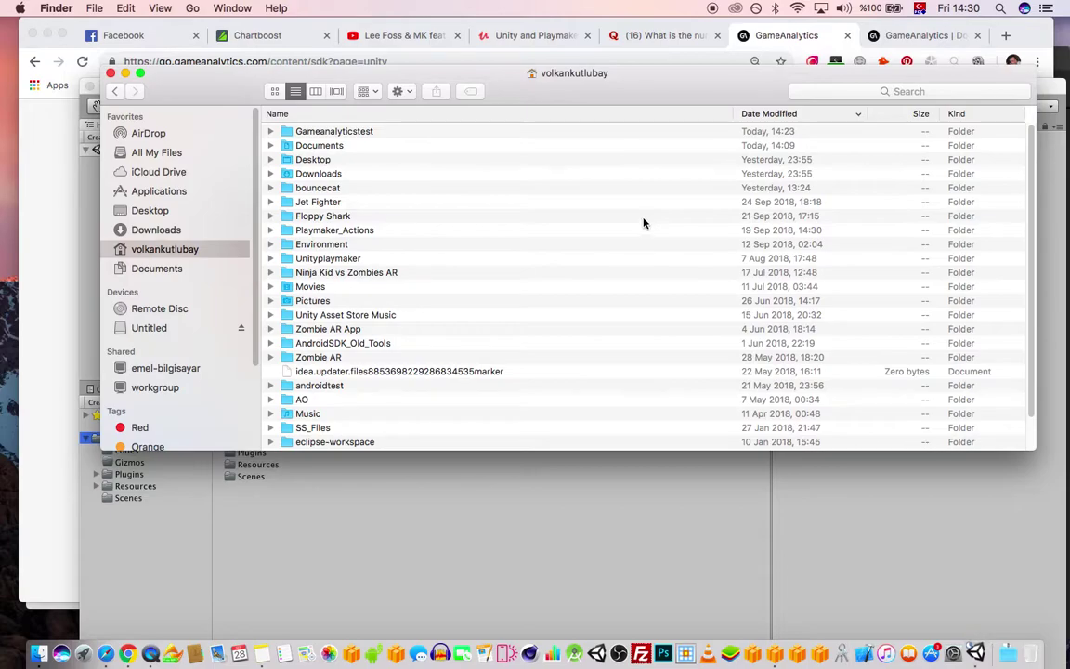
left_click_drag(747, 90, 739, 82)
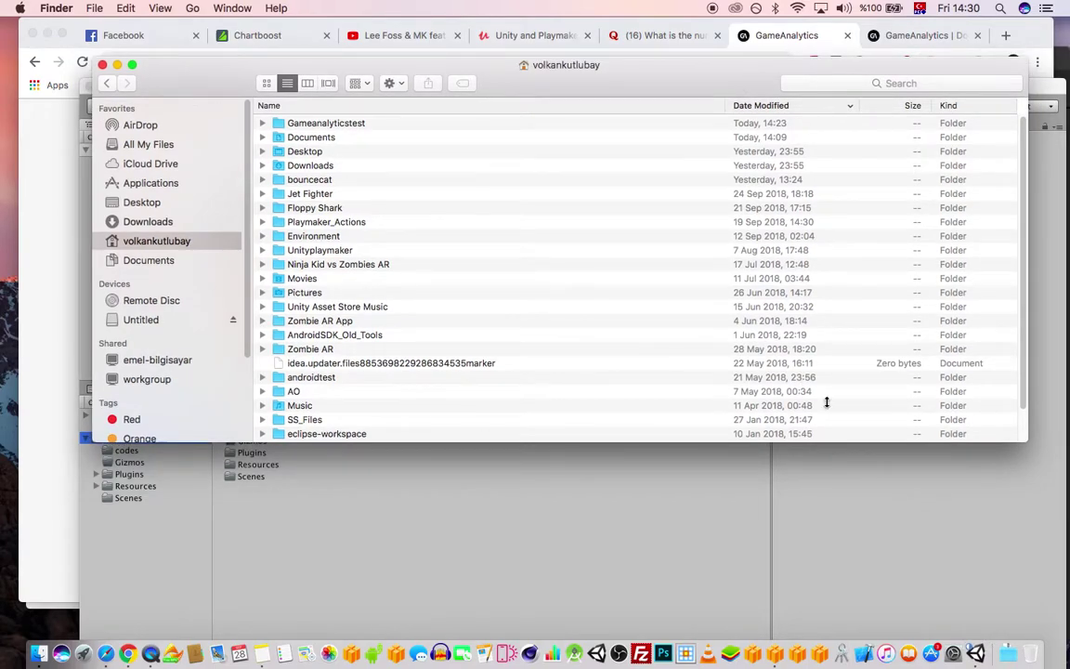
left_click_drag(559, 63, 566, 74)
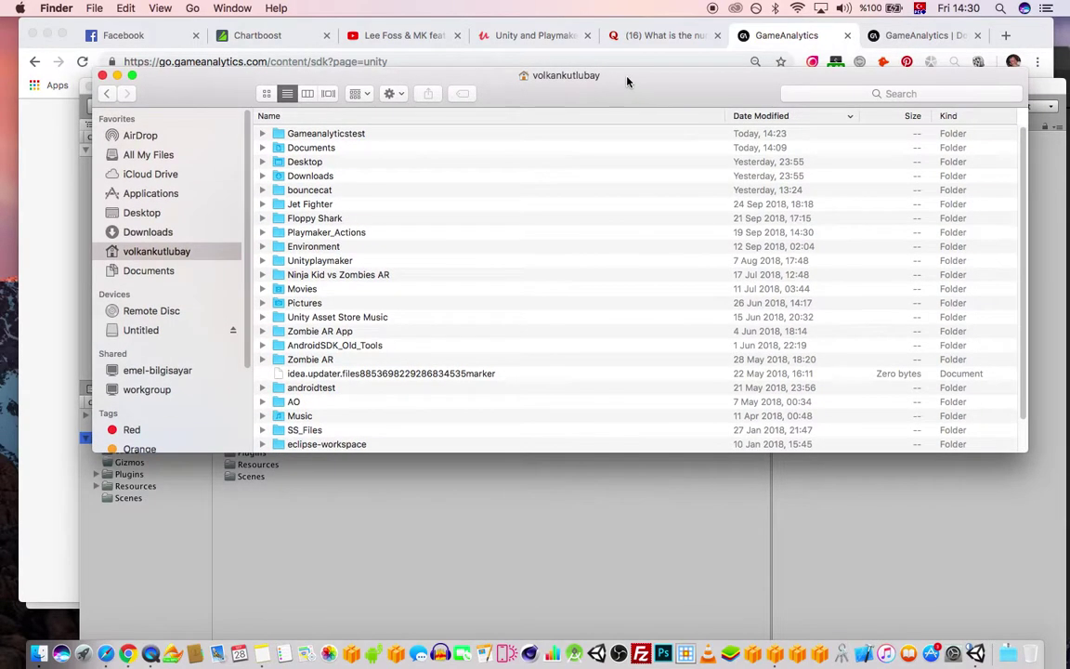
left_click(742, 36)
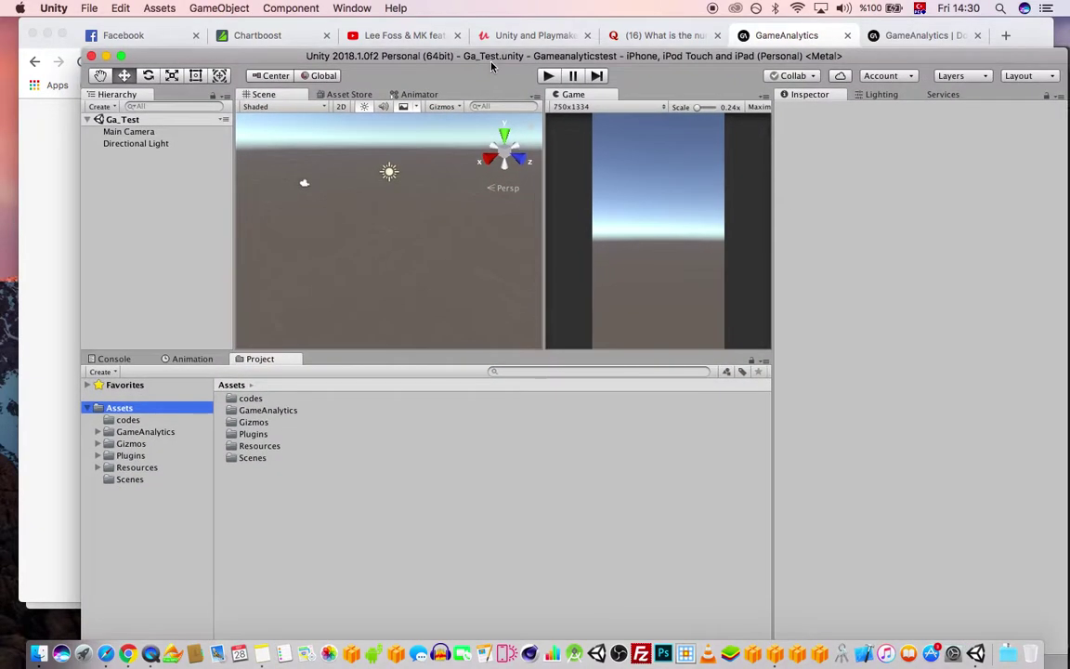
- Browse the codes and Gizmos folders, then maximize the Unity window
left_click(128, 420)
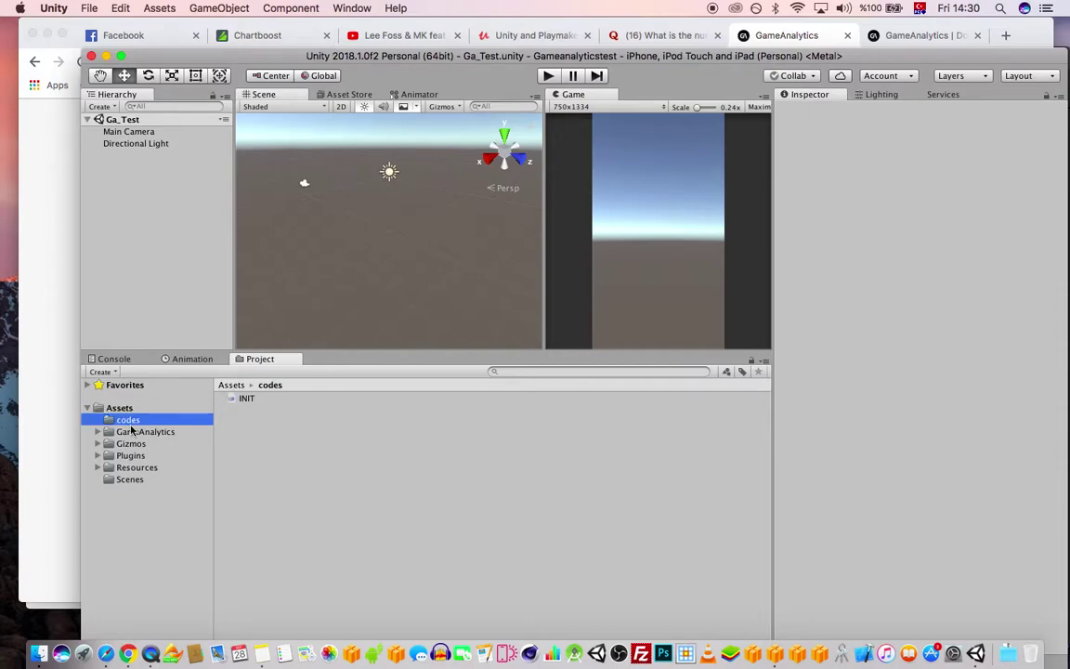
left_click(131, 443)
left_click(119, 407)
left_click(206, 8)
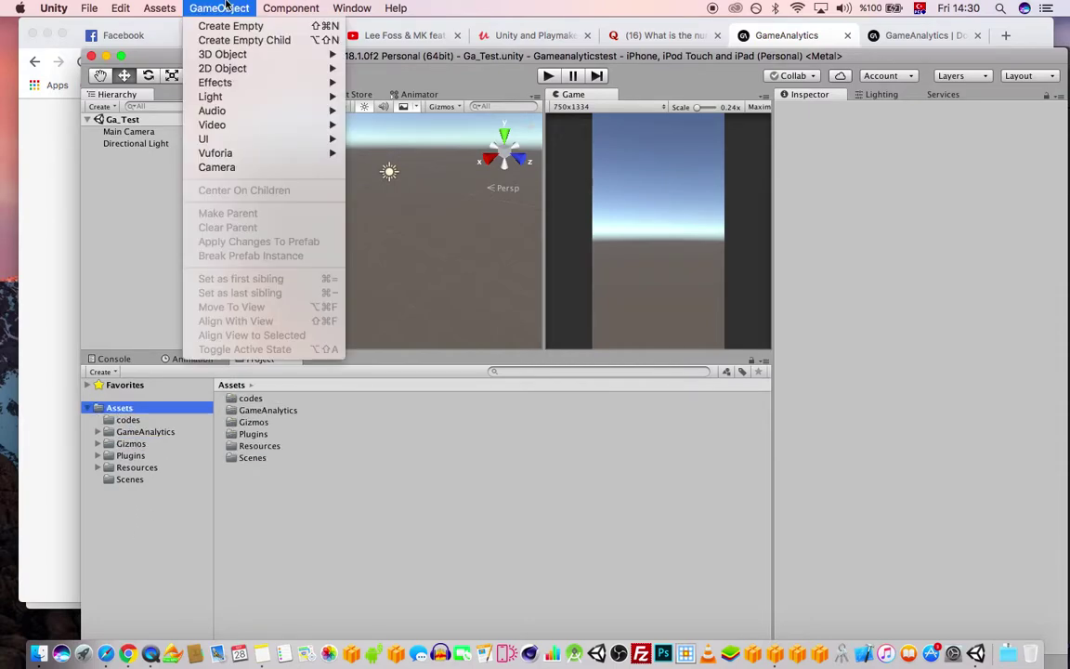
left_click(331, 5)
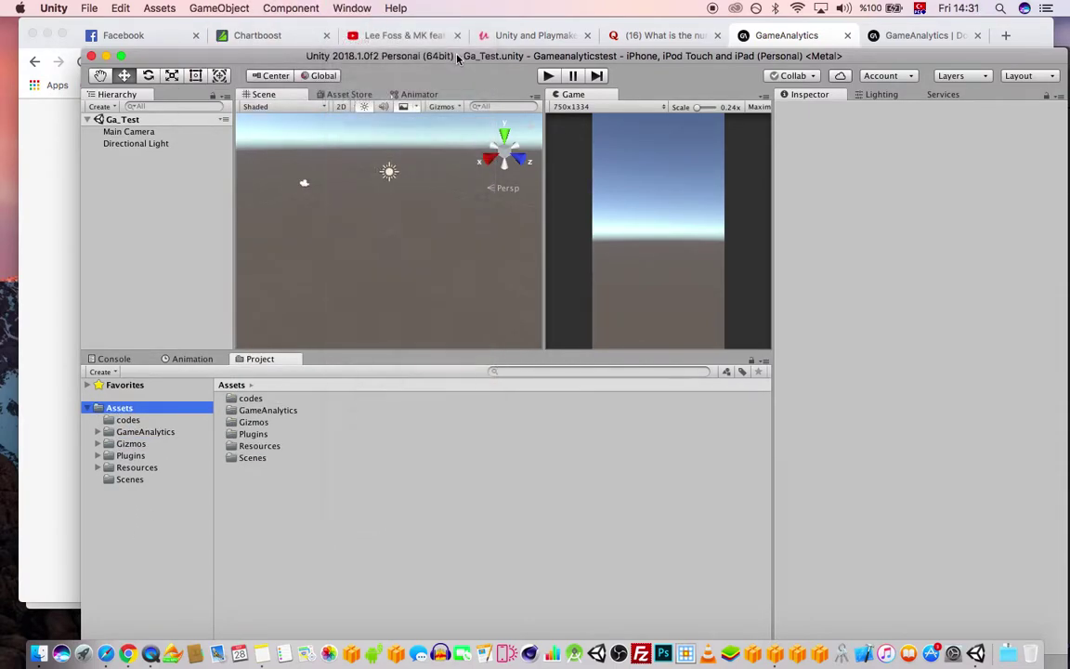
double_click(415, 55)
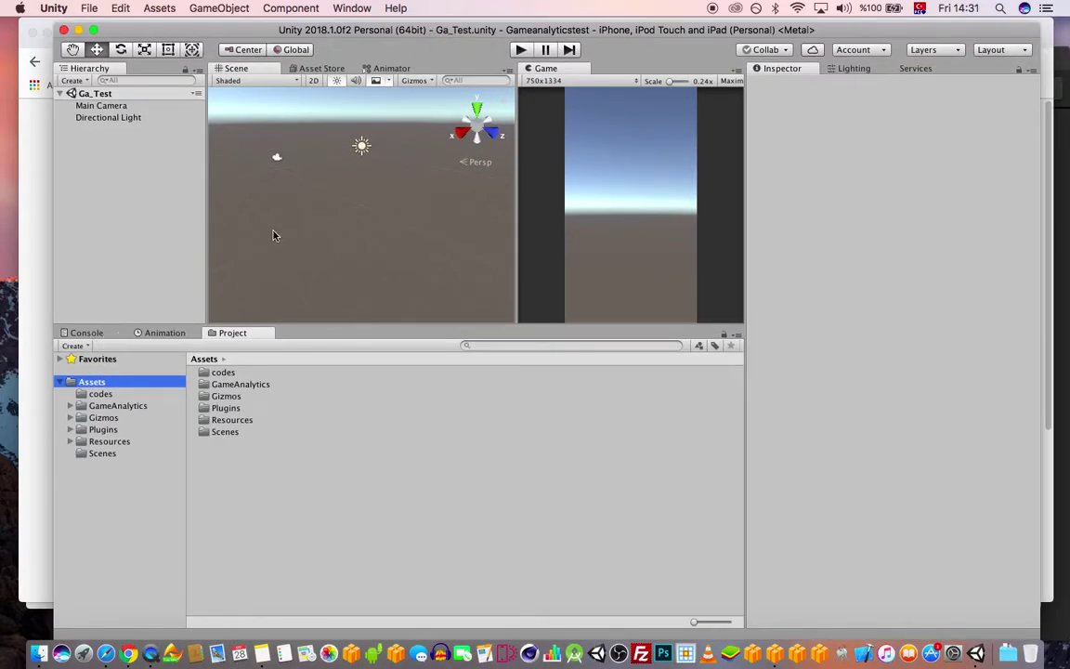
- Create a GameAnalytics object via Window > GameAnalytics and begin entering the account e-mail
left_click(369, 6)
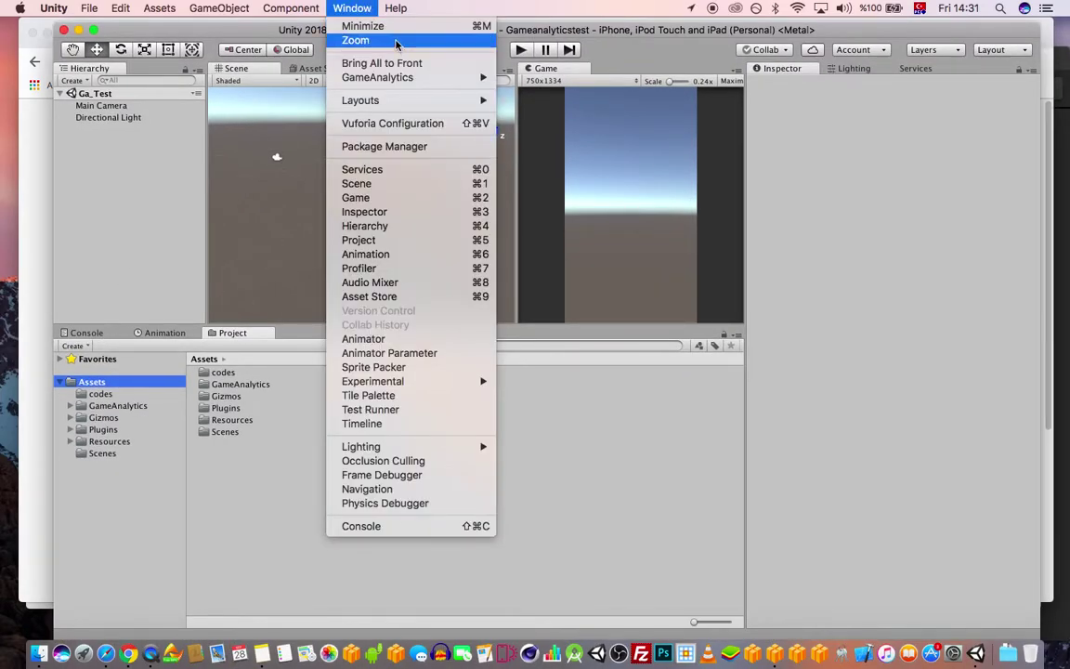
mouse_move(424, 78)
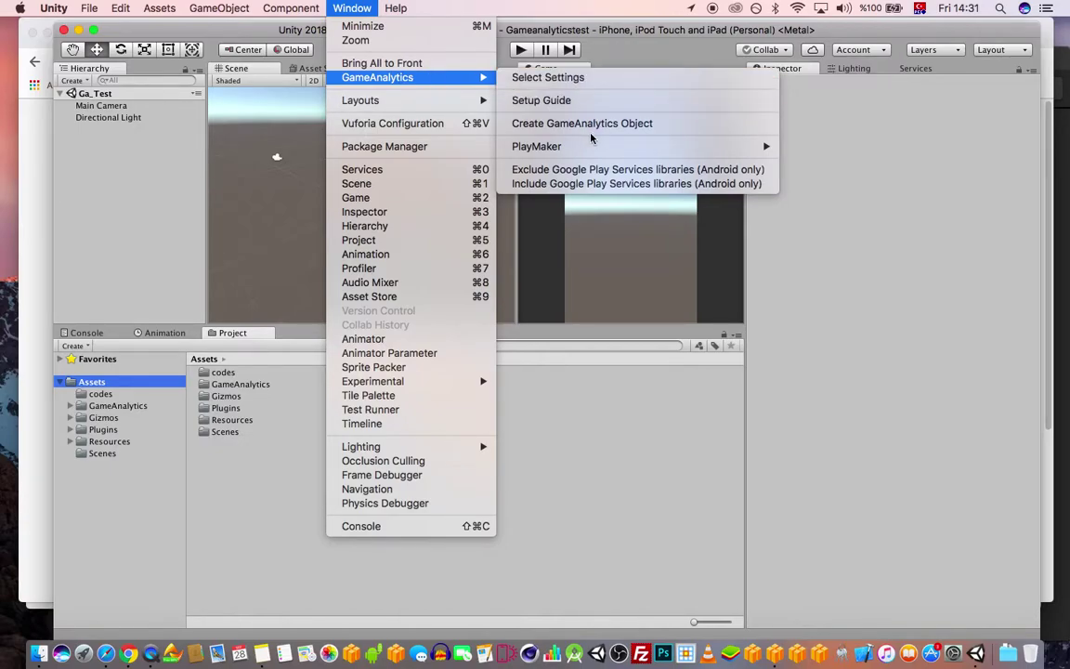
left_click(563, 127)
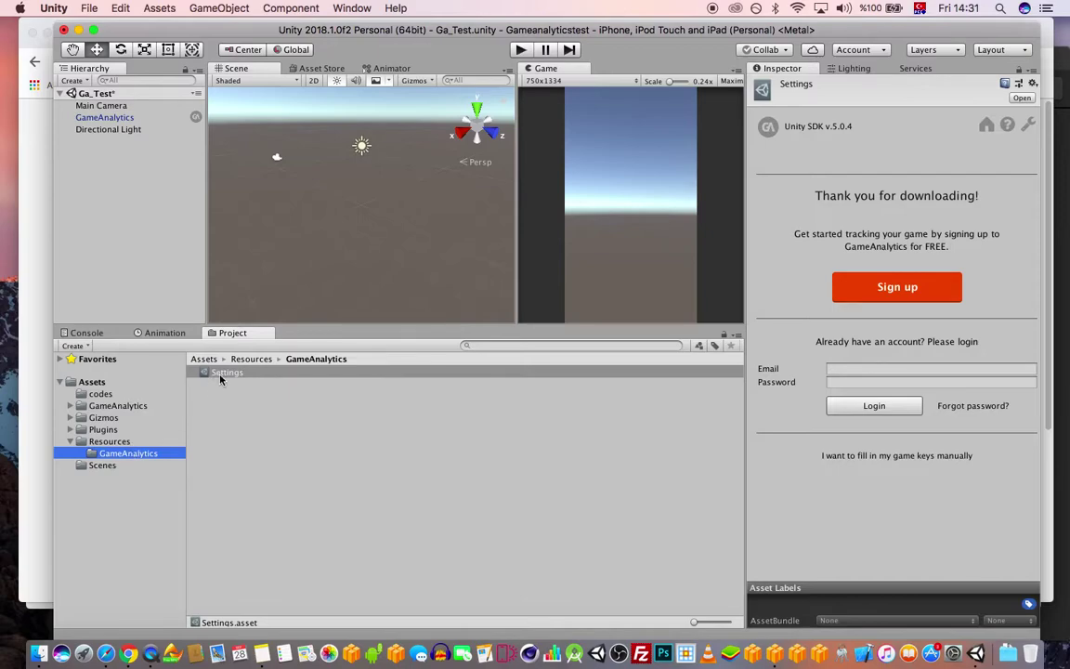
left_click(920, 370)
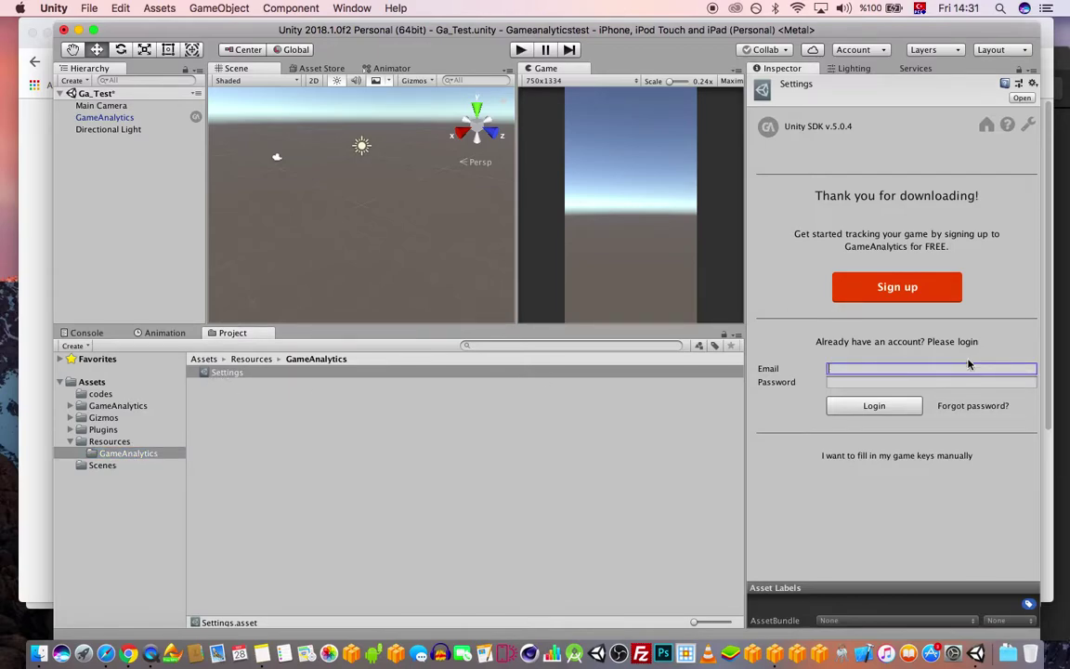
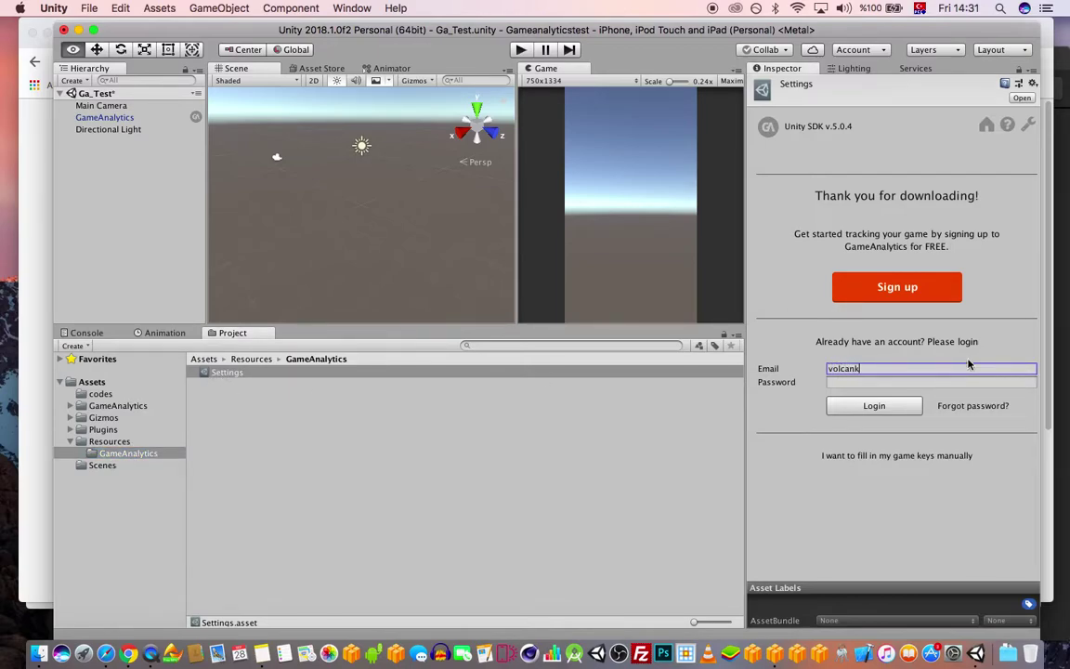
- Log in to GameAnalytics with the account password and open File > Build Settings
key("Tab")
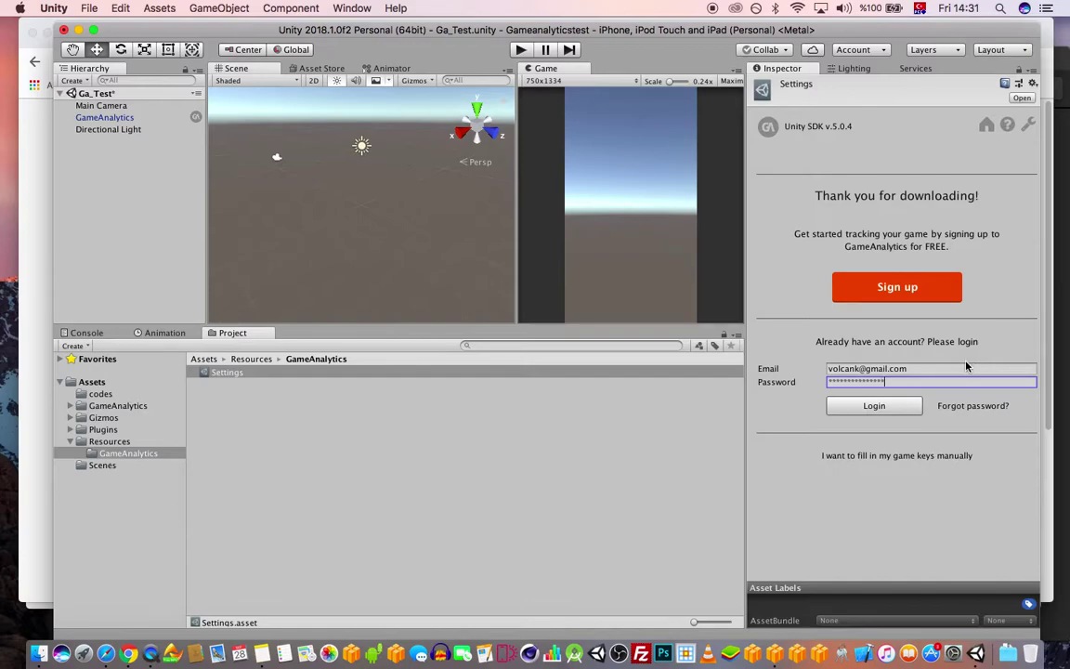
left_click(905, 402)
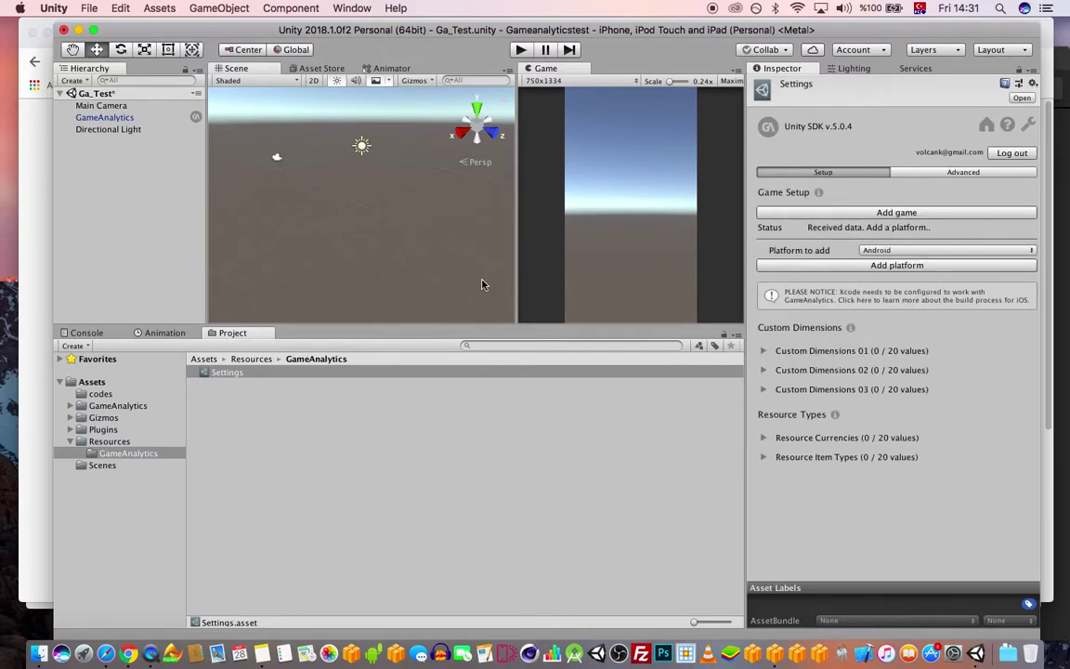
left_click(82, 7)
left_click(116, 151)
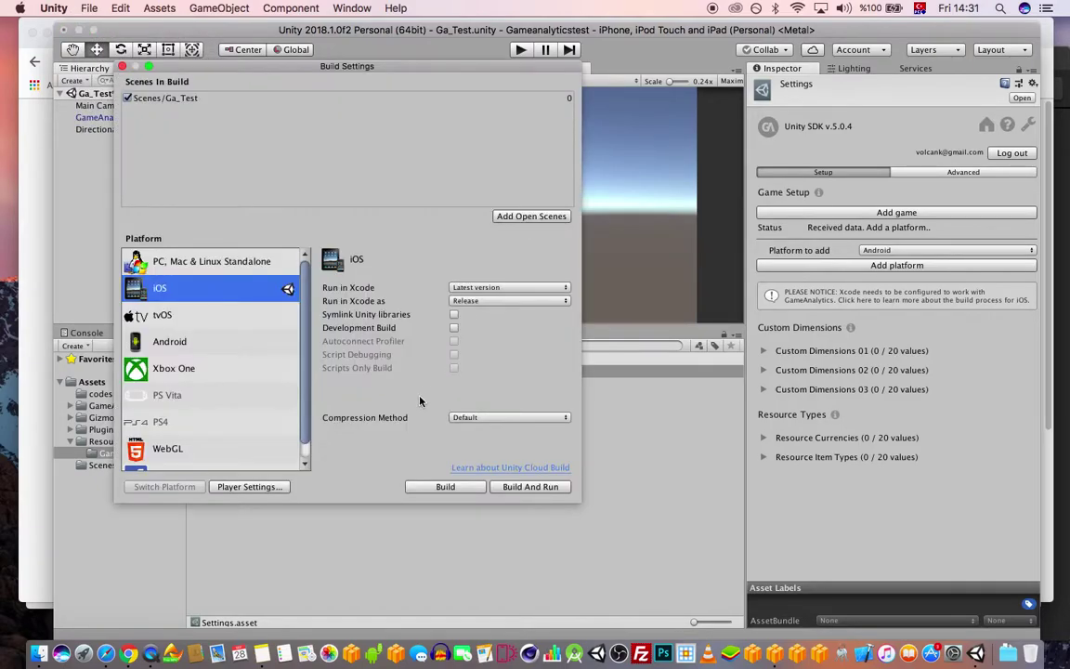
- Close Build Settings and add iPhonePlayer as a GameAnalytics platform
left_click(123, 66)
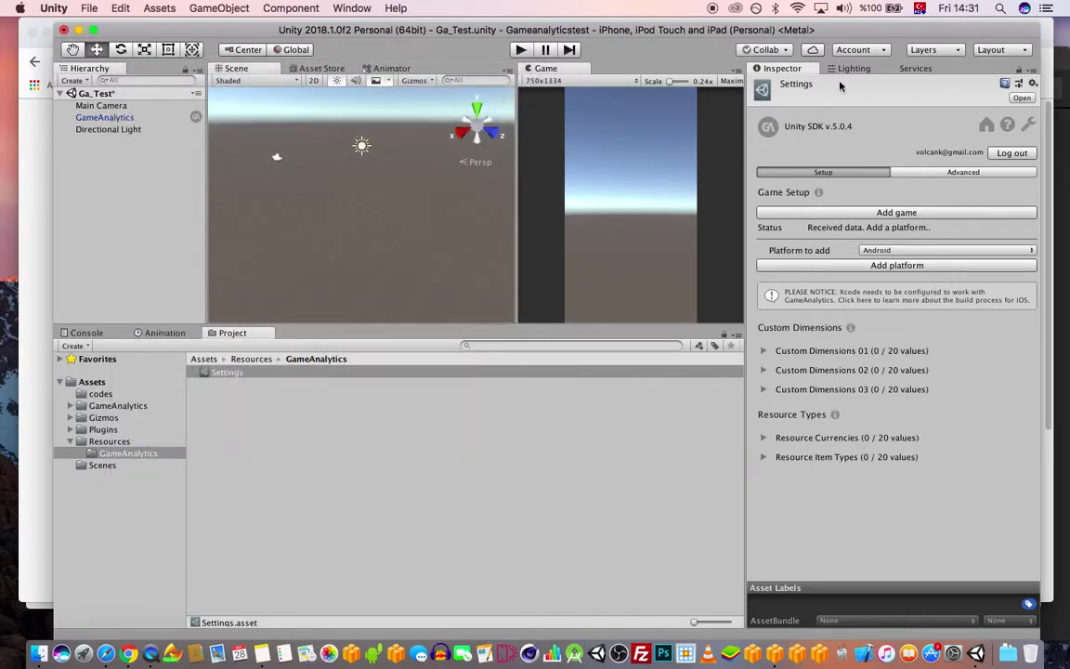
left_click(910, 251)
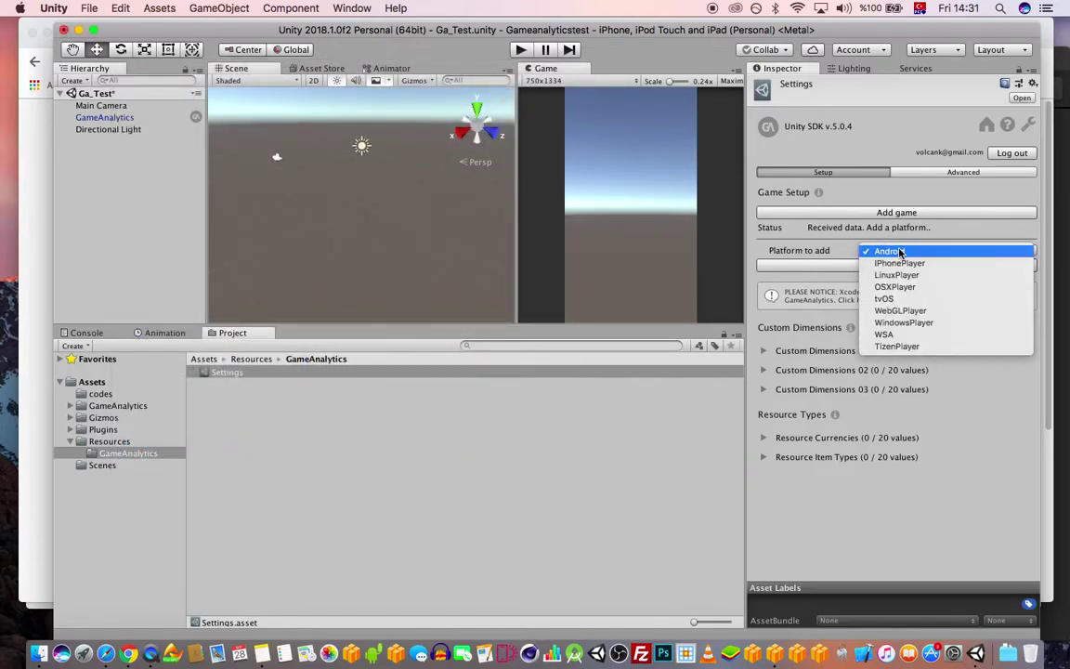
left_click(897, 263)
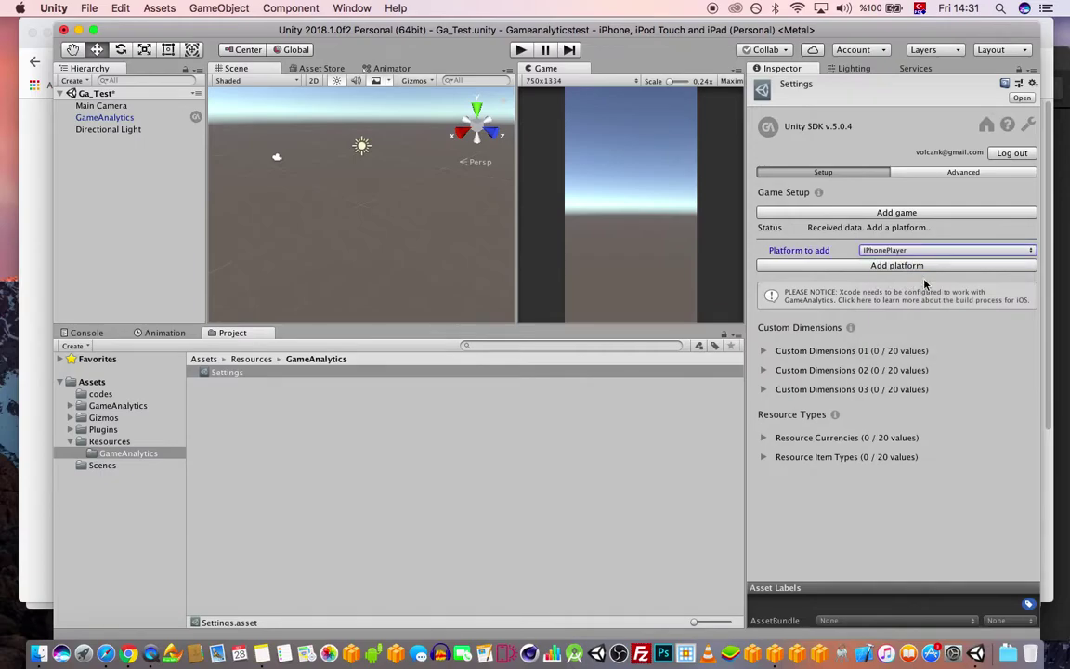
left_click(883, 266)
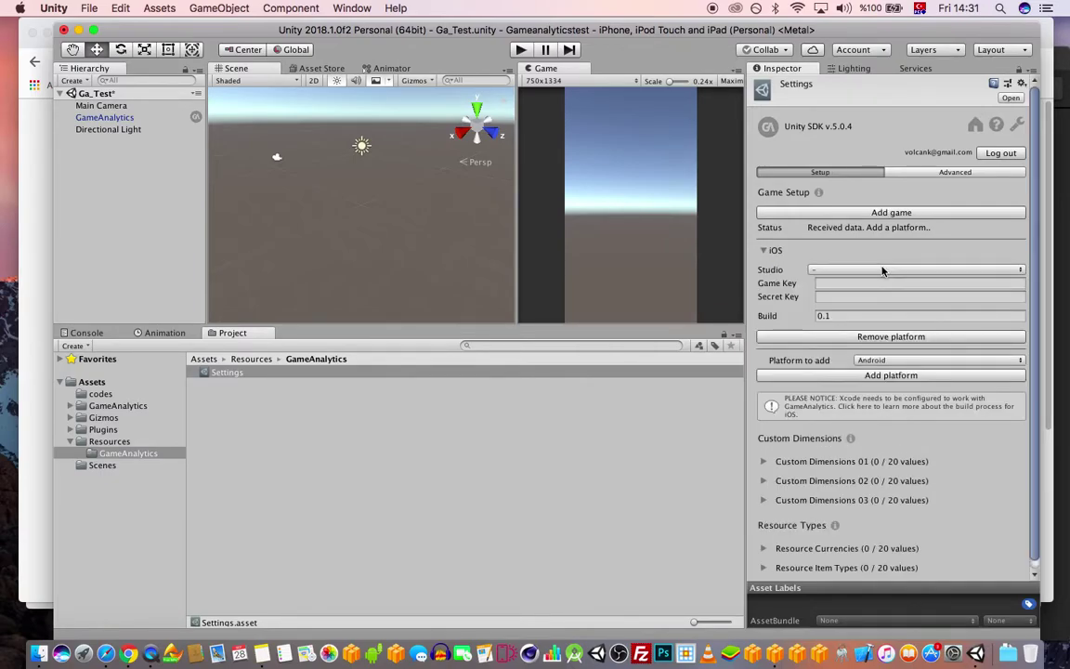
- Link iOS to Touch and Fun Games' Coloring Ball, set build 1.0.0, and save the scene
left_click(856, 271)
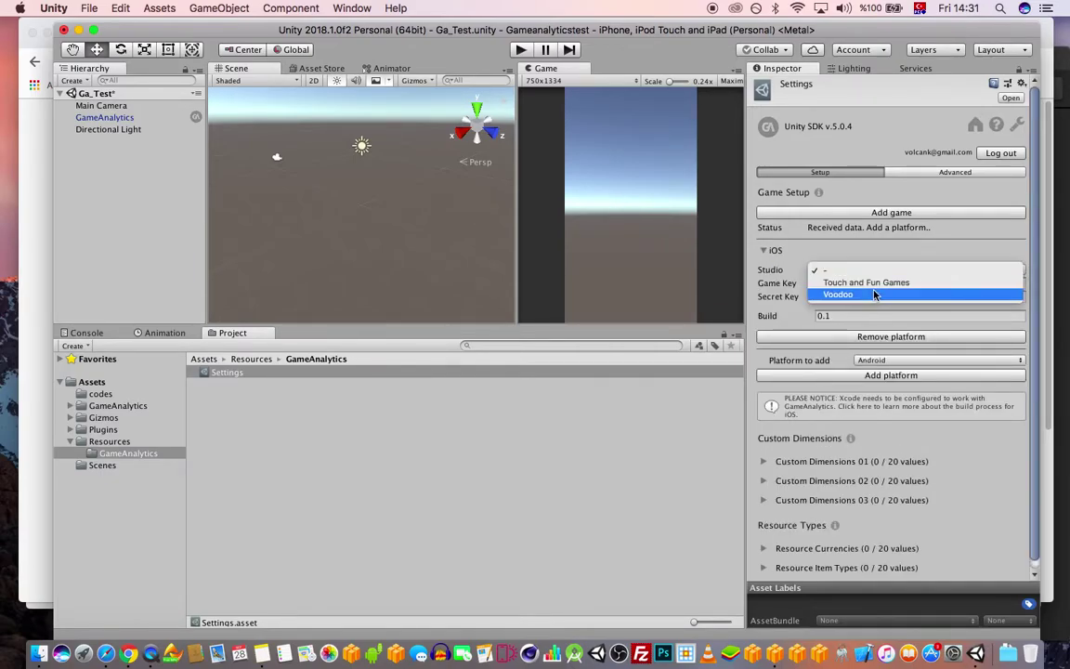
left_click(875, 282)
left_click(897, 283)
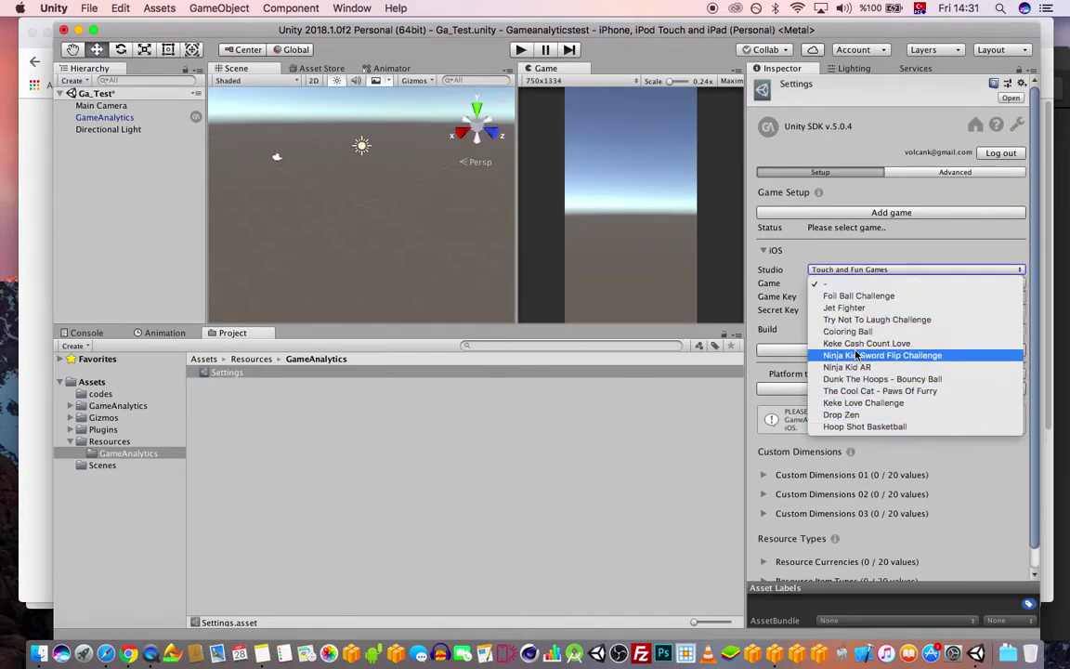
left_click(854, 333)
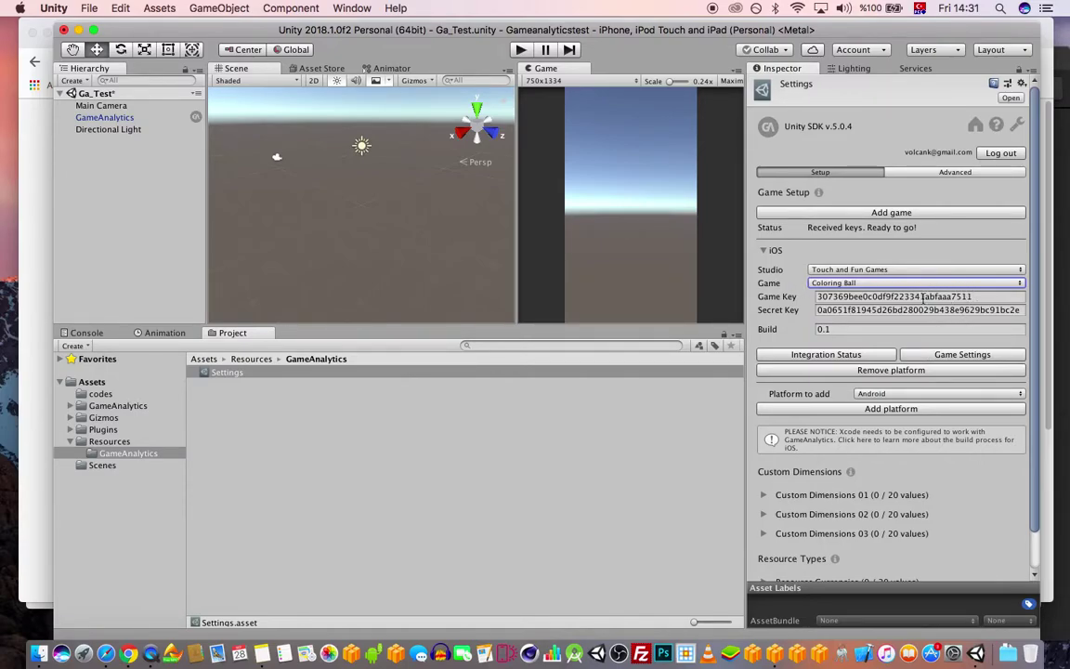
left_click(850, 329)
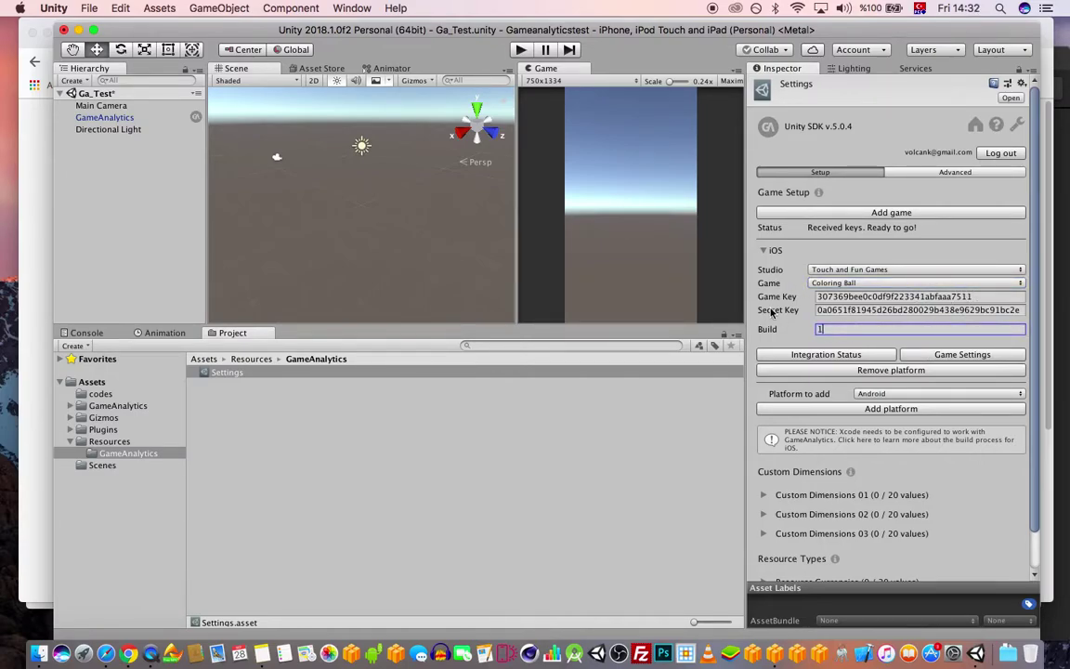
type("1.0.0")
scroll(886, 334, "down", 3)
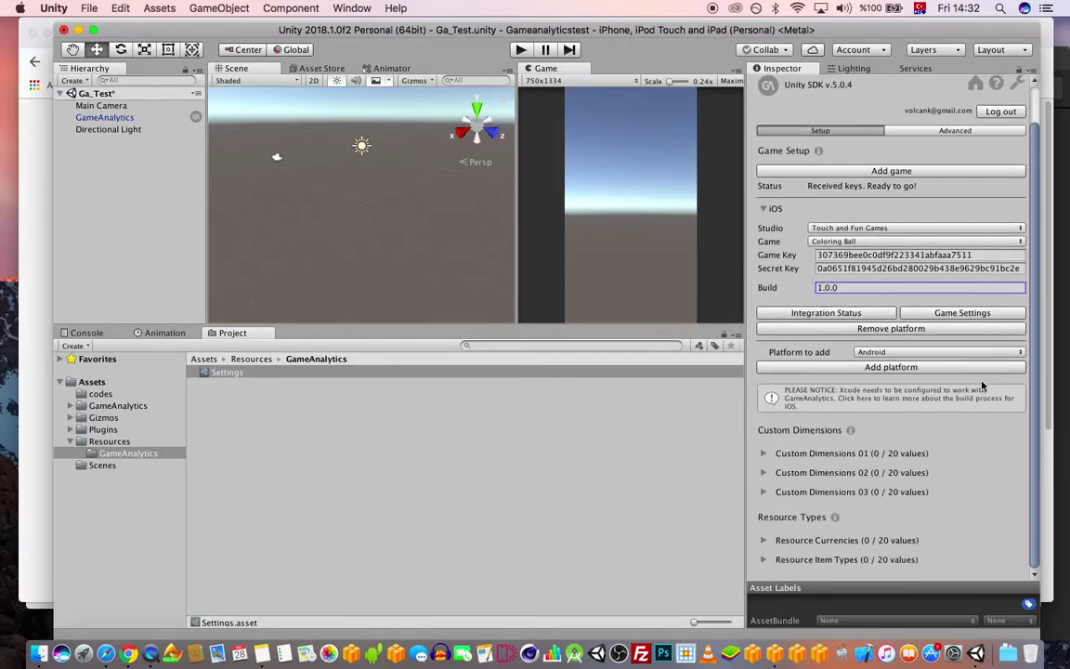
key("super+s")
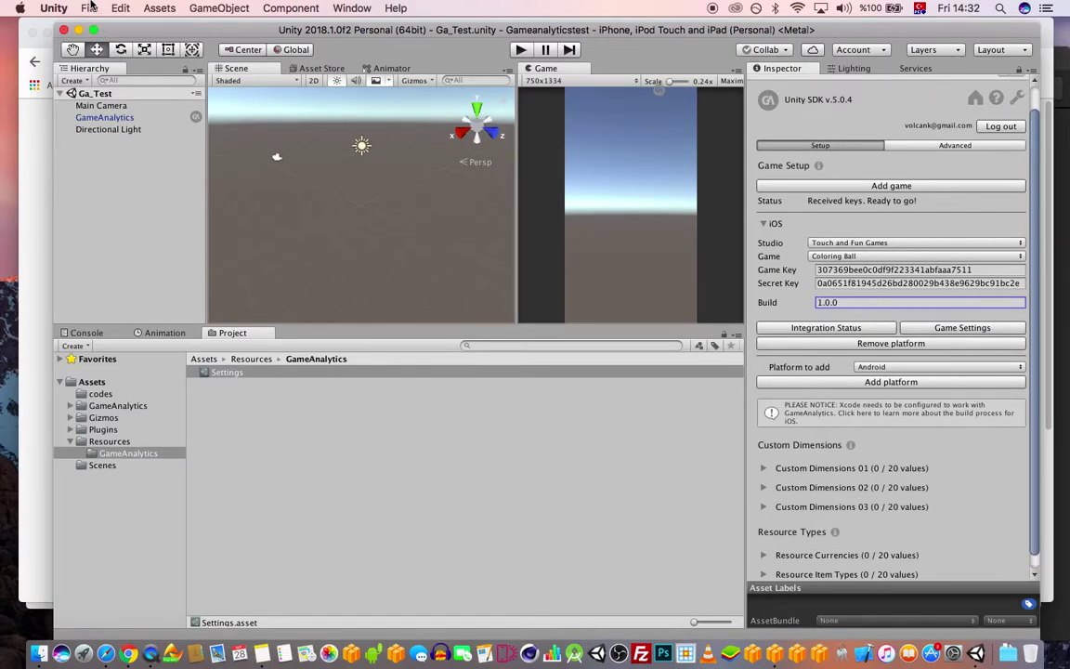
- Return from the Quick Guide to the Coloring Ball Overview dashboard in the browser
left_click(128, 652)
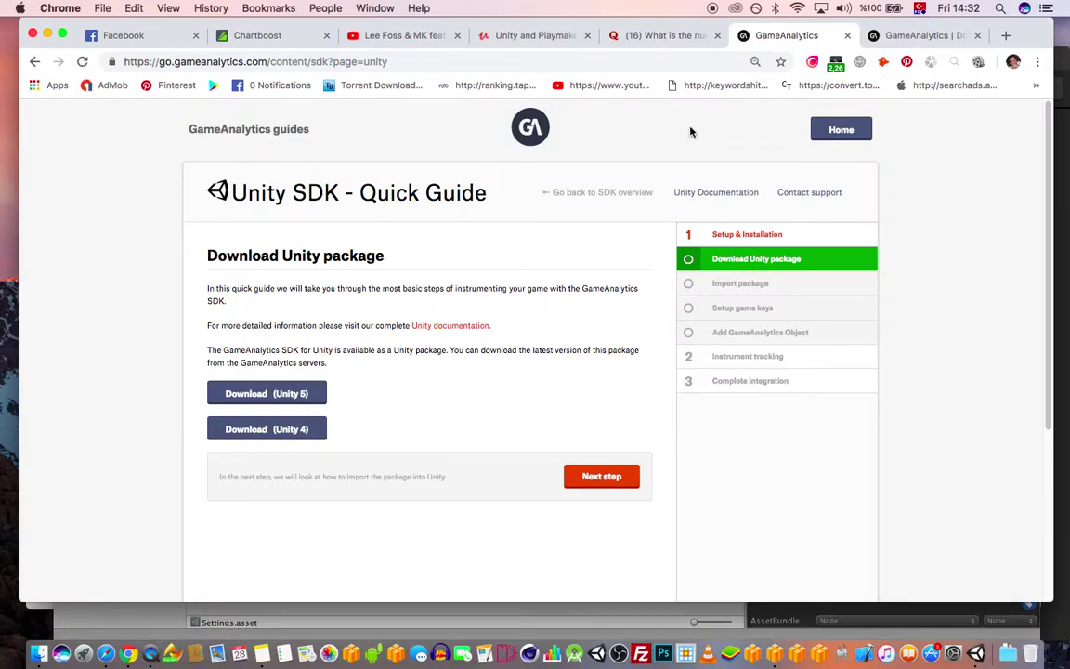
left_click(897, 39)
left_click(776, 41)
left_click(34, 62)
left_click(34, 61)
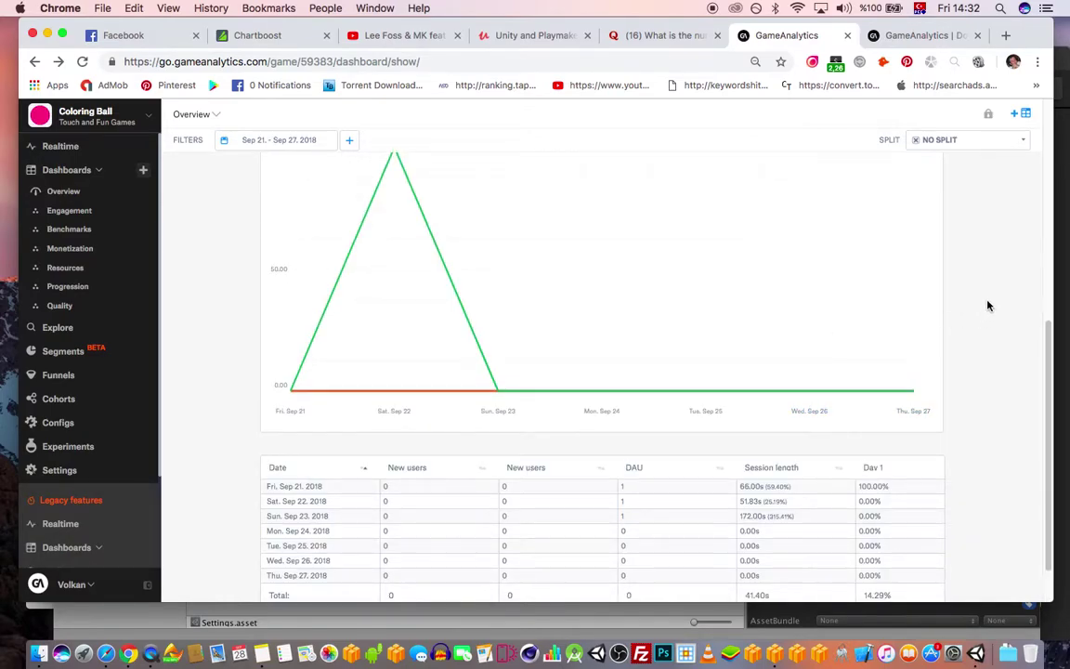
scroll(986, 303, "up", 3)
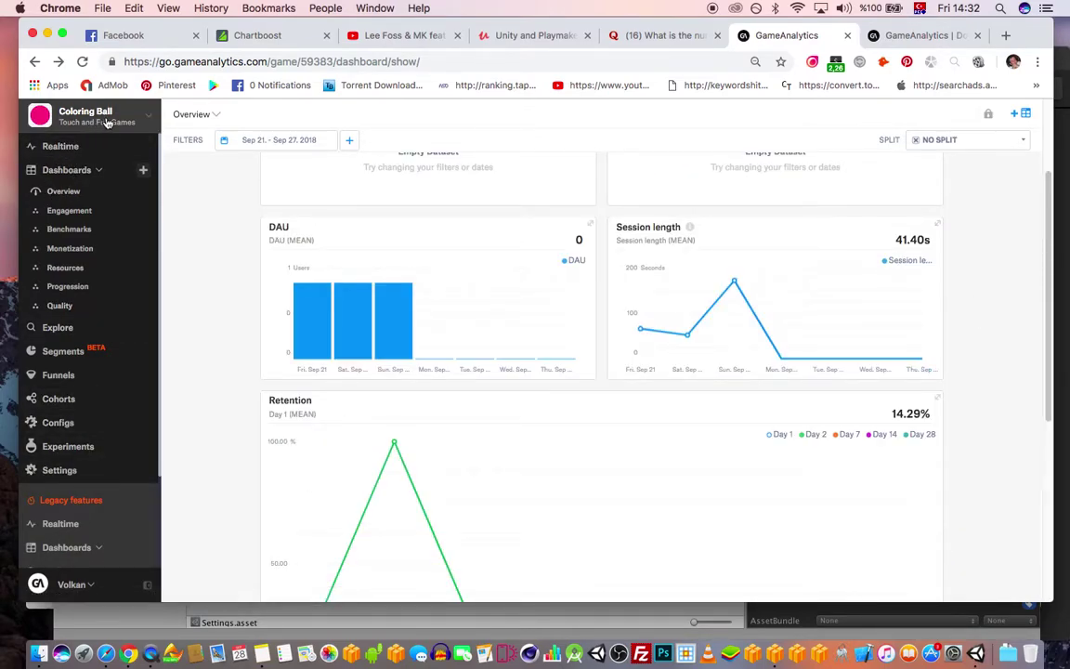
left_click(143, 127)
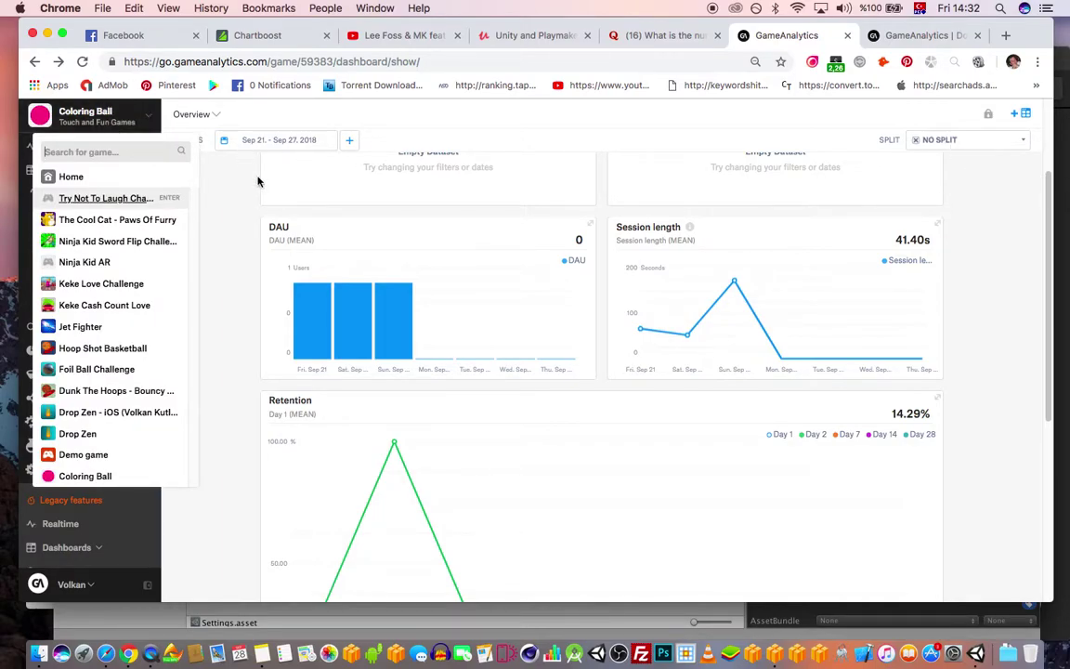
left_click(233, 576)
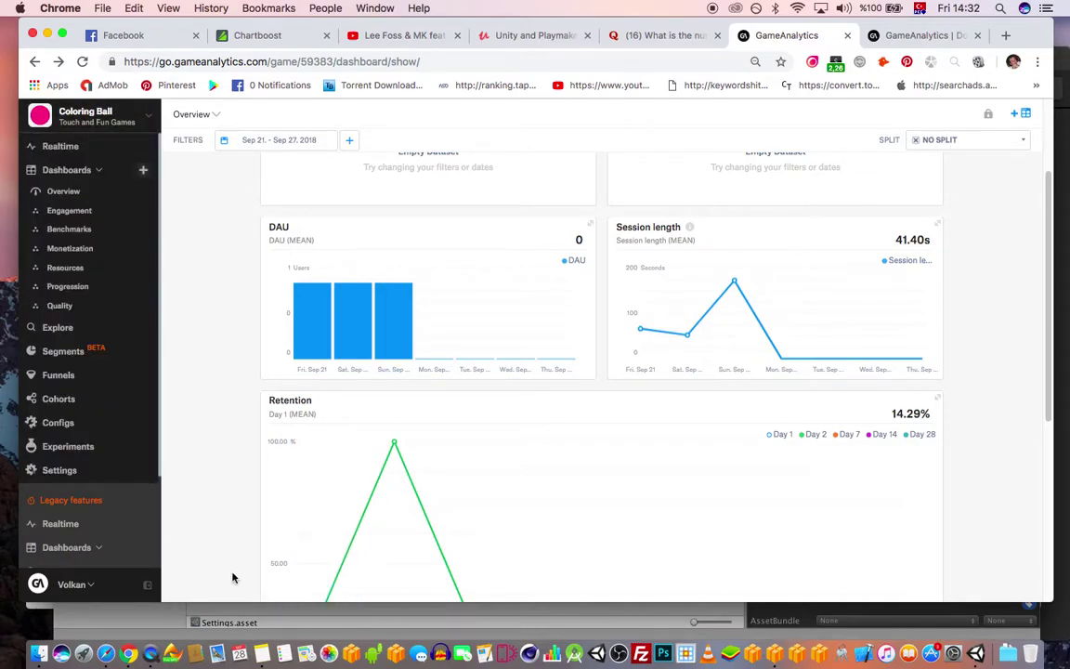
left_click(65, 191)
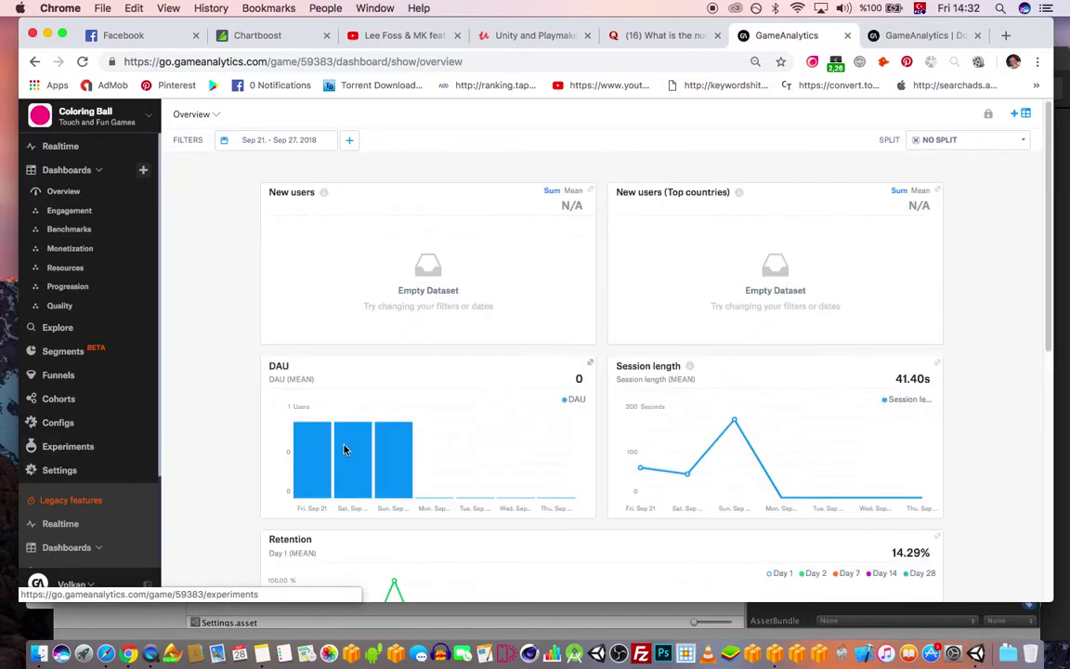
- Open Coloring Ball's game settings and copy the iOS bundle identifier
scroll(110, 522, "down", 3)
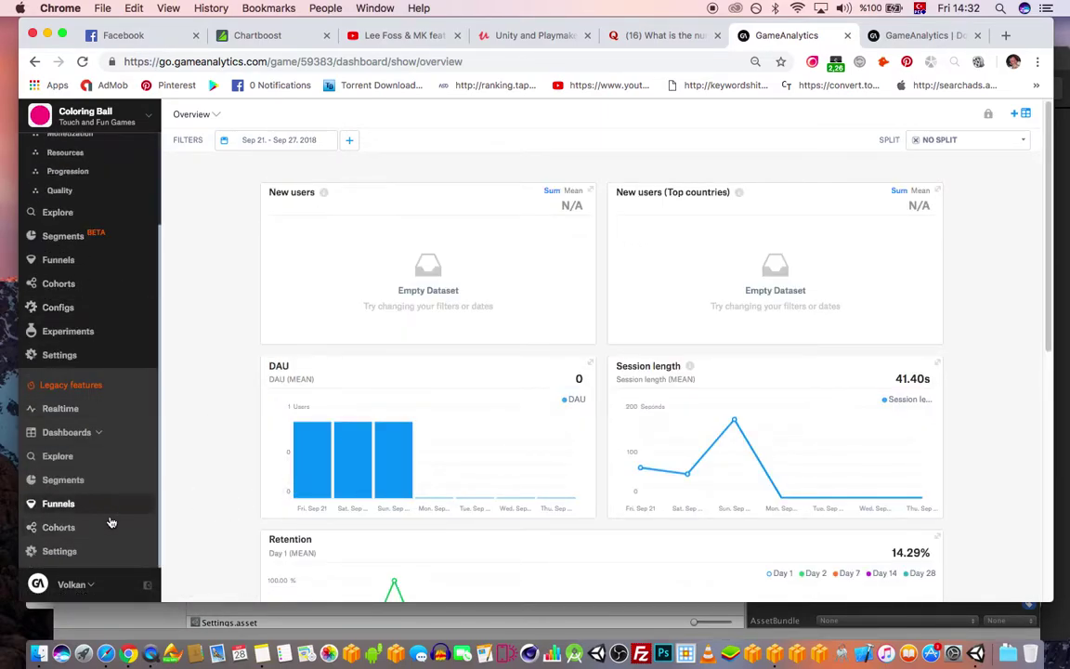
left_click(59, 550)
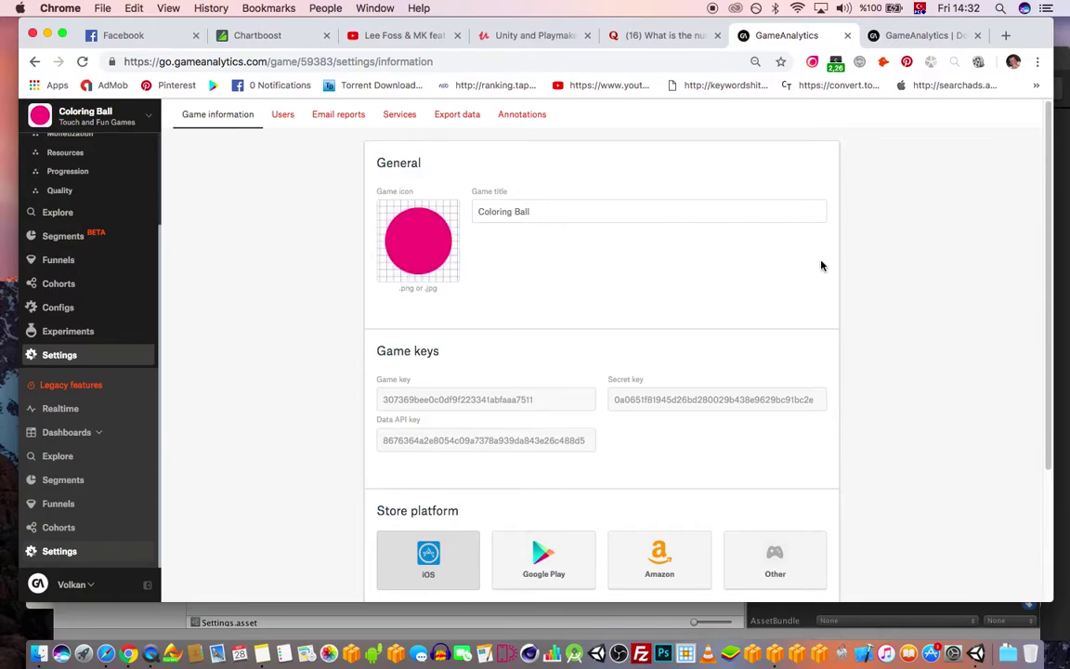
scroll(908, 306, "down", 3)
left_click(471, 512)
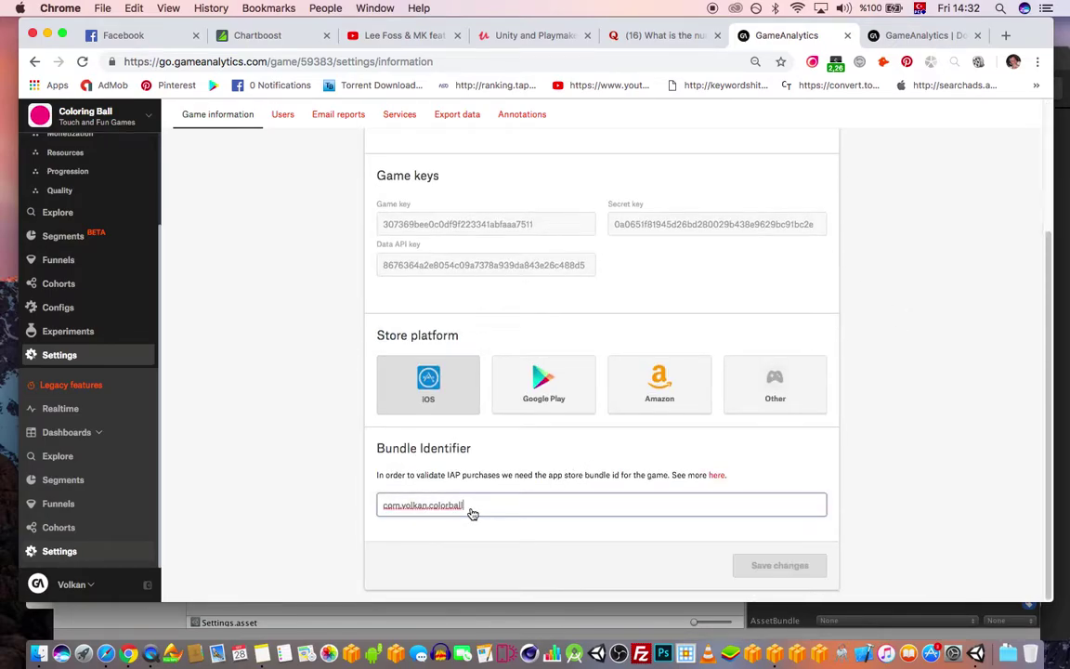
left_click_drag(470, 512, 373, 507)
key("super+c")
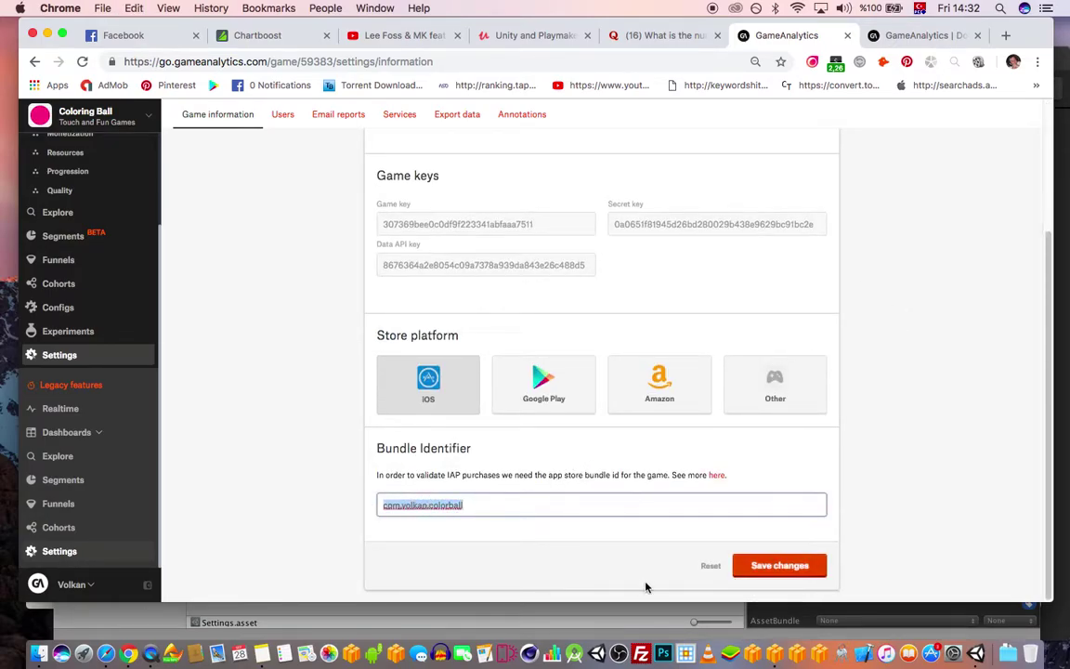
- Open the iOS Player Settings and set Default Orientation to Portrait
left_click(975, 654)
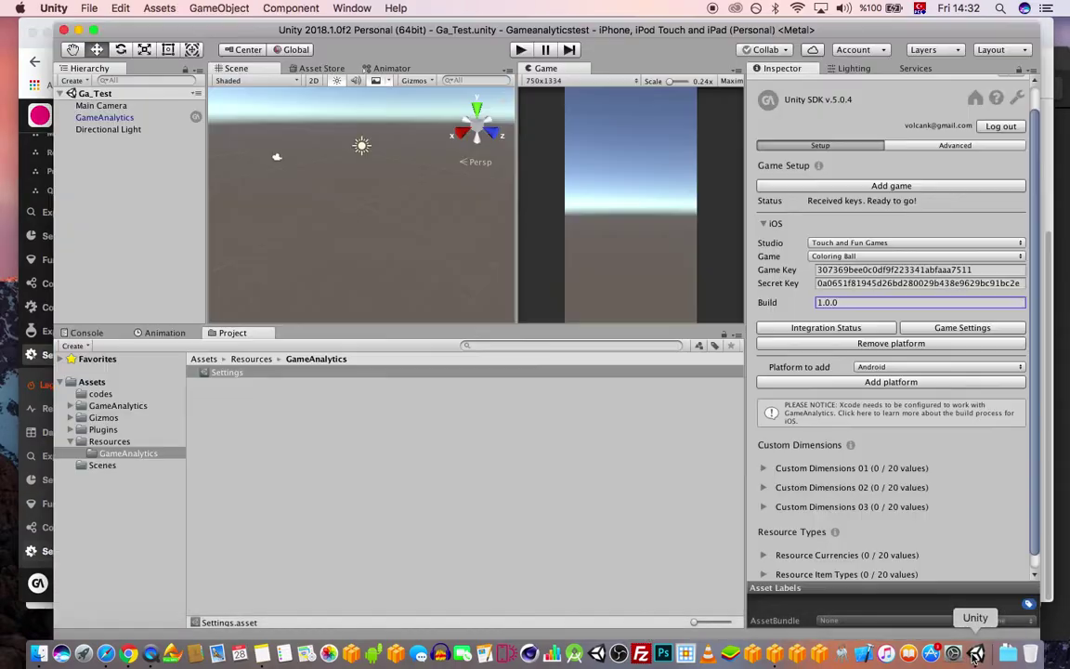
left_click(88, 8)
left_click(139, 148)
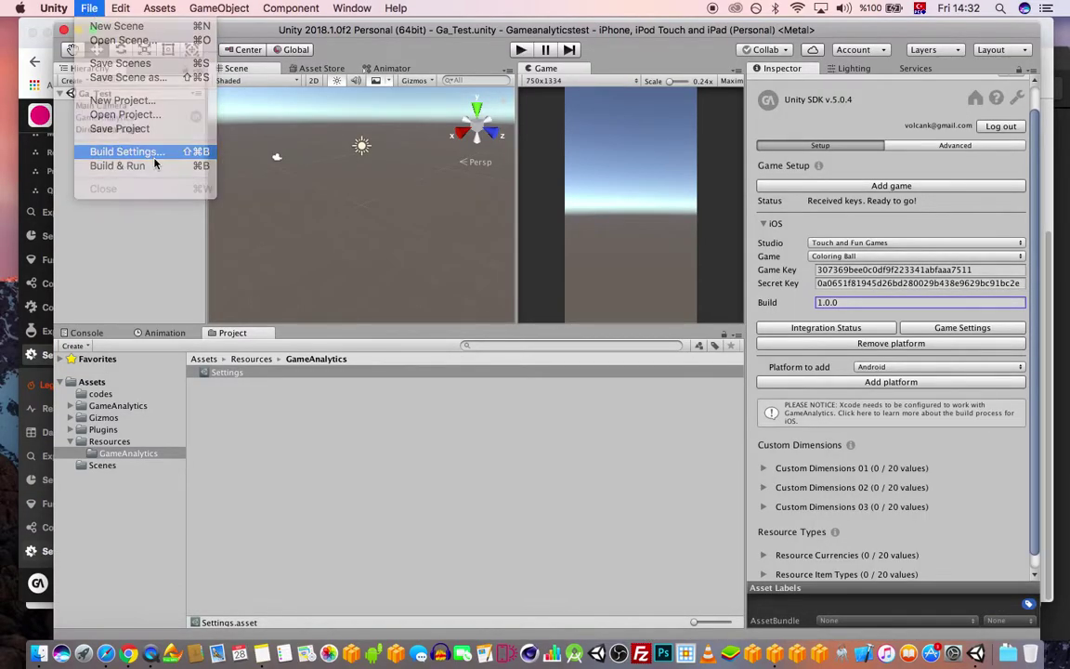
left_click(260, 484)
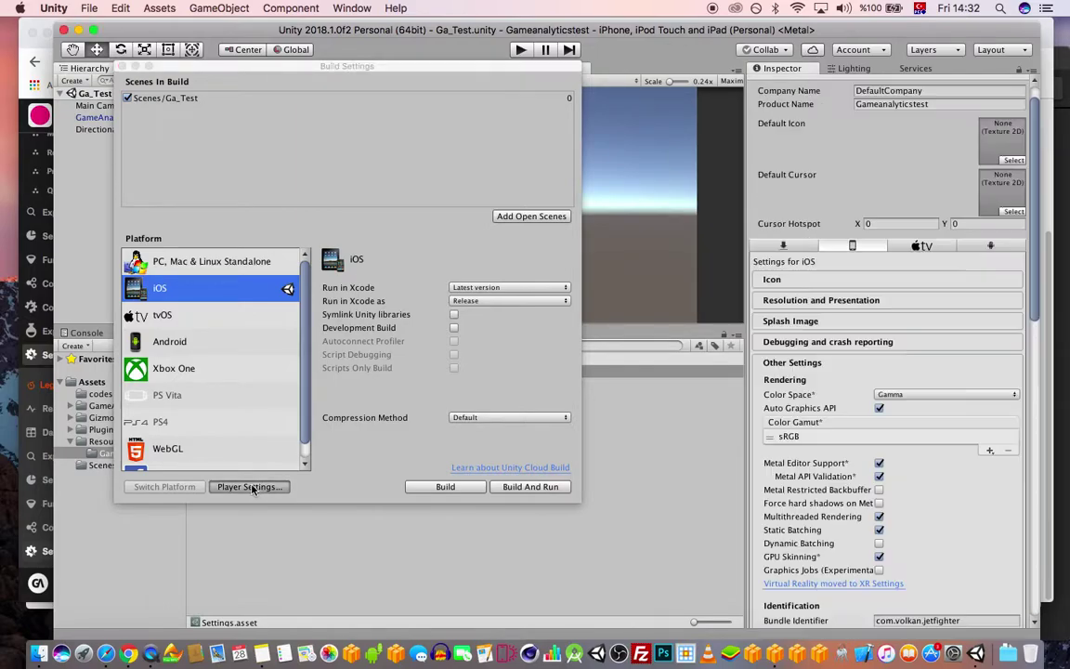
left_click(848, 301)
left_click(910, 363)
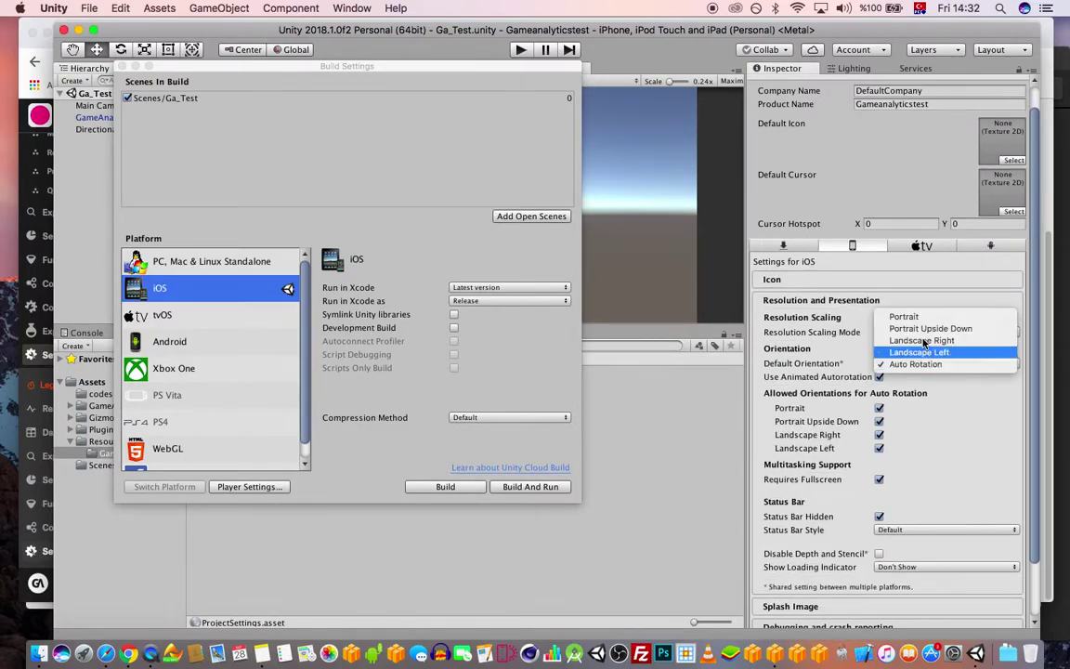
left_click(902, 312)
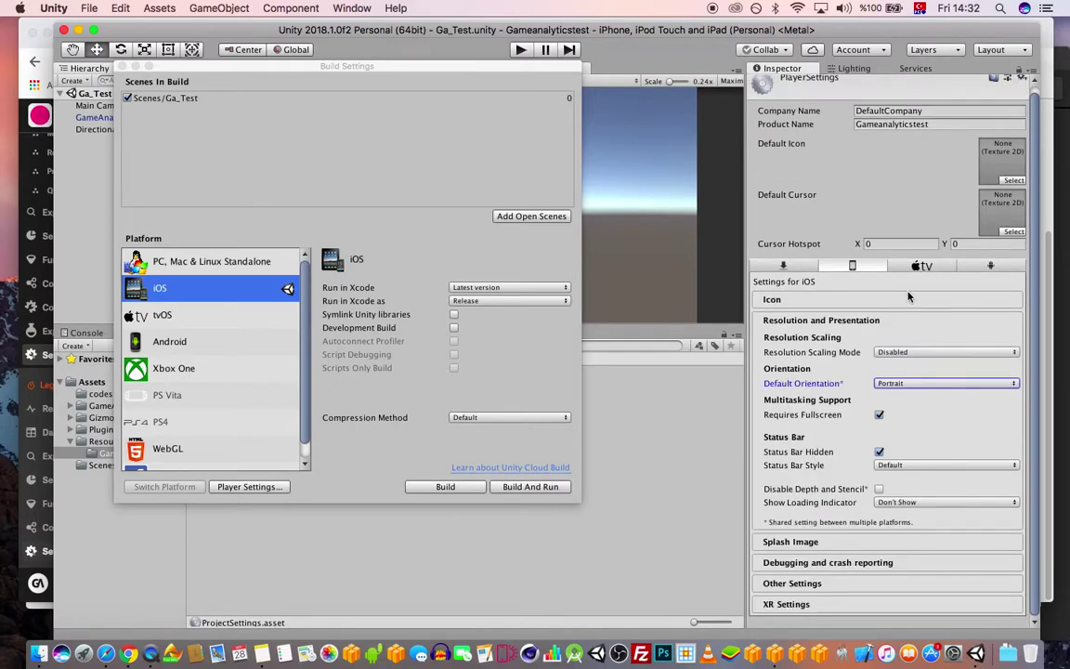
left_click(820, 321)
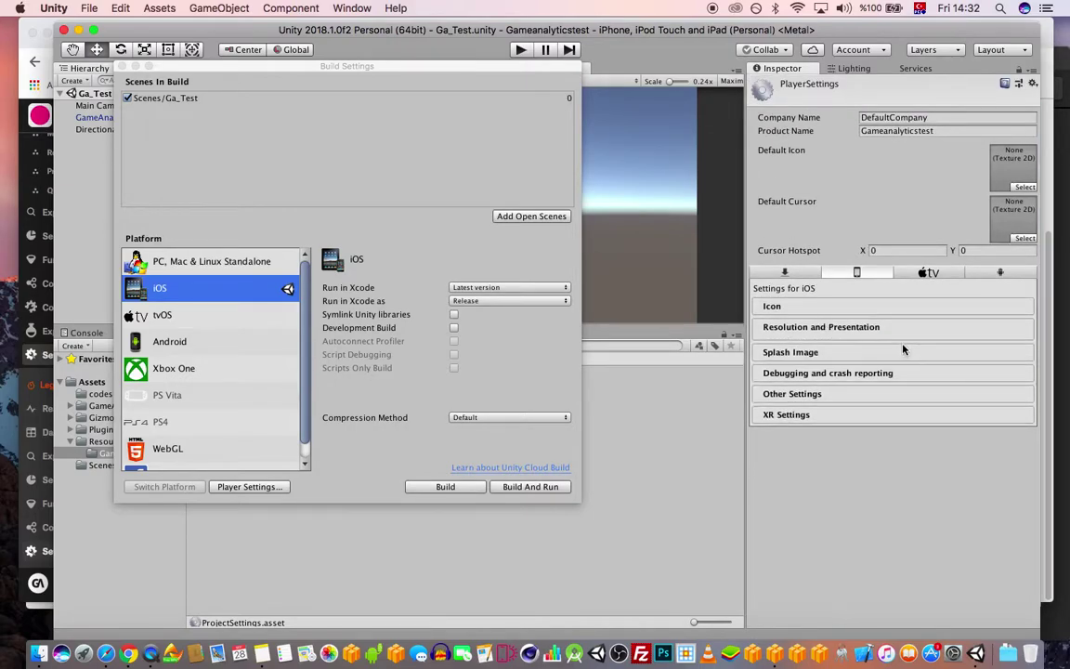
- Paste the Coloring Ball bundle identifier, set Build to 1, and close Build Settings
left_click(858, 392)
scroll(929, 446, "down", 5)
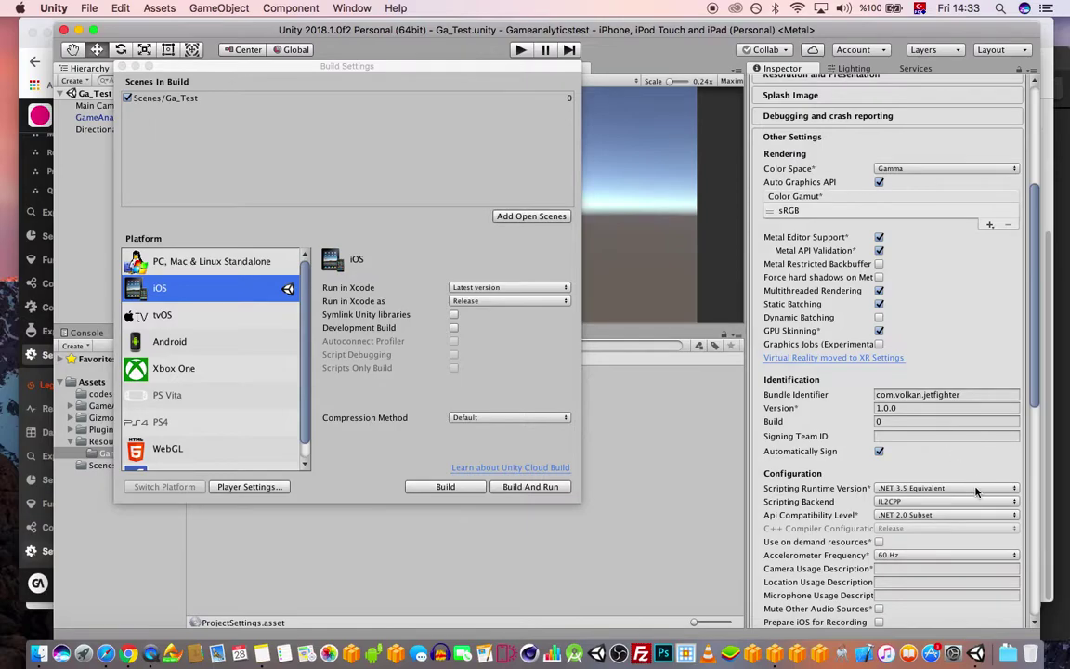
left_click(957, 394)
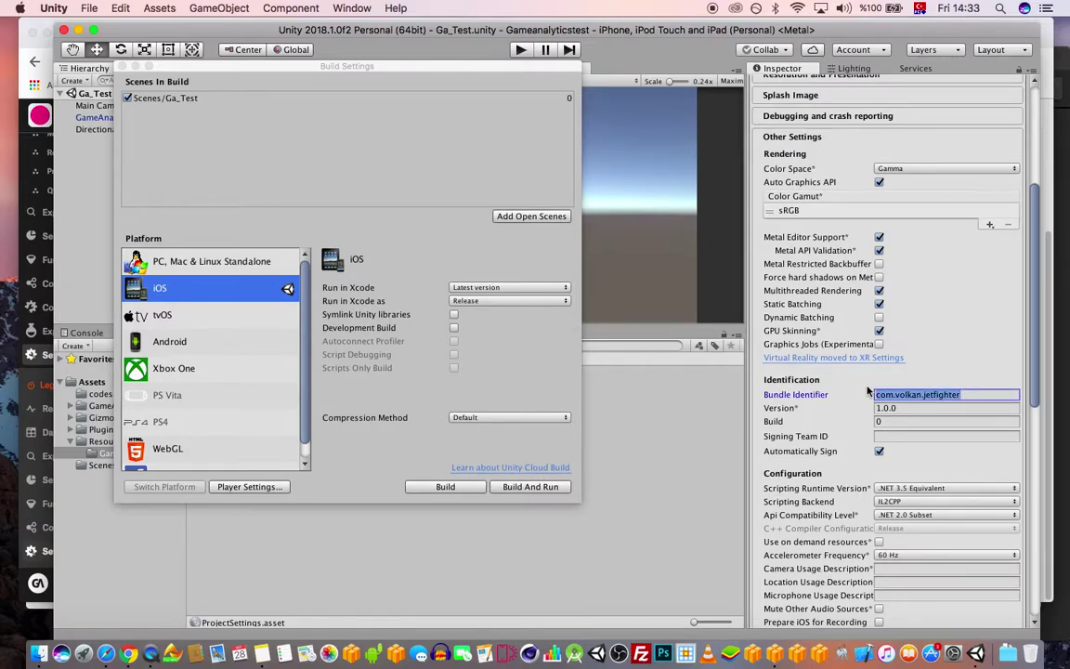
key("super+v")
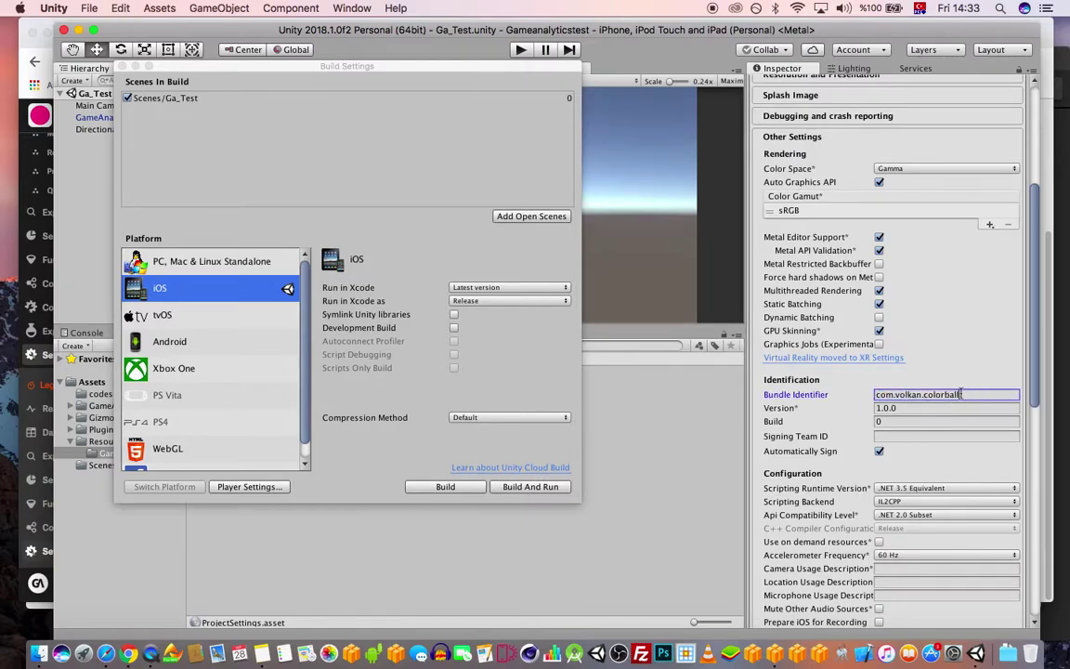
left_click(890, 422)
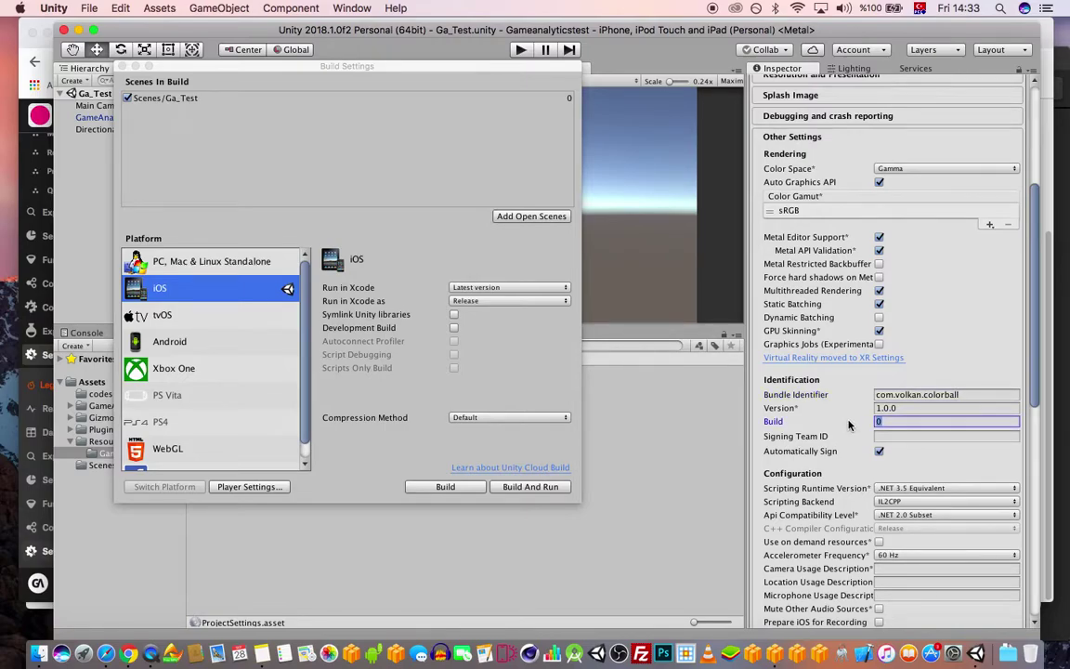
type("1")
left_click(919, 407)
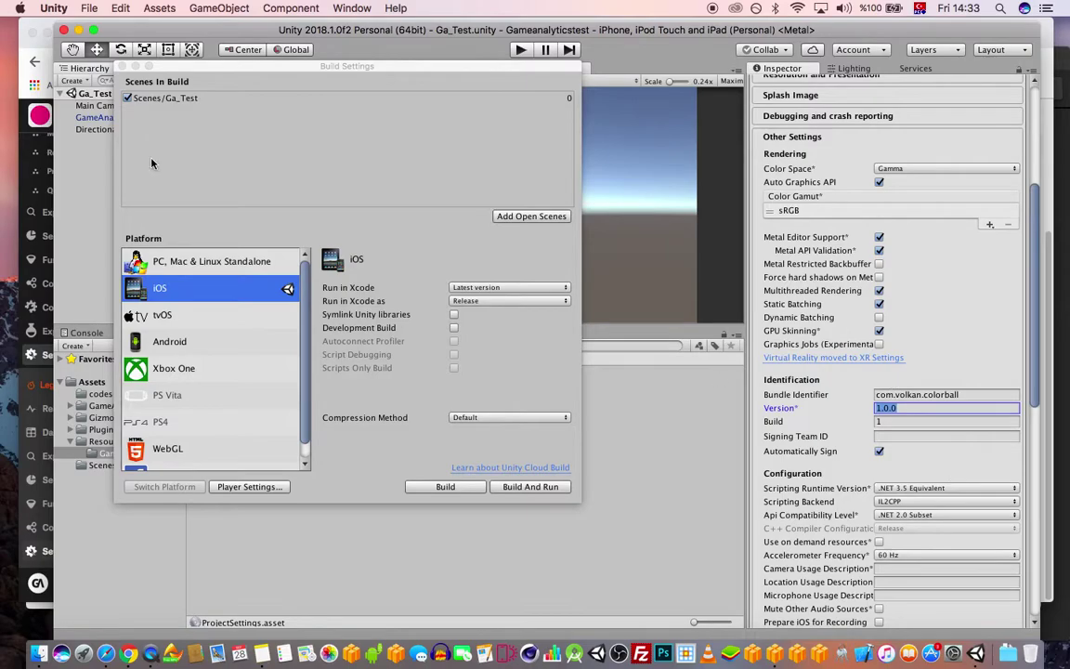
left_click(118, 66)
left_click(226, 372)
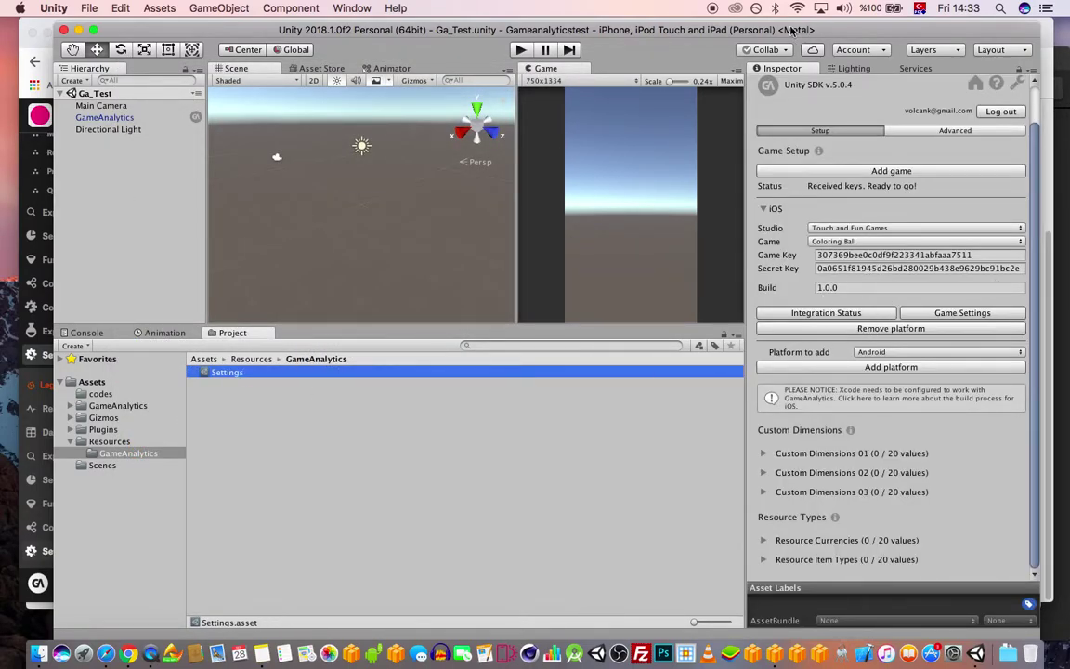
- Open the Export folder inside Gameanalyticstest in Finder
left_click_drag(499, 33, 540, 30)
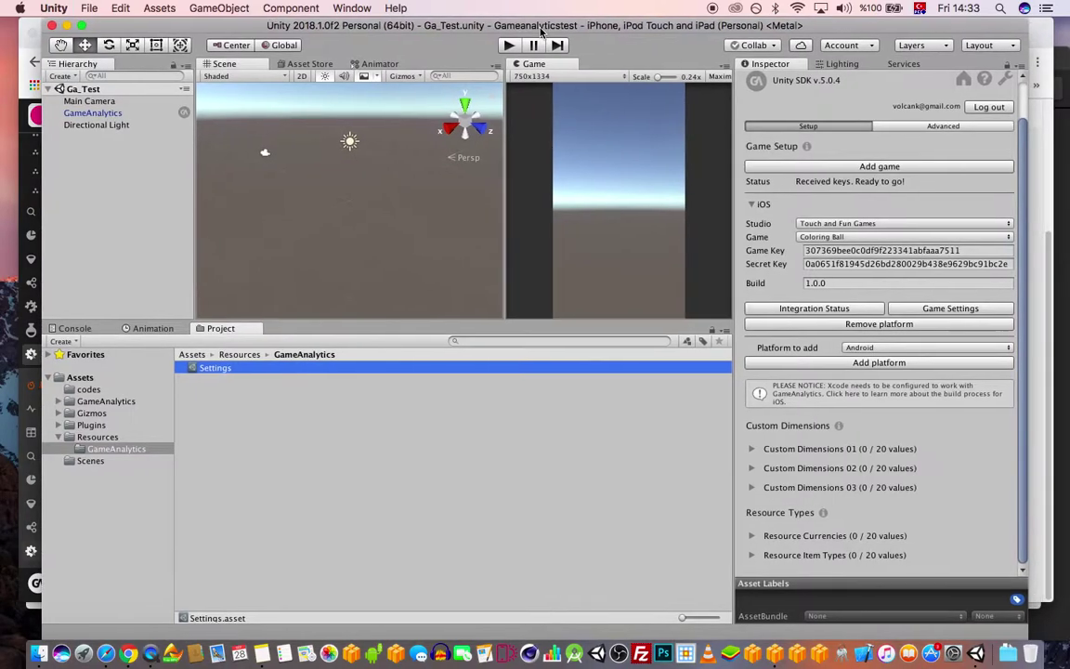
scroll(927, 362, "up", 2)
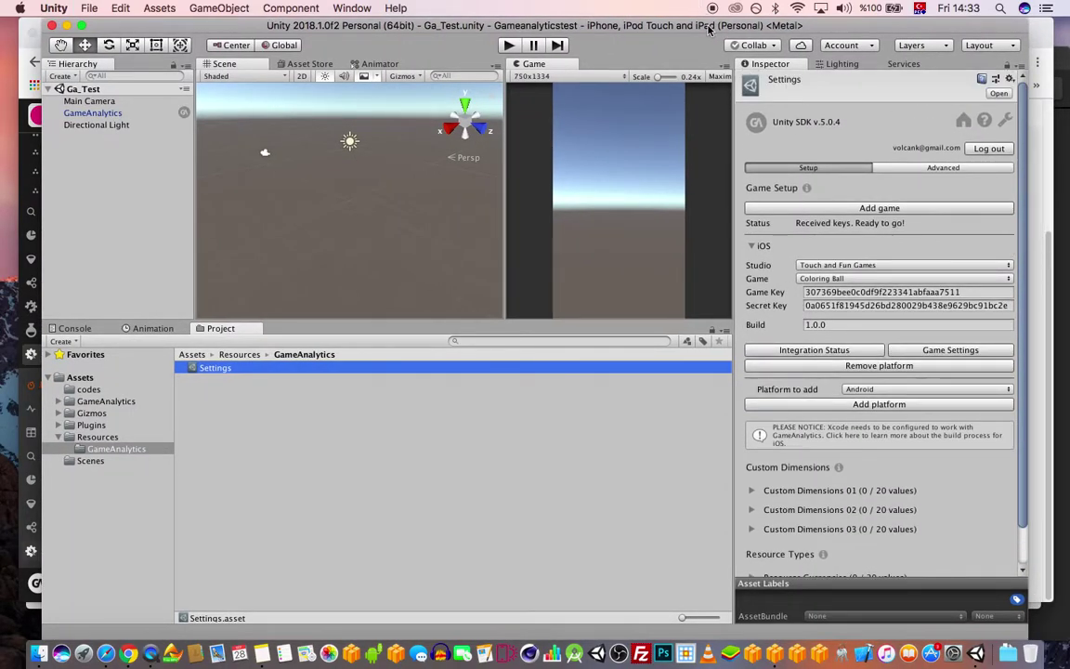
left_click_drag(638, 27, 655, 27)
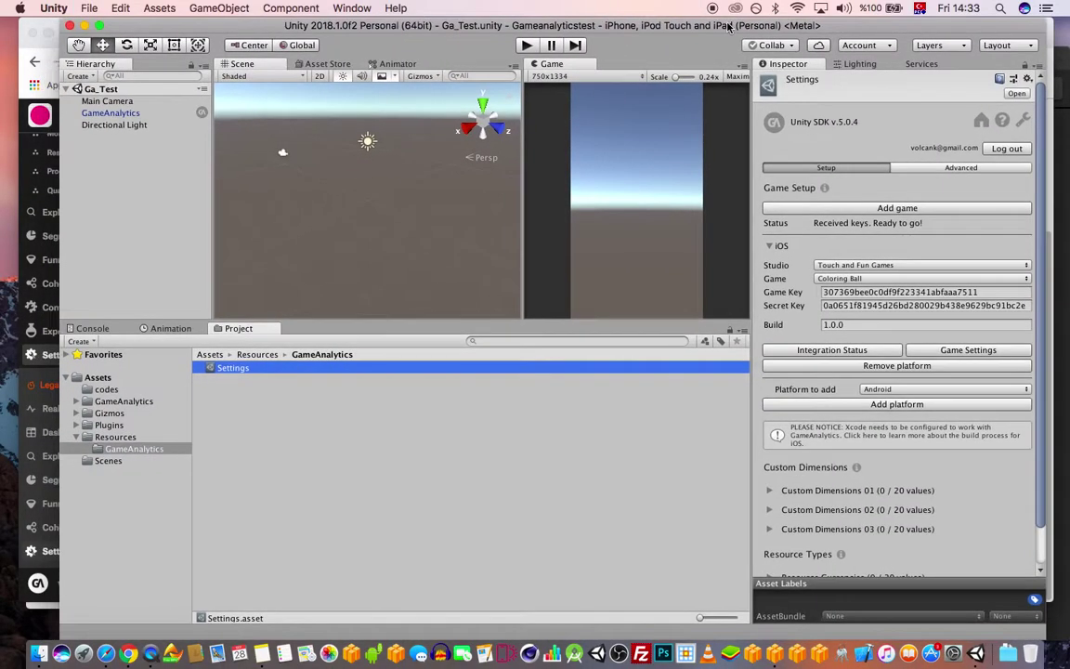
left_click(38, 653)
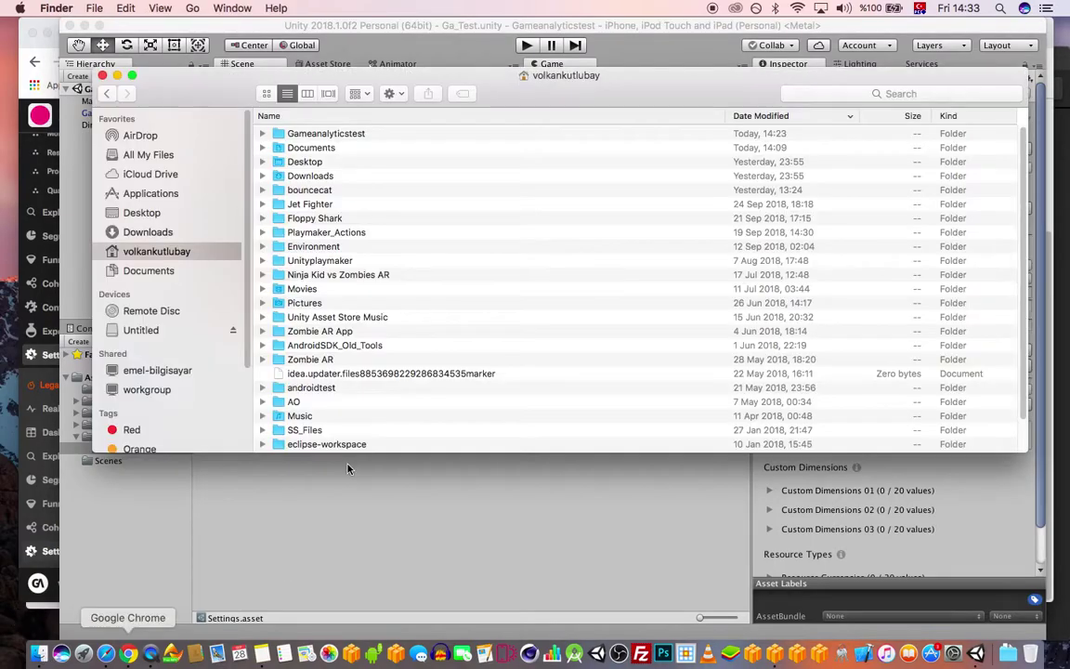
double_click(338, 135)
double_click(316, 148)
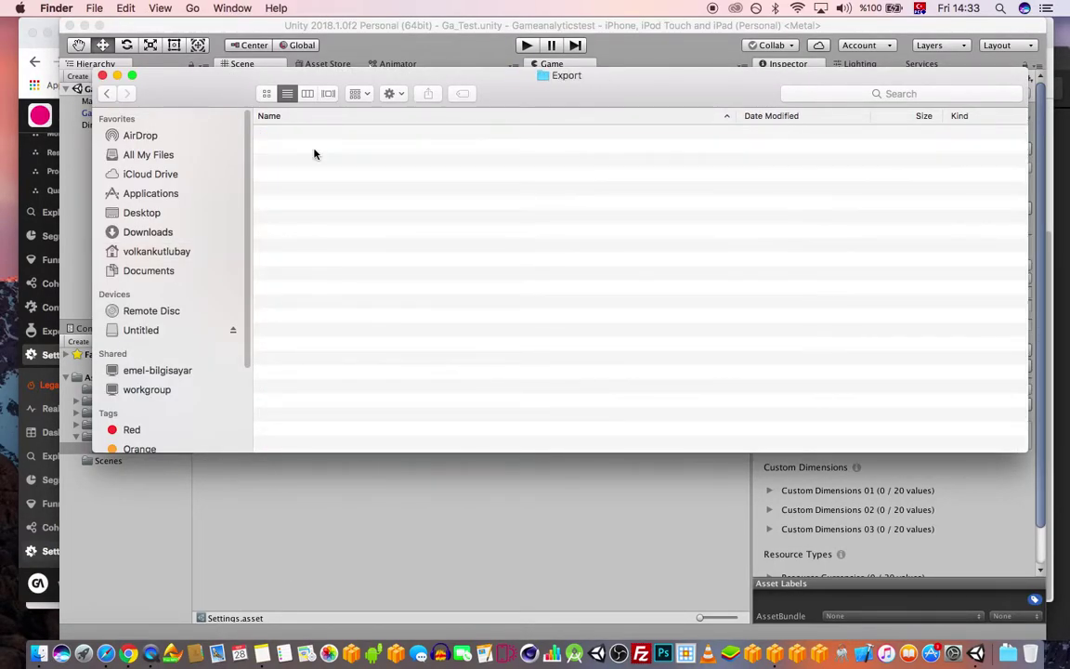
- Reopen Unity's Build Settings window from the File menu
left_click(506, 28)
left_click(89, 8)
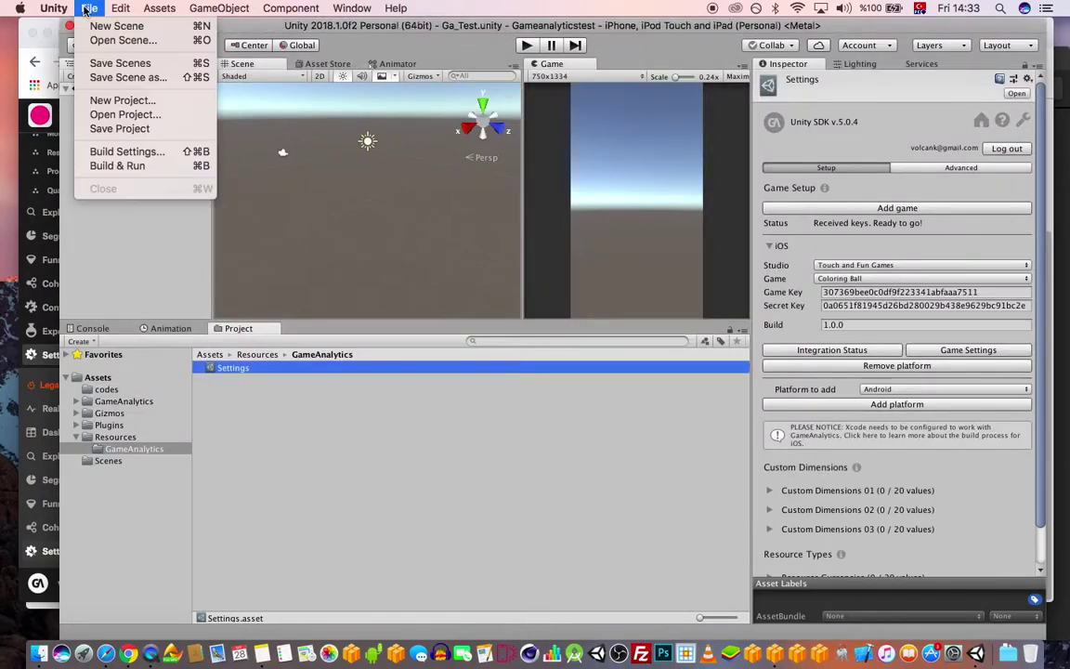
left_click(126, 151)
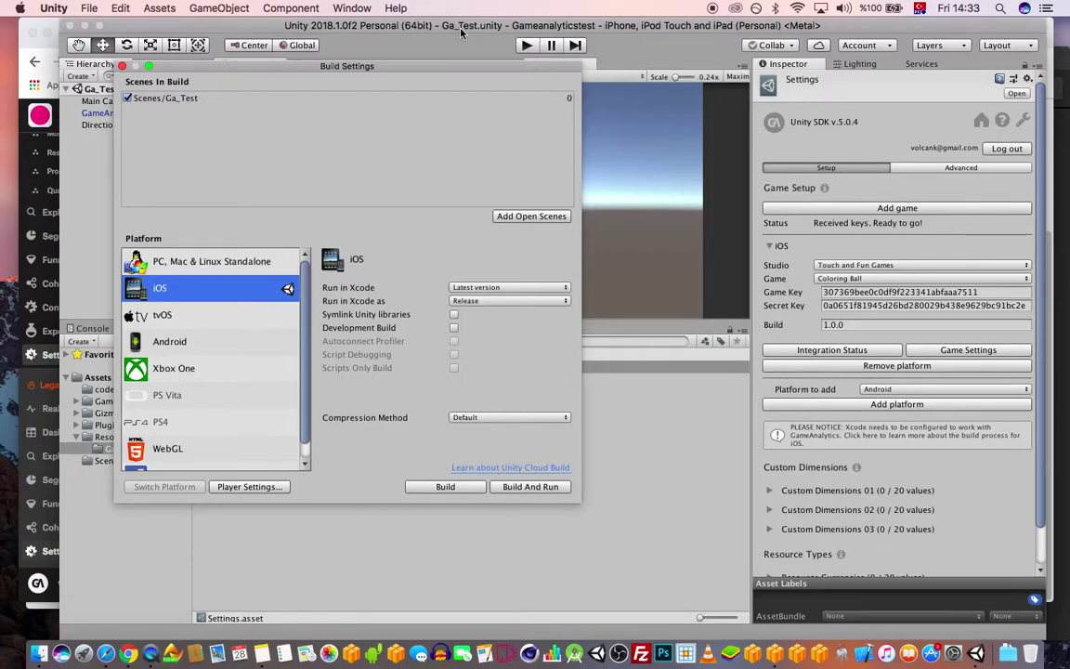
- Build the iOS player, saving it as gametest in the Export folder
left_click(445, 486)
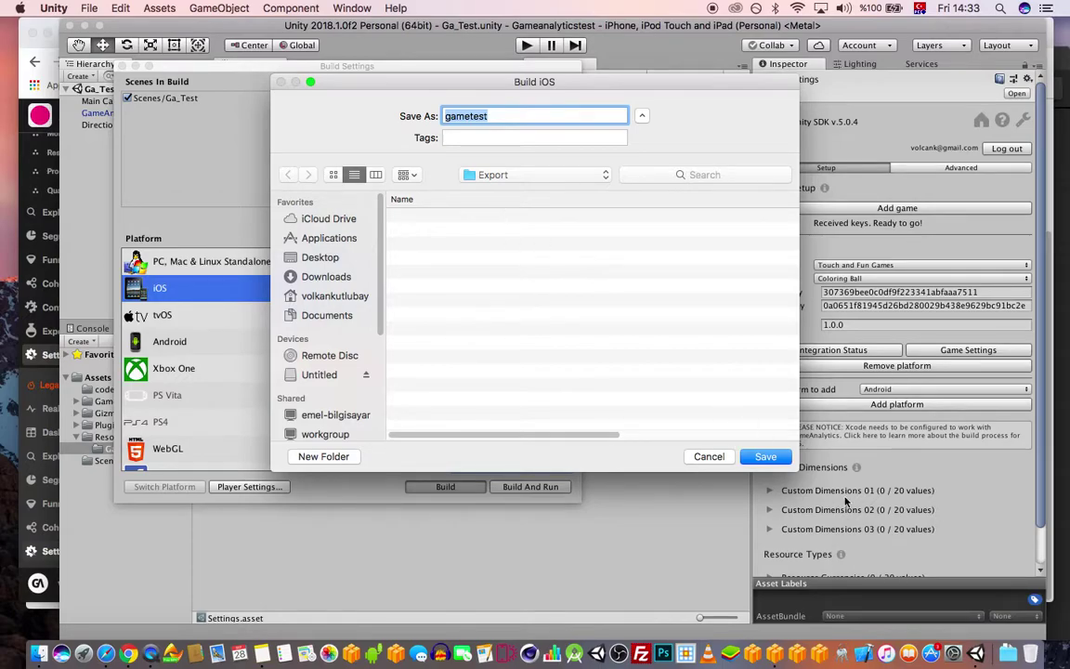
left_click(764, 457)
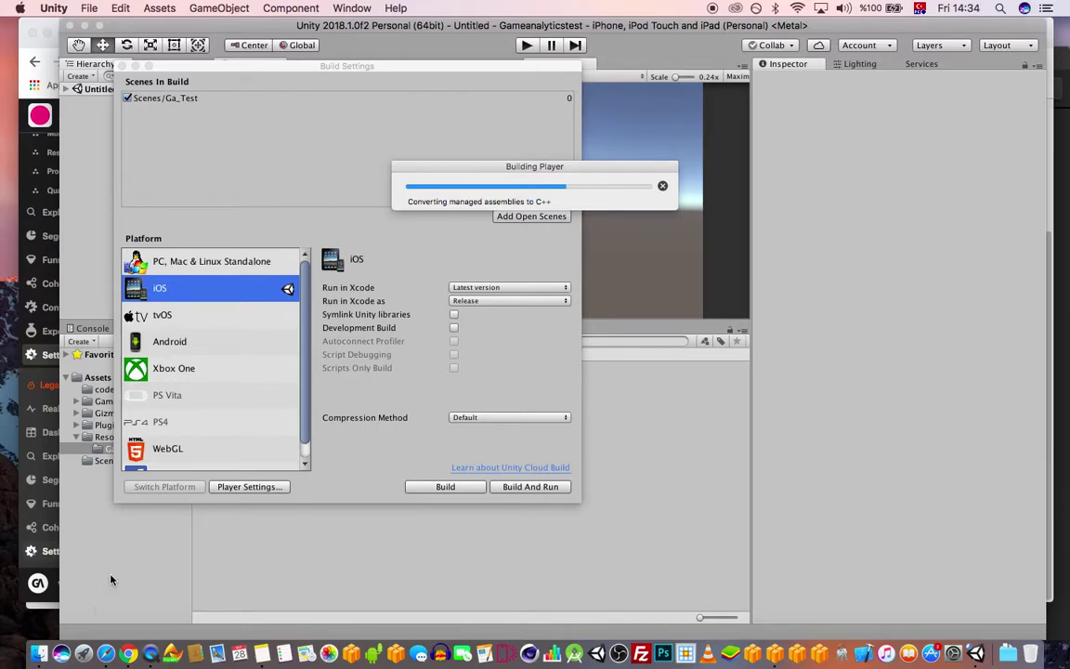
- Bring Safari's Udemy course results forward and zoom the window to full size
left_click(105, 653)
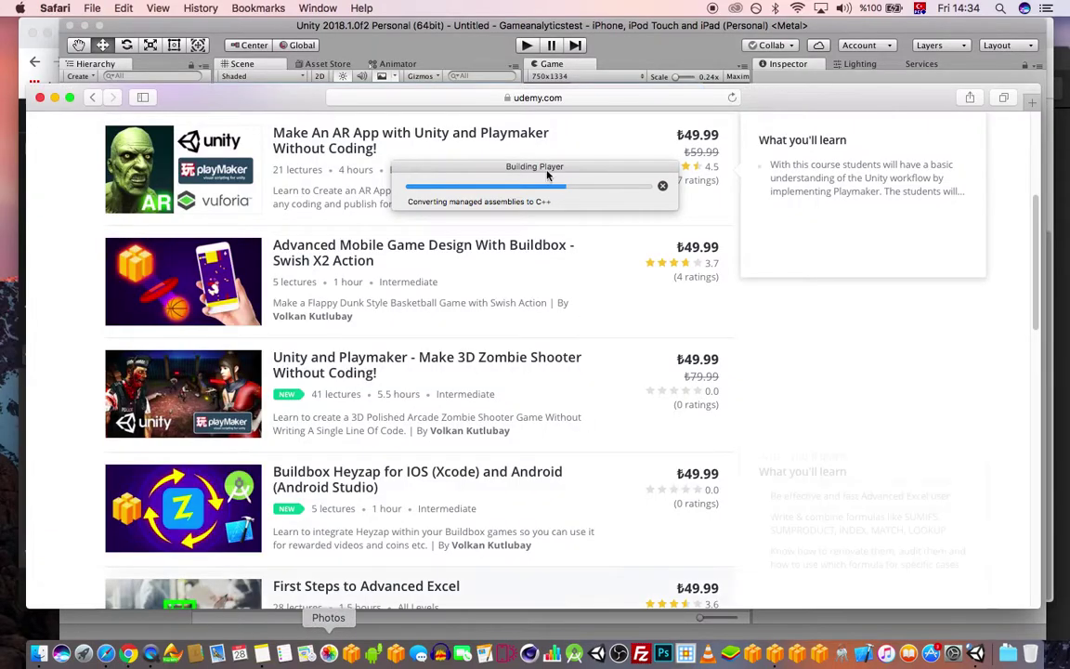
scroll(1020, 272, "up", 15)
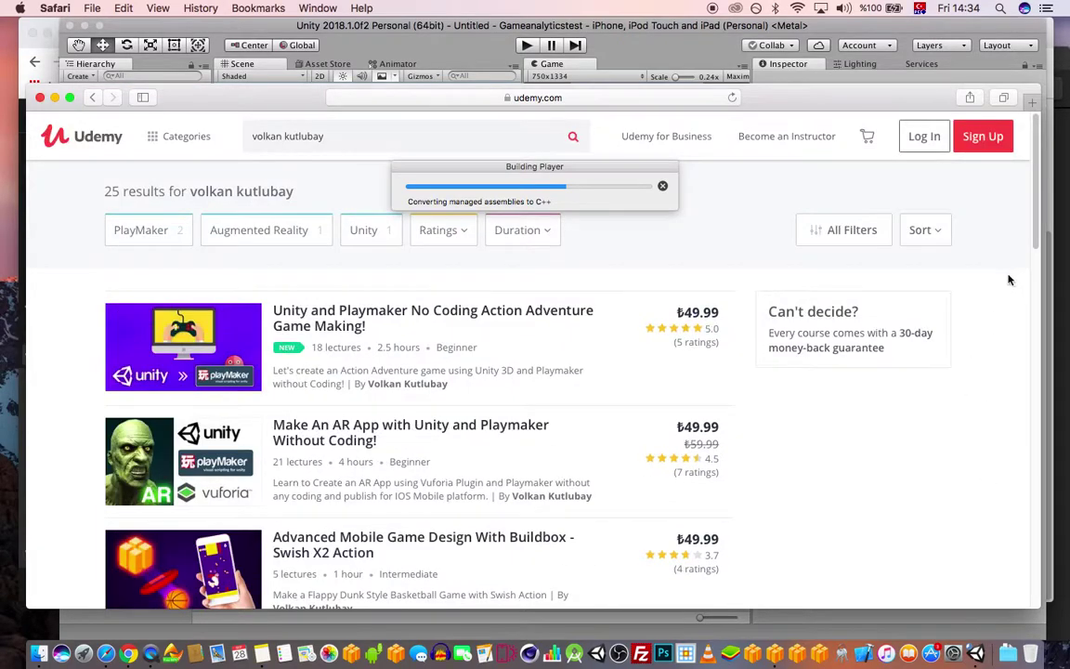
double_click(872, 98)
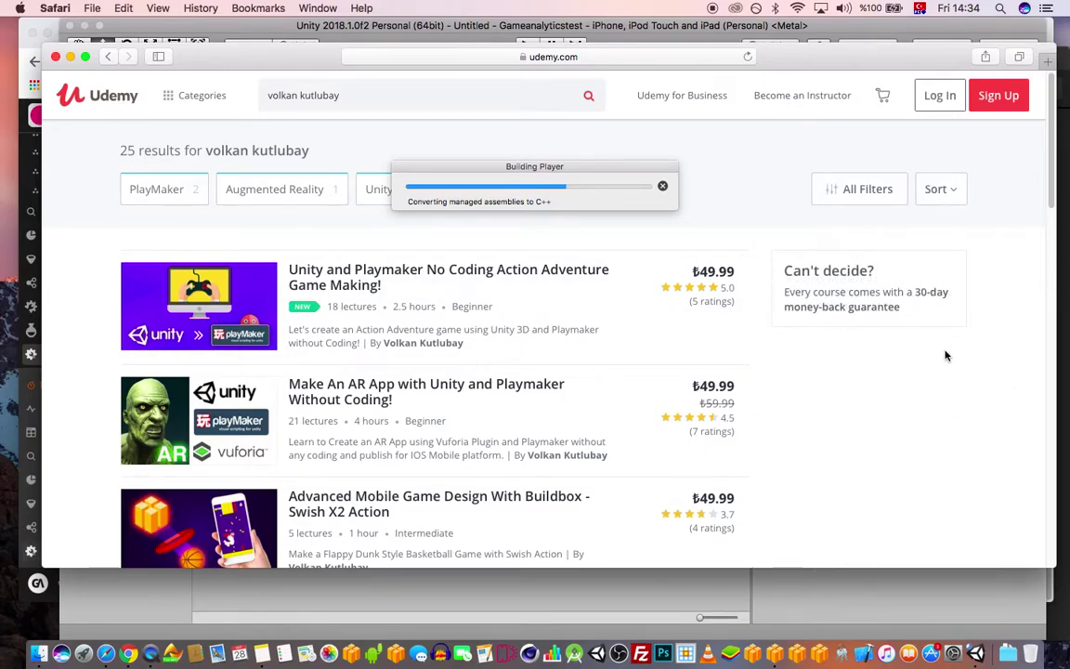
scroll(946, 357, "down", 1)
scroll(790, 344, "up", 1)
mouse_move(446, 265)
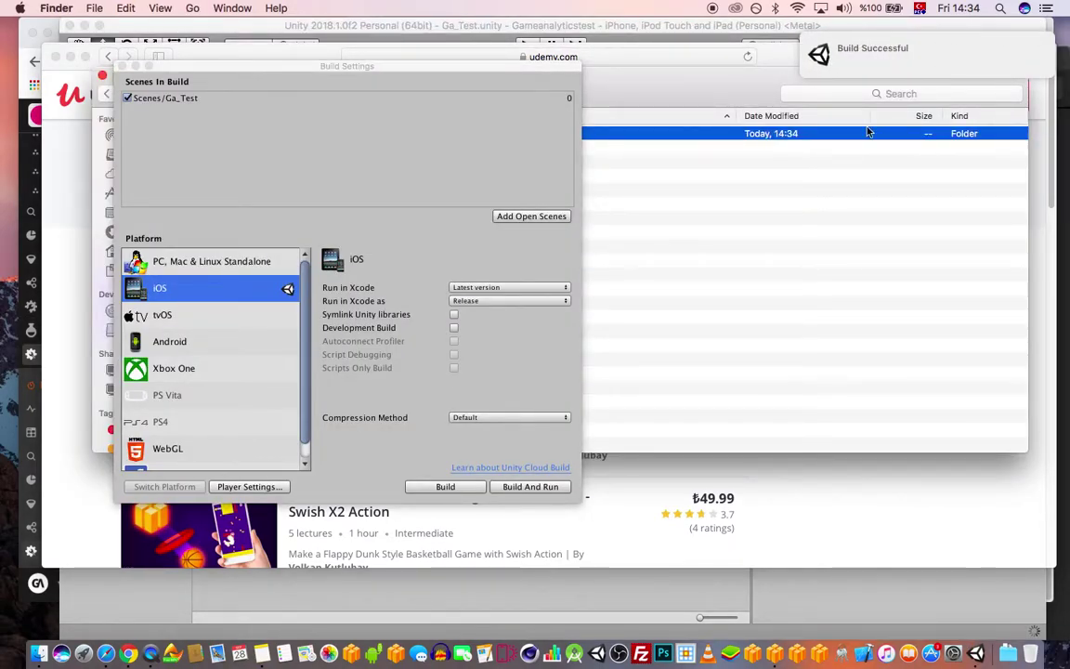
- Return to Safari and close Unity's Build Settings window
left_click(106, 653)
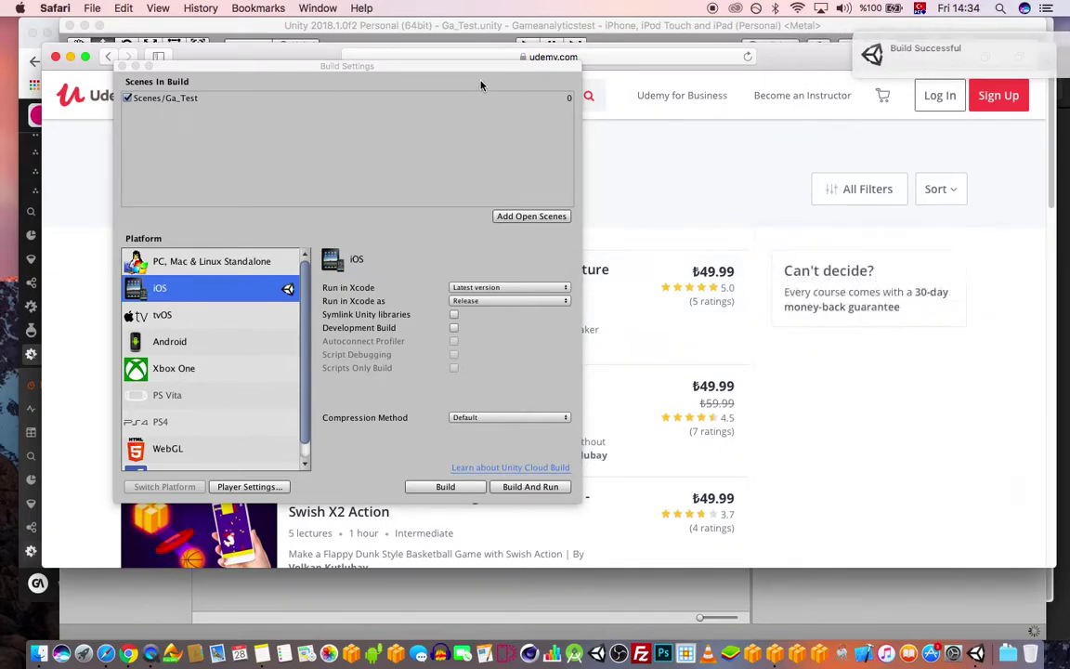
left_click(121, 67)
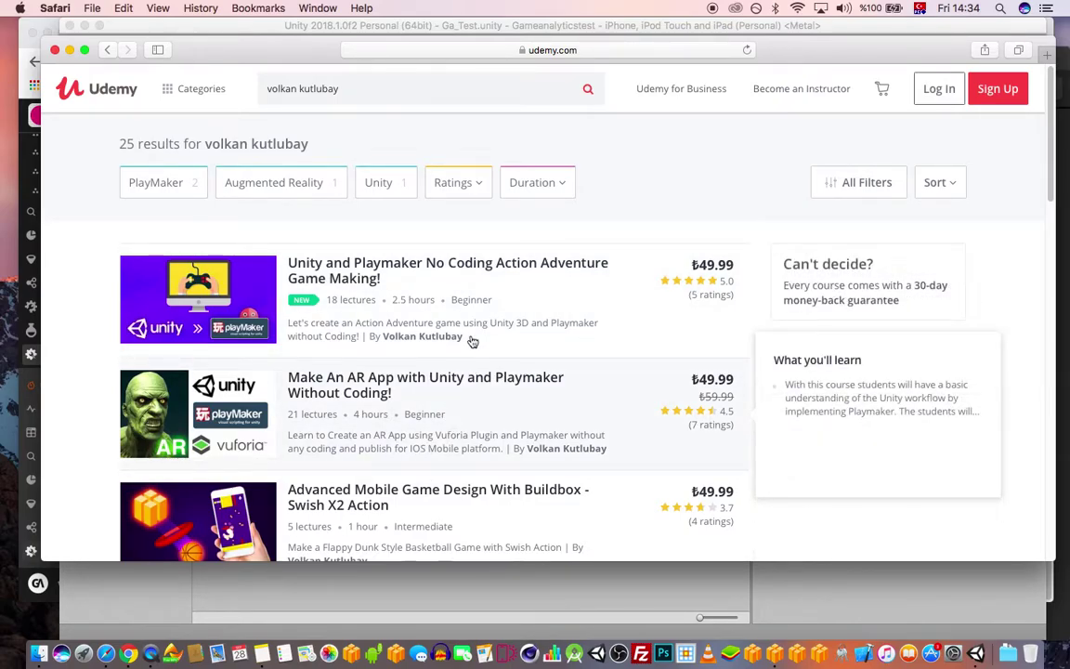
scroll(465, 353, "down", 3)
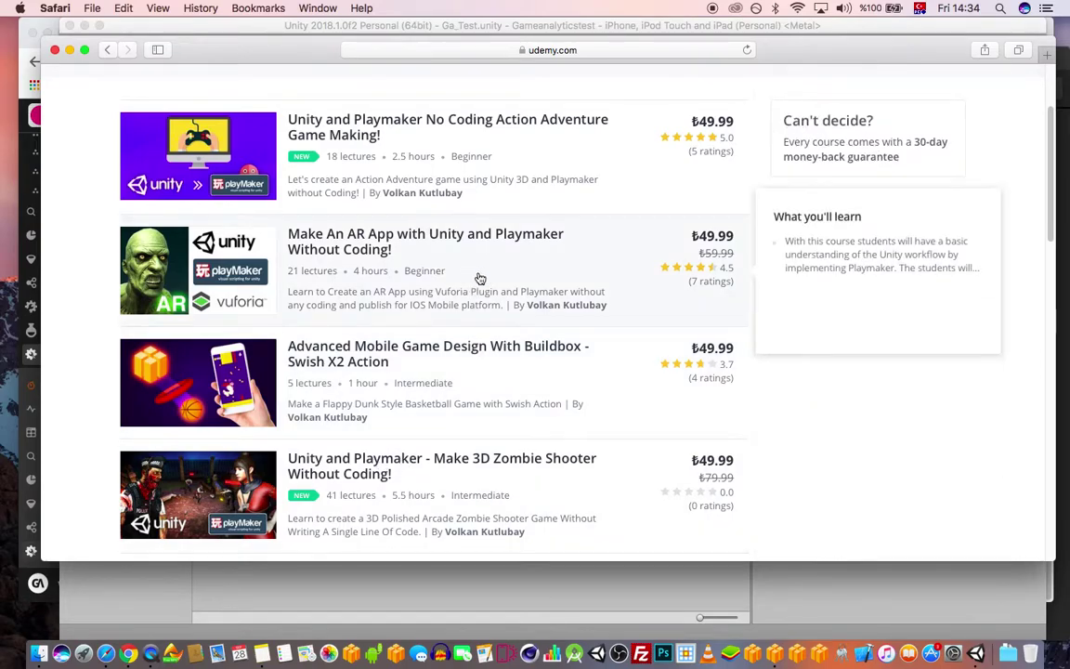
scroll(480, 278, "up", 1)
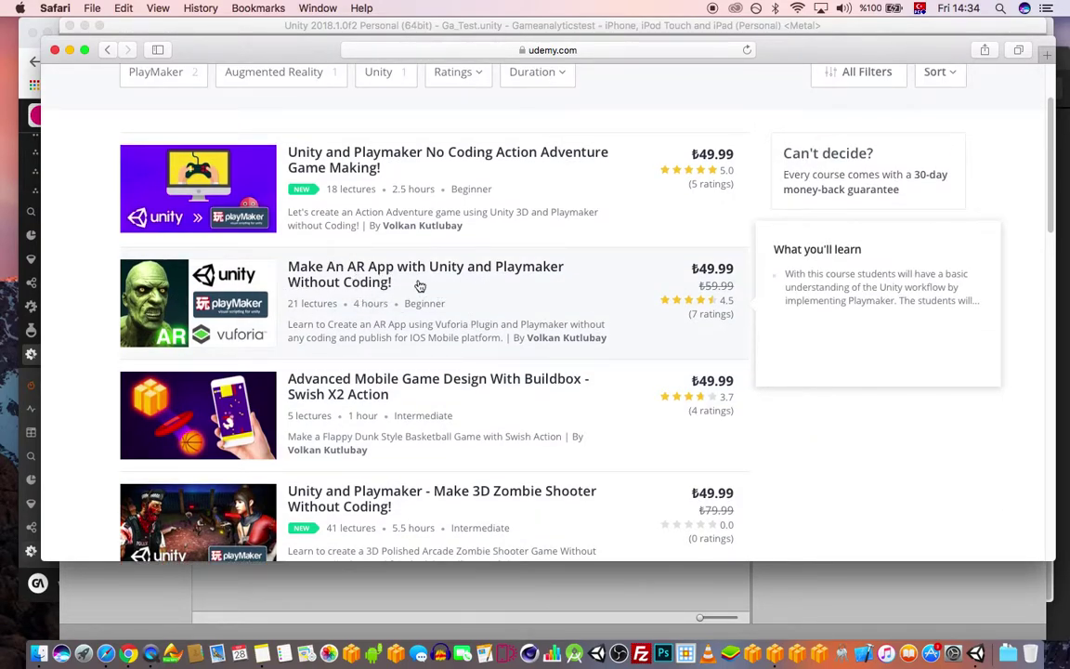
scroll(483, 297, "up", 1)
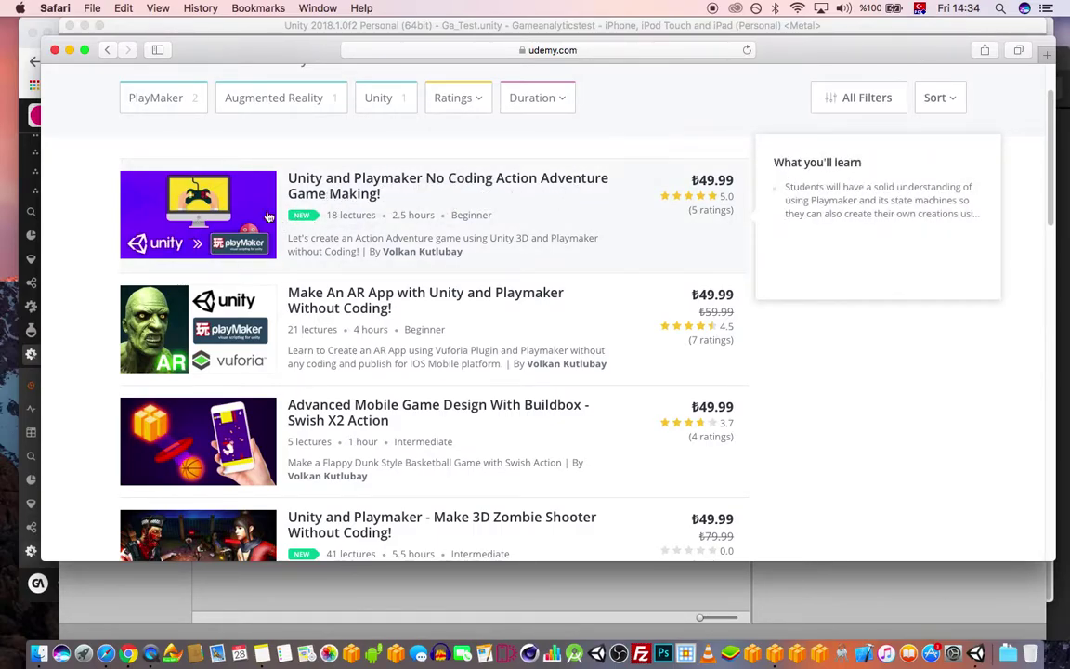
scroll(375, 215, "down", 5)
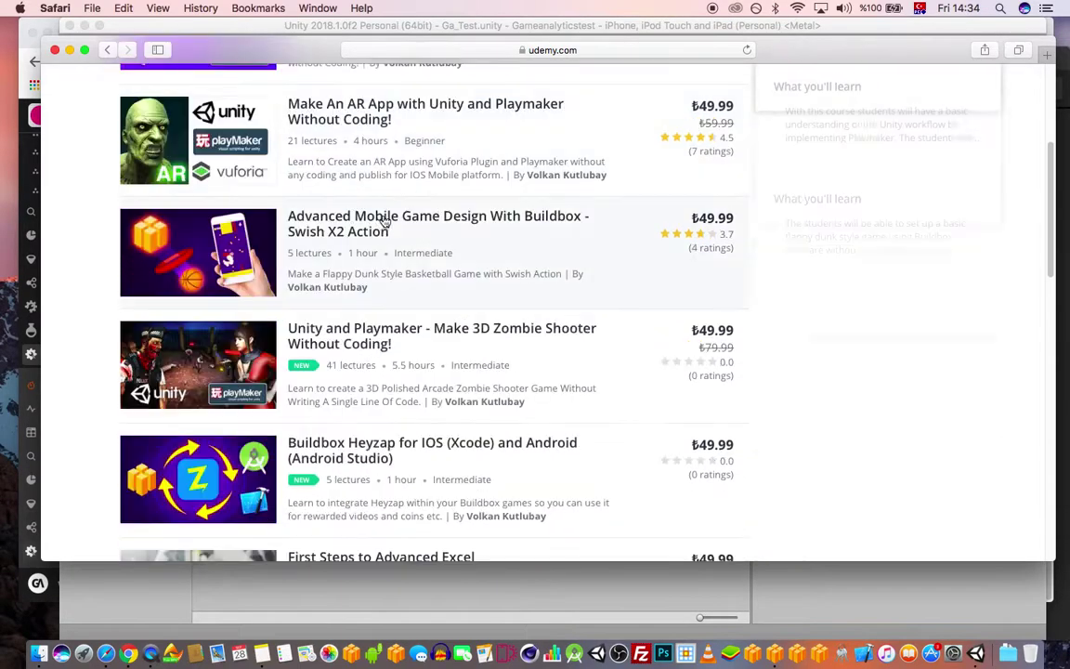
mouse_move(276, 360)
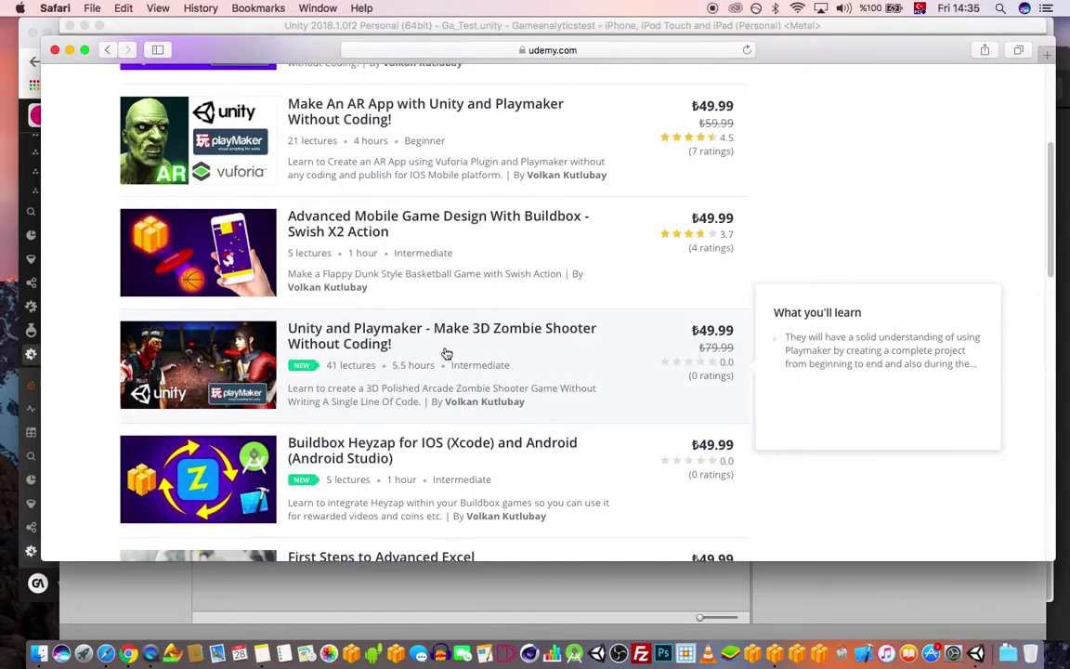
- Scroll the Udemy results down to the Buildbox Heyzap and Advanced Excel courses
scroll(491, 239, "up", 1)
scroll(491, 239, "up", 4)
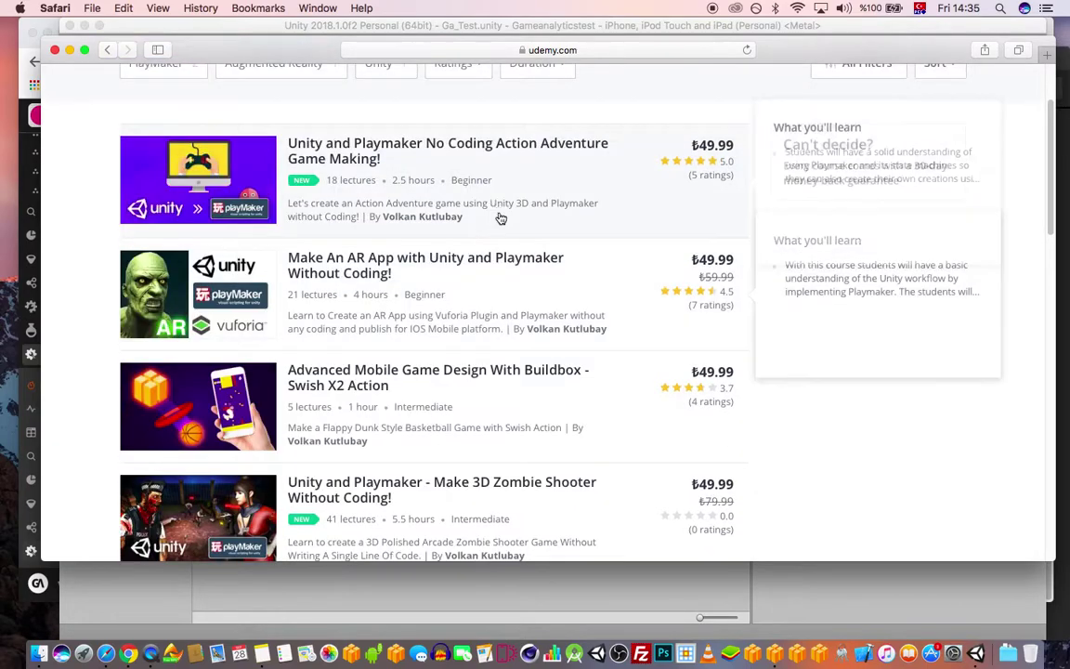
scroll(482, 183, "down", 5)
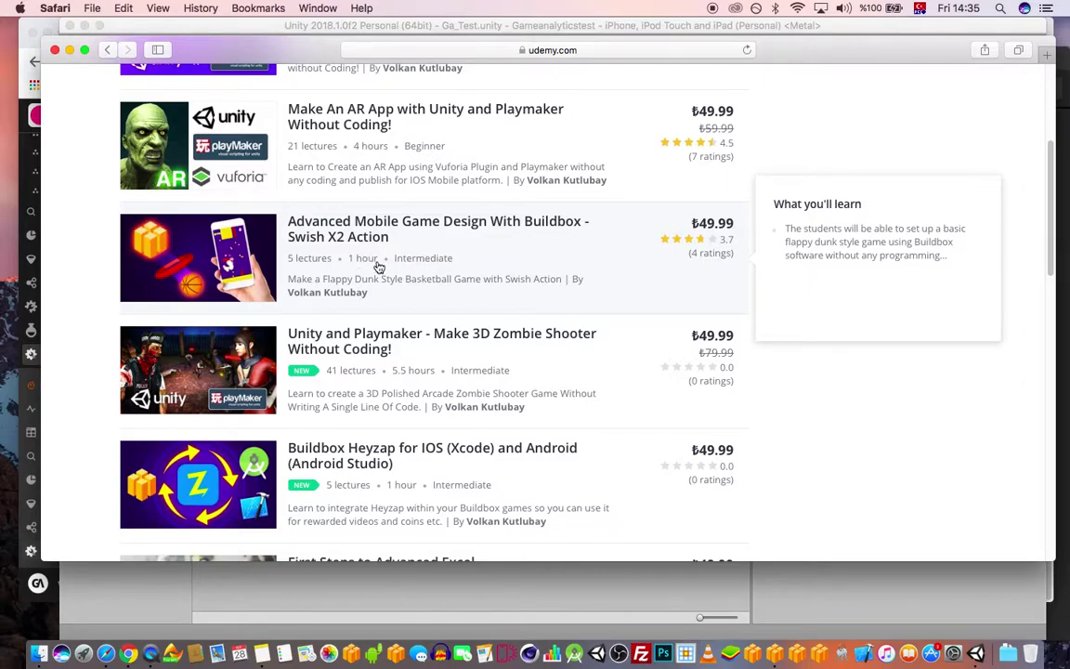
scroll(401, 261, "down", 1)
scroll(439, 243, "down", 2)
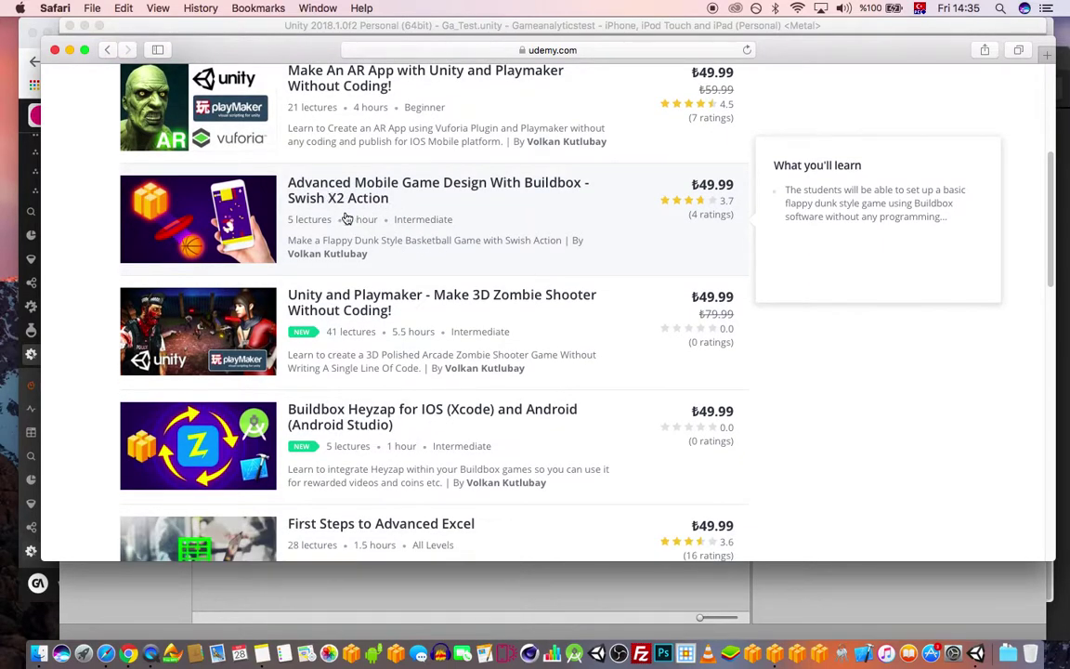
scroll(499, 320, "down", 2)
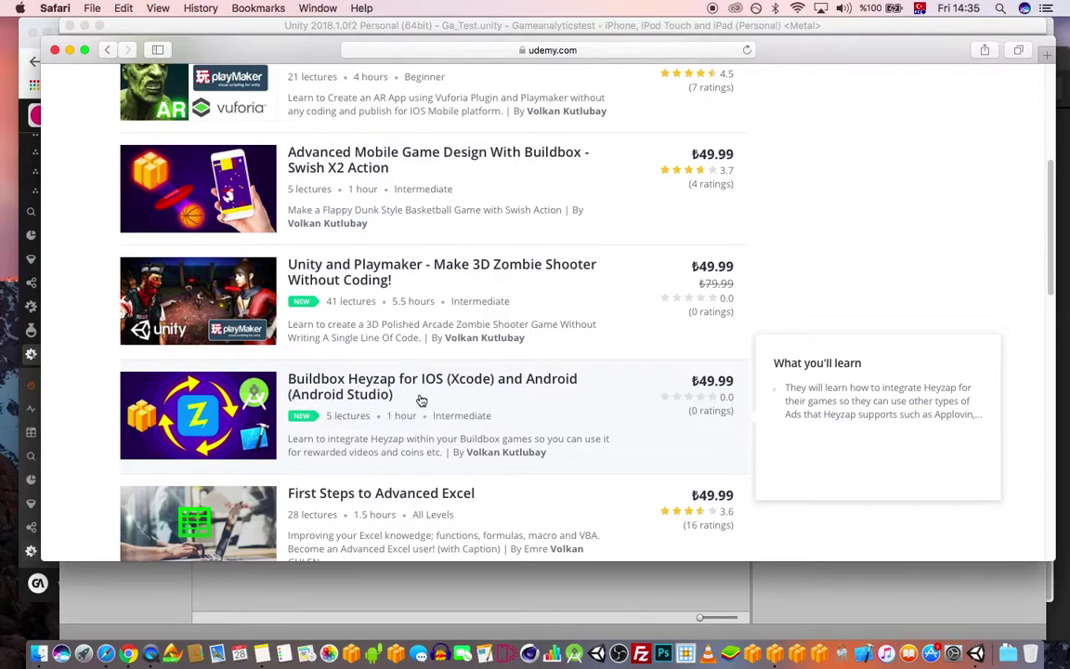
left_click_drag(773, 53, 768, 52)
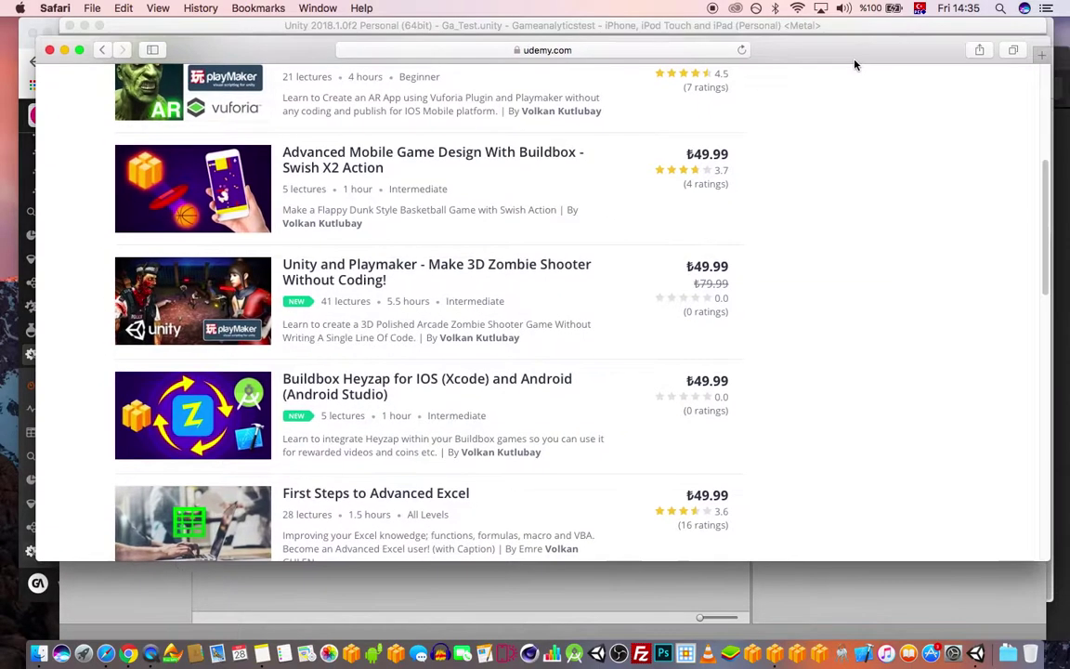
scroll(457, 377, "down", 3)
scroll(540, 344, "up", 6)
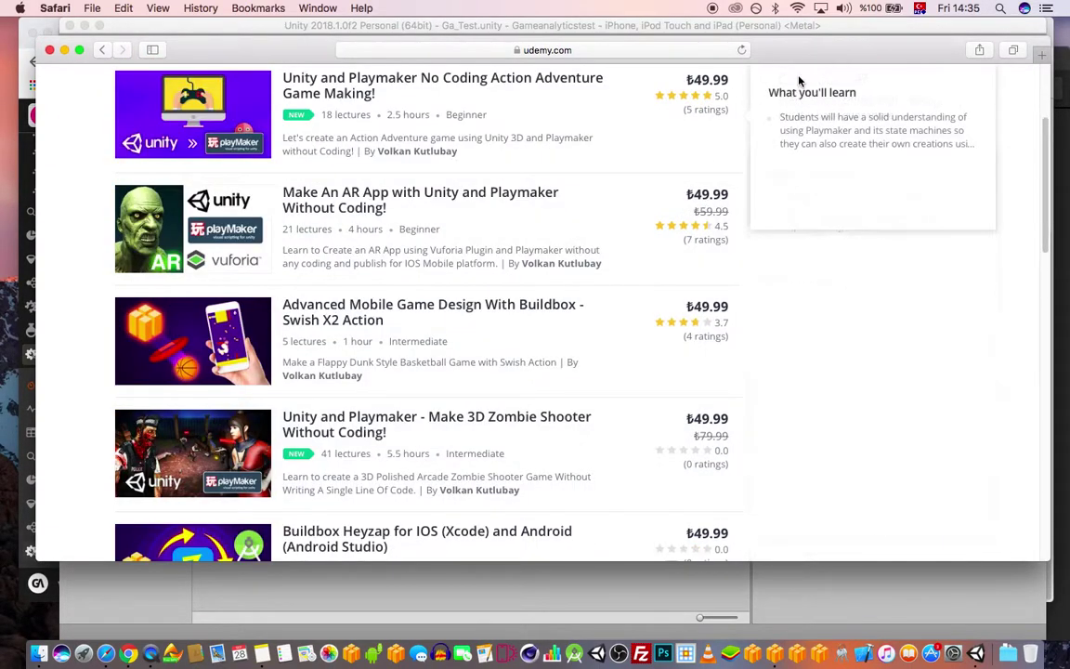
left_click(840, 30)
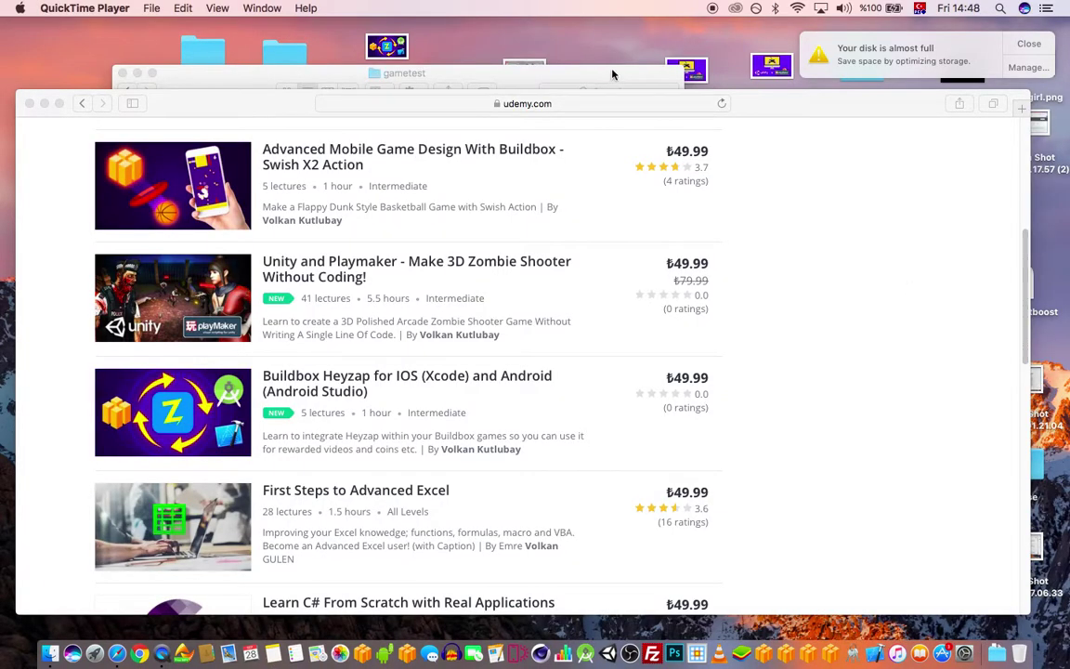
- Open Unity-iPhone.xcodeproj from the exported gametest folder in Xcode
left_click(553, 73)
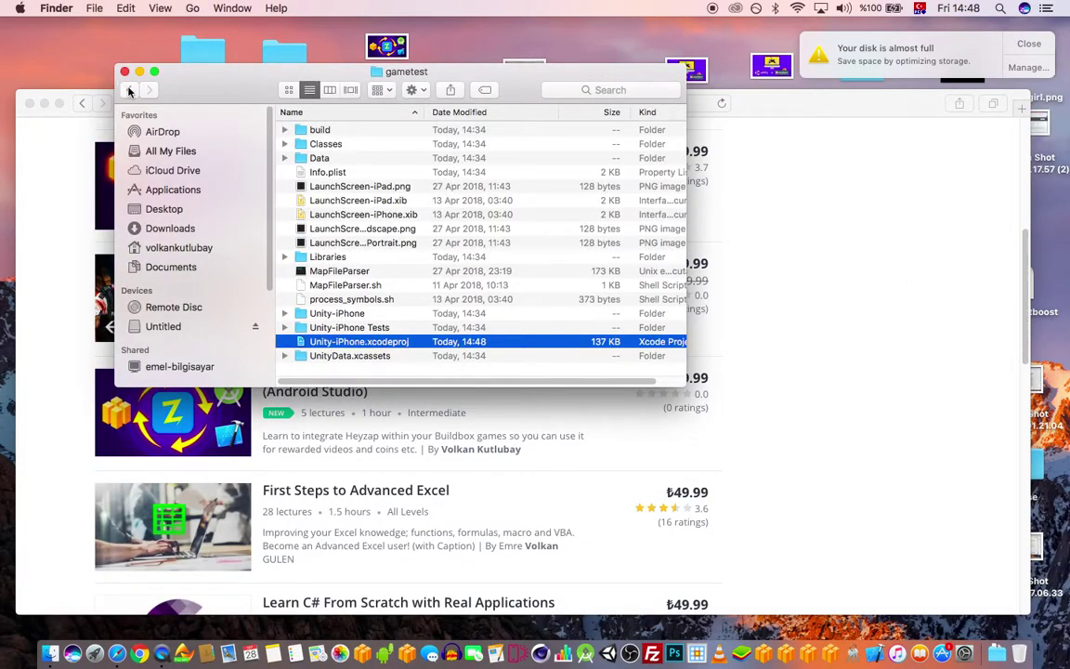
left_click(129, 90)
double_click(338, 132)
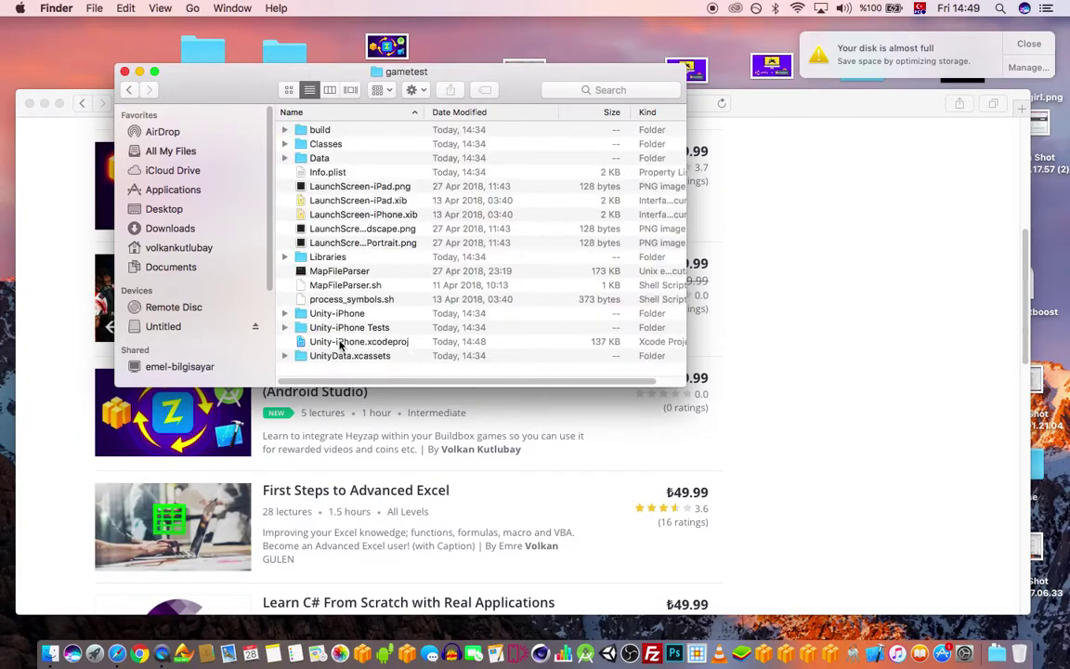
double_click(352, 344)
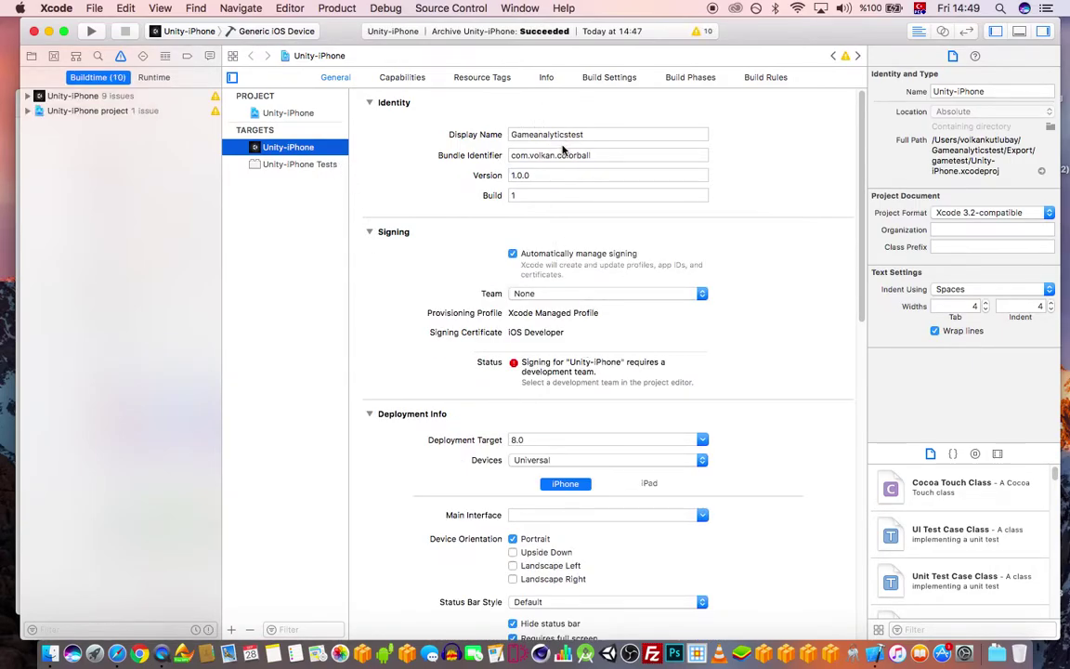
- Choose the developer's own team under Signing, then review the single reported issue
left_click(559, 293)
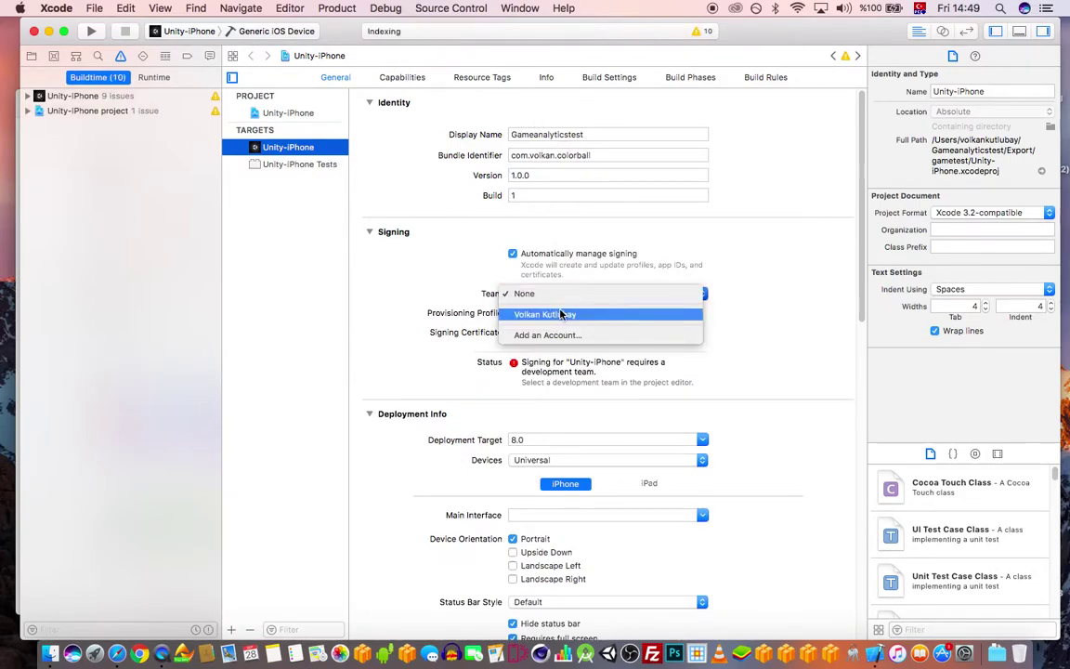
left_click(565, 313)
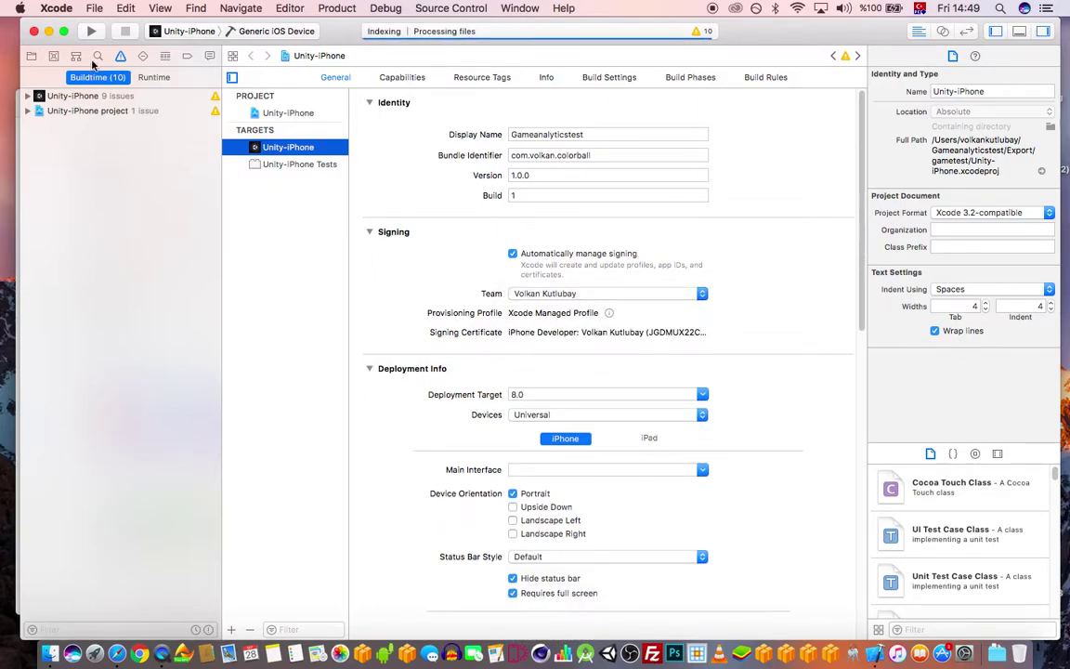
left_click(73, 97)
left_click(73, 111)
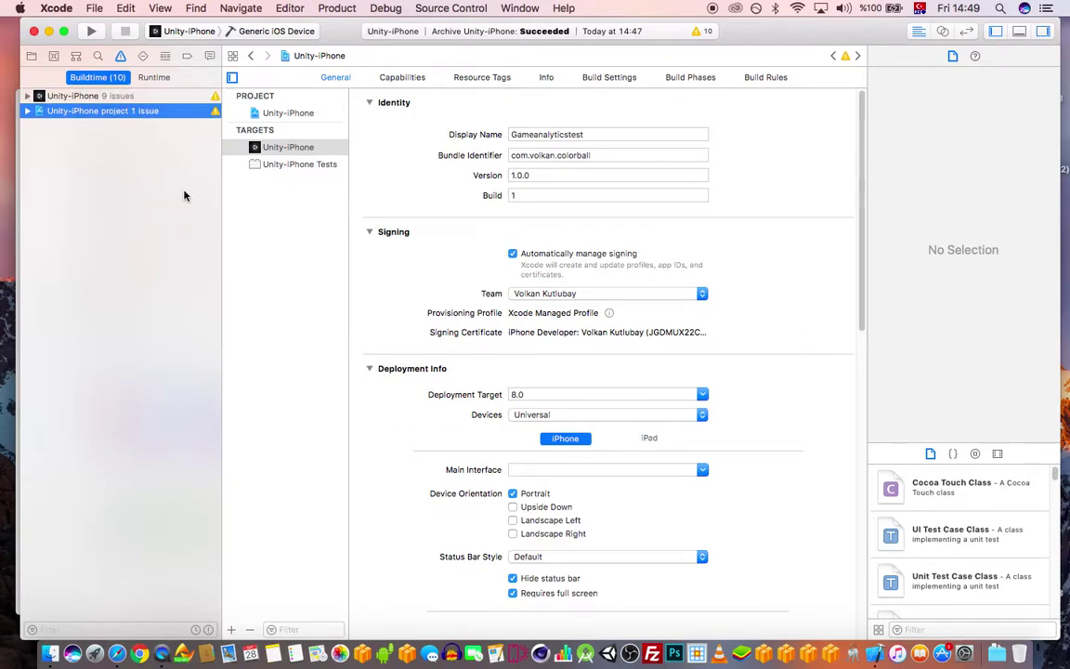
scroll(732, 368, "down", 5)
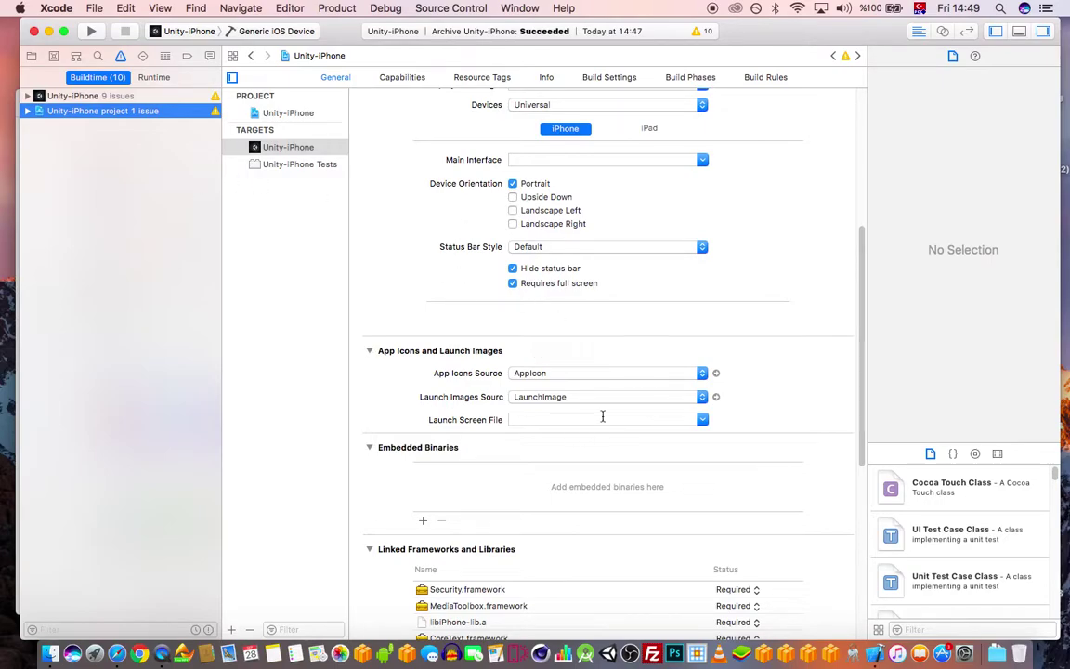
scroll(603, 408, "down", 7)
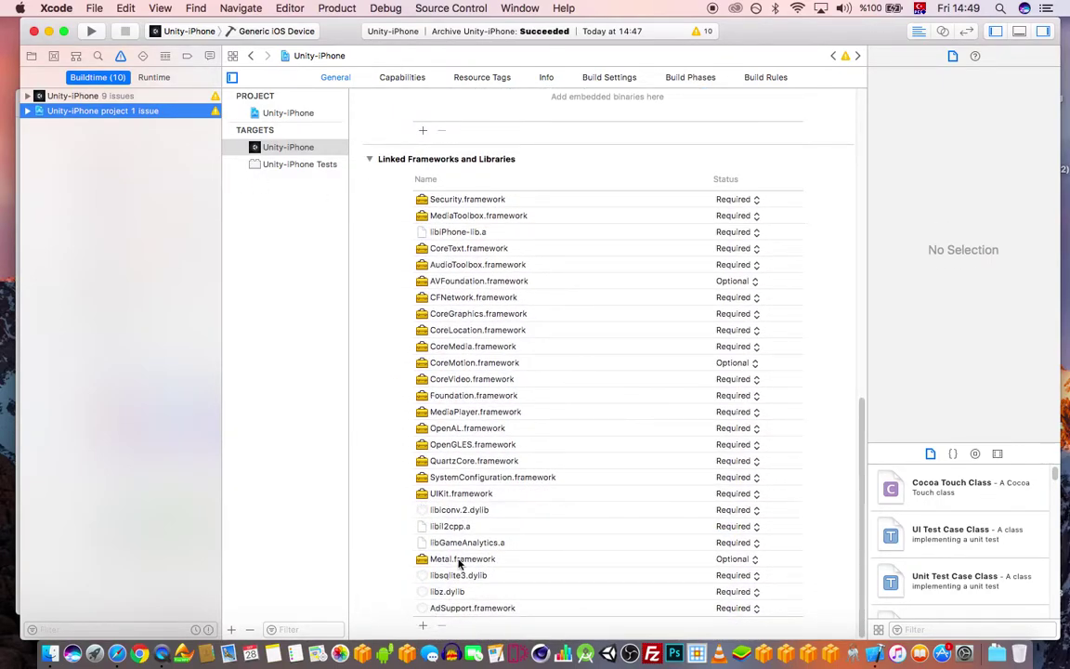
- Dismiss the frameworks chooser, browse the build issues, and switch to the Project navigator
left_click(422, 624)
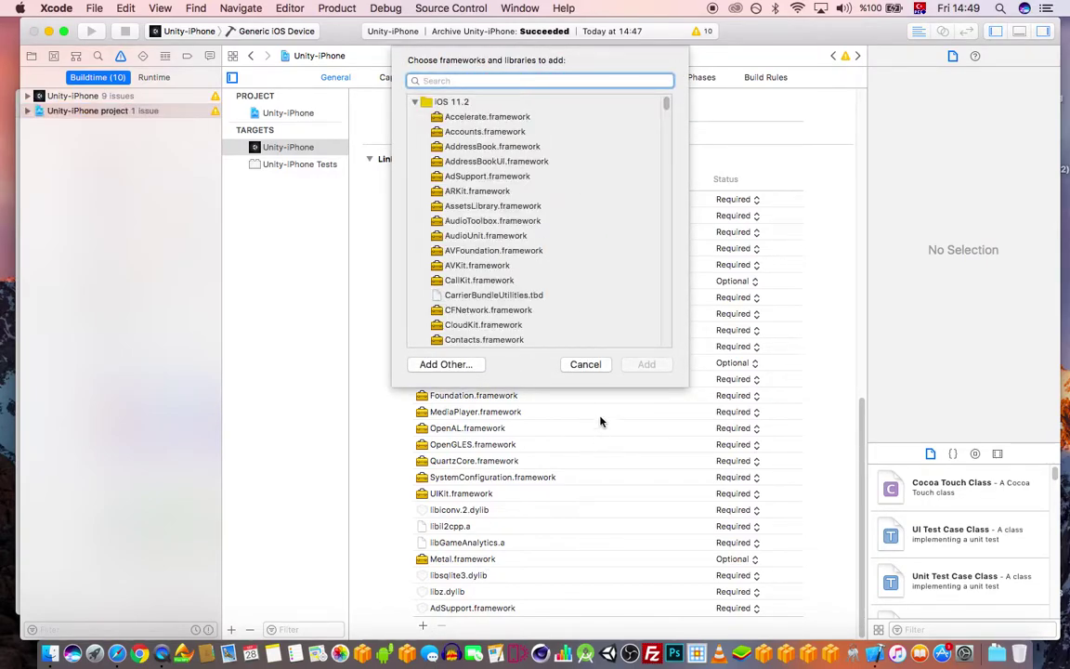
left_click(585, 364)
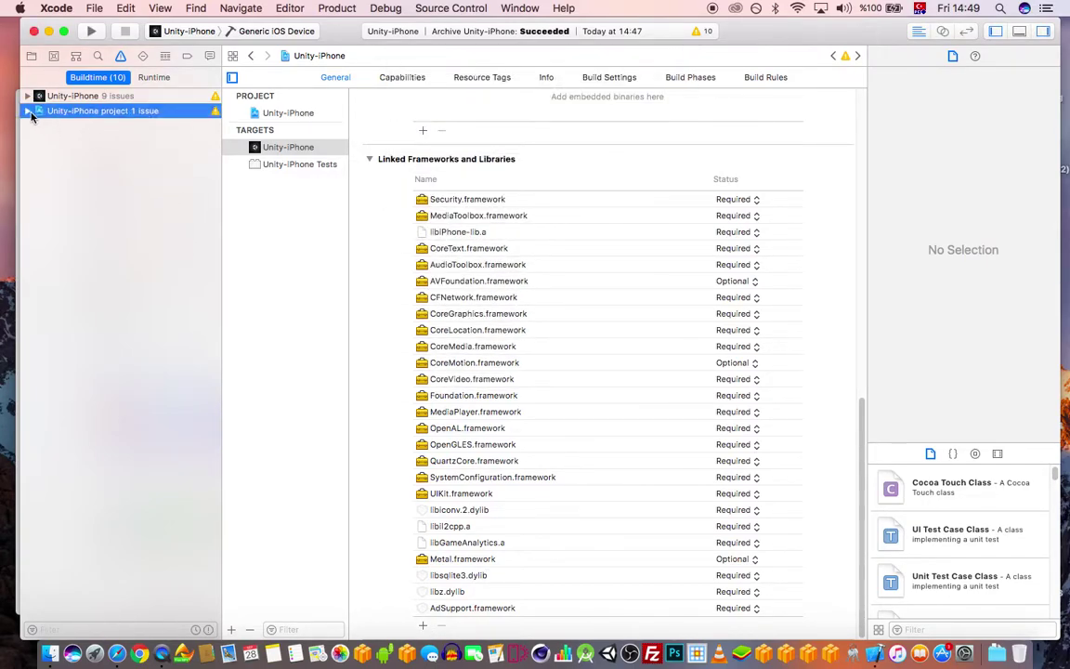
left_click(29, 110)
left_click(29, 110)
left_click(28, 96)
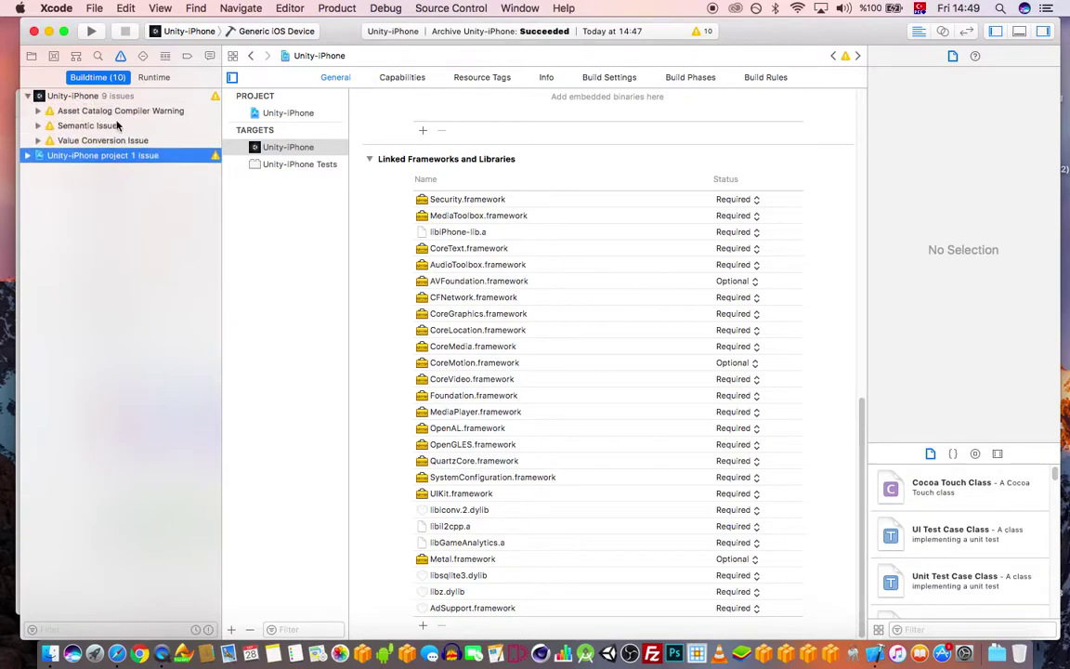
left_click(28, 95)
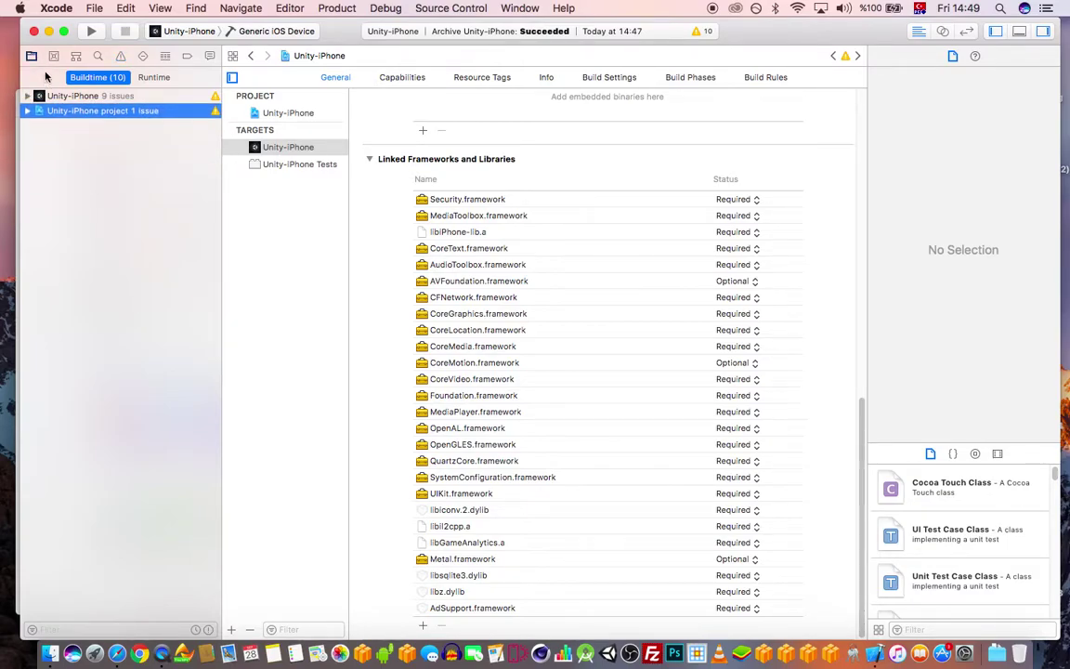
left_click(34, 57)
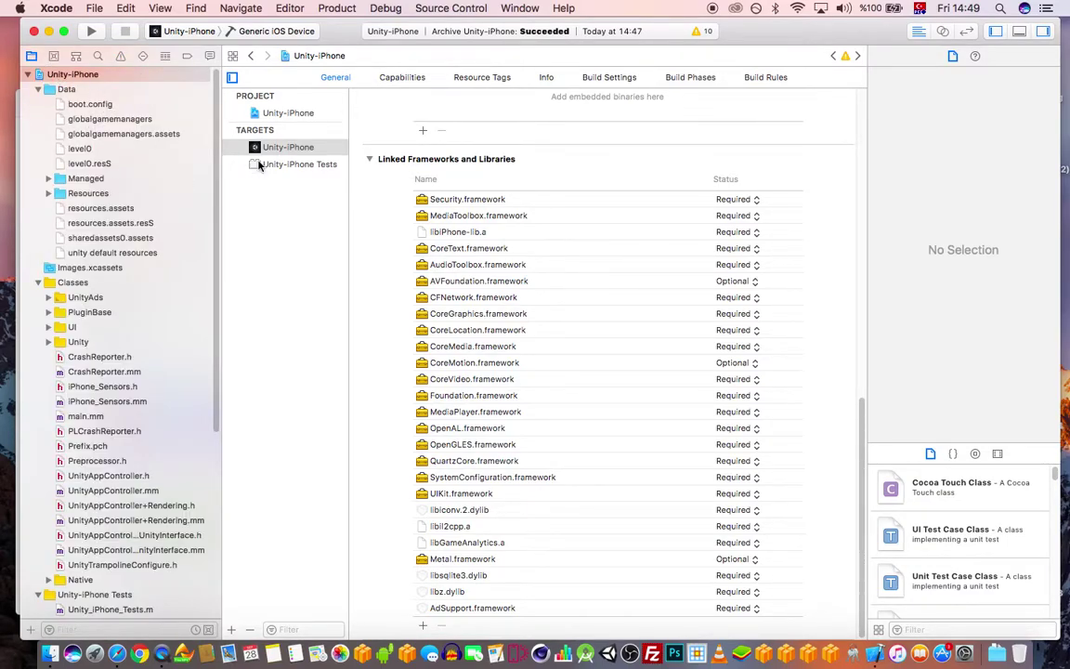
- Confirm the existing signing team and open the Unity-iPhone target's Build Settings
scroll(642, 238, "up", 15)
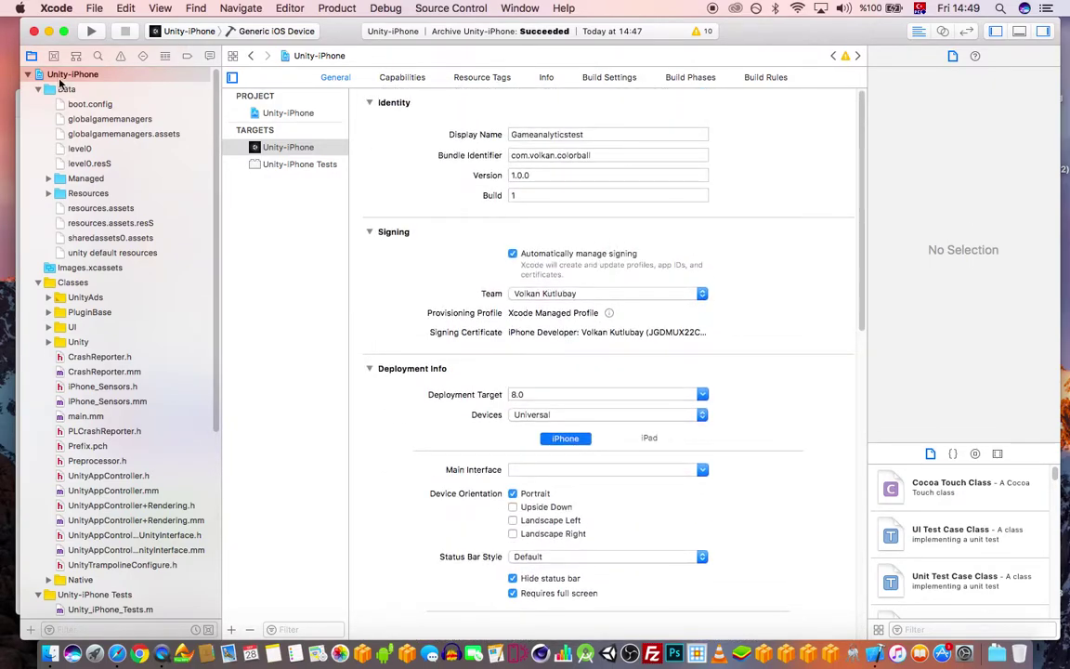
scroll(150, 299, "down", 10)
scroll(130, 255, "up", 10)
left_click(577, 297)
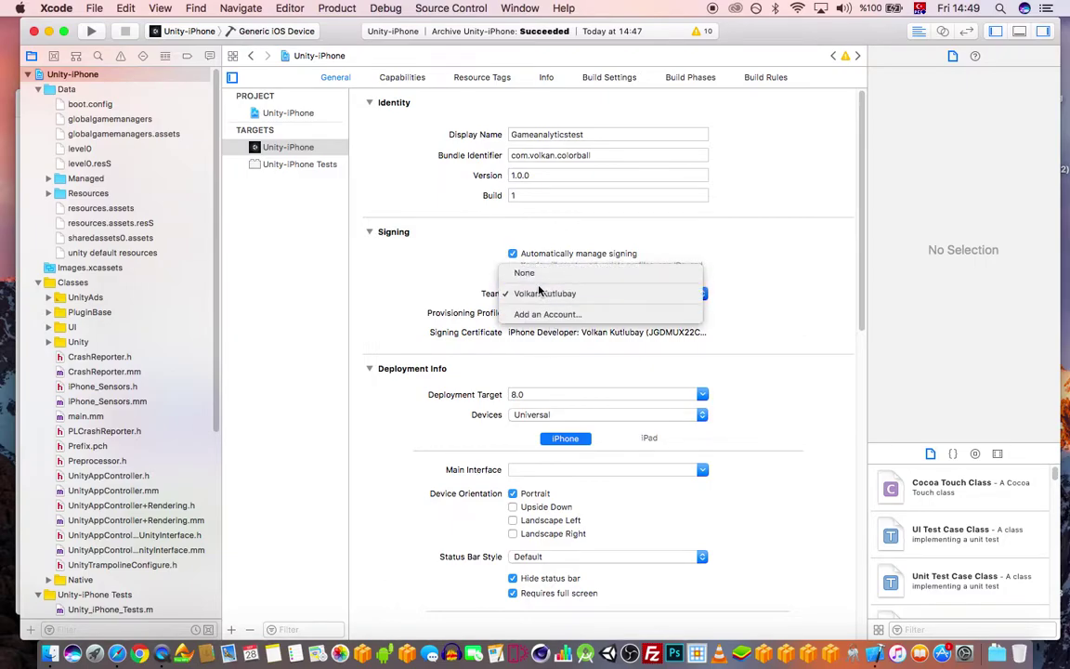
left_click(578, 298)
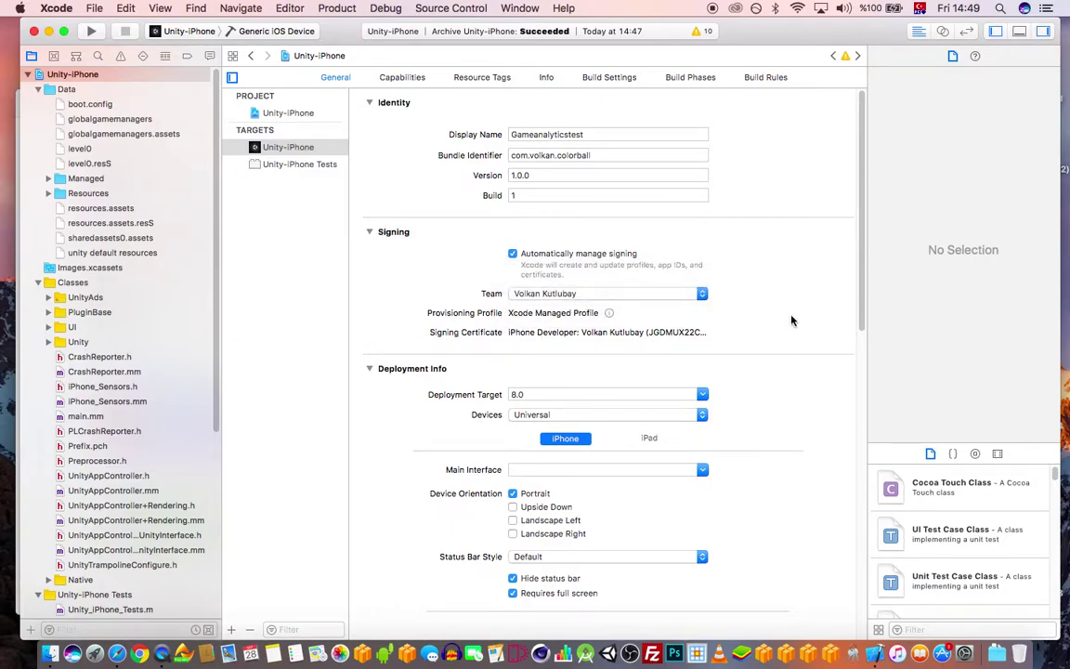
scroll(789, 320, "down", 15)
scroll(697, 138, "up", 15)
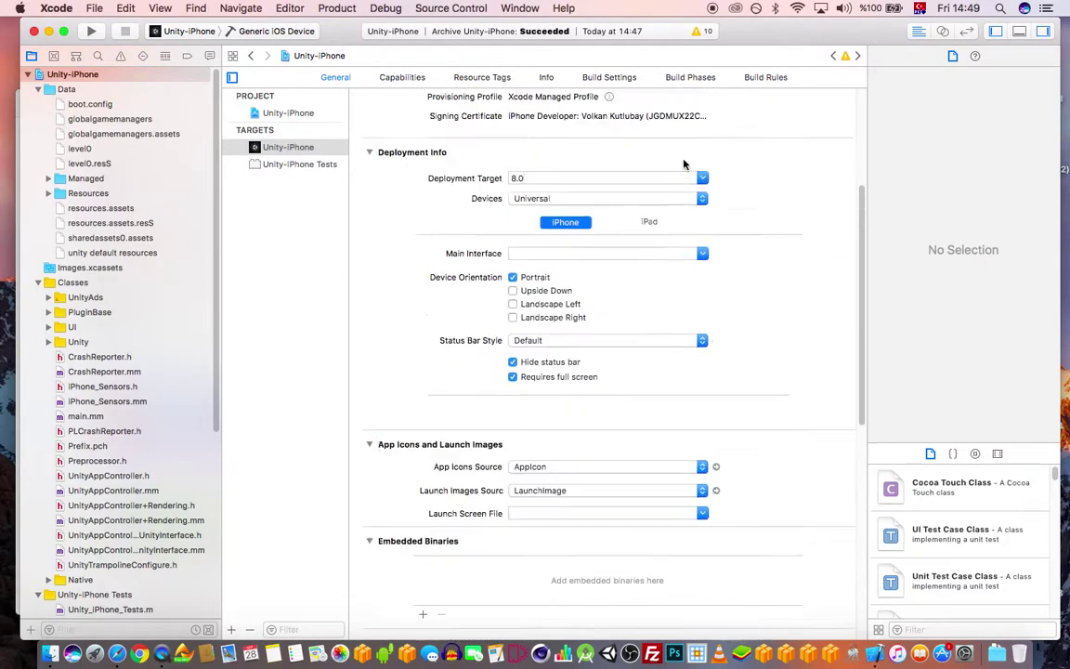
left_click(604, 80)
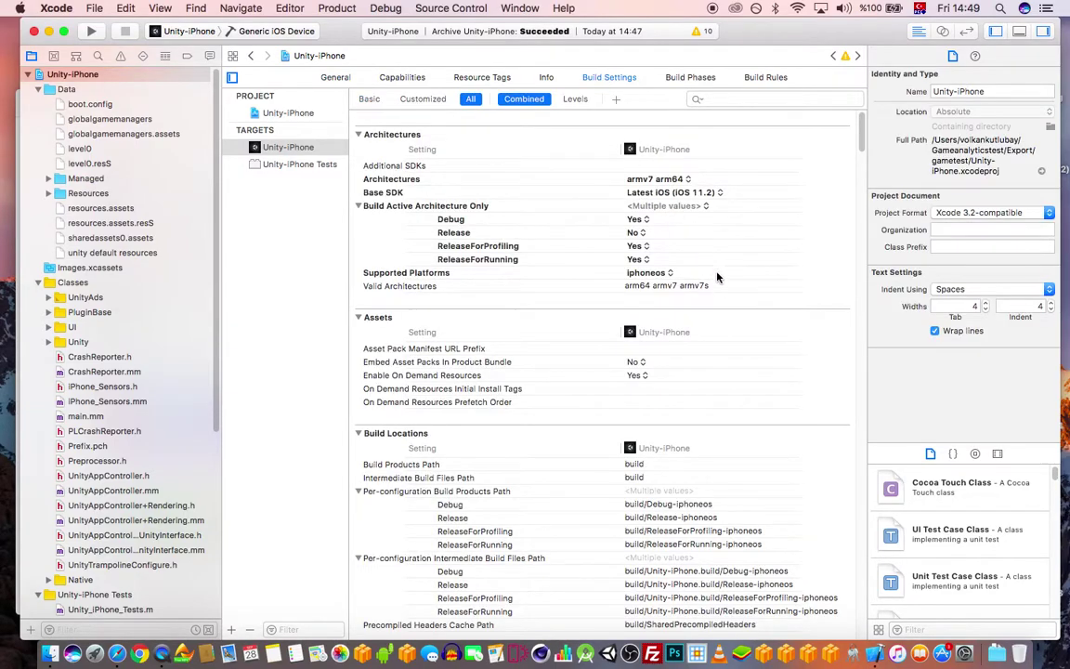
- Set Enable Bitcode to No under Build Options
scroll(736, 232, "down", 5)
scroll(737, 235, "down", 5)
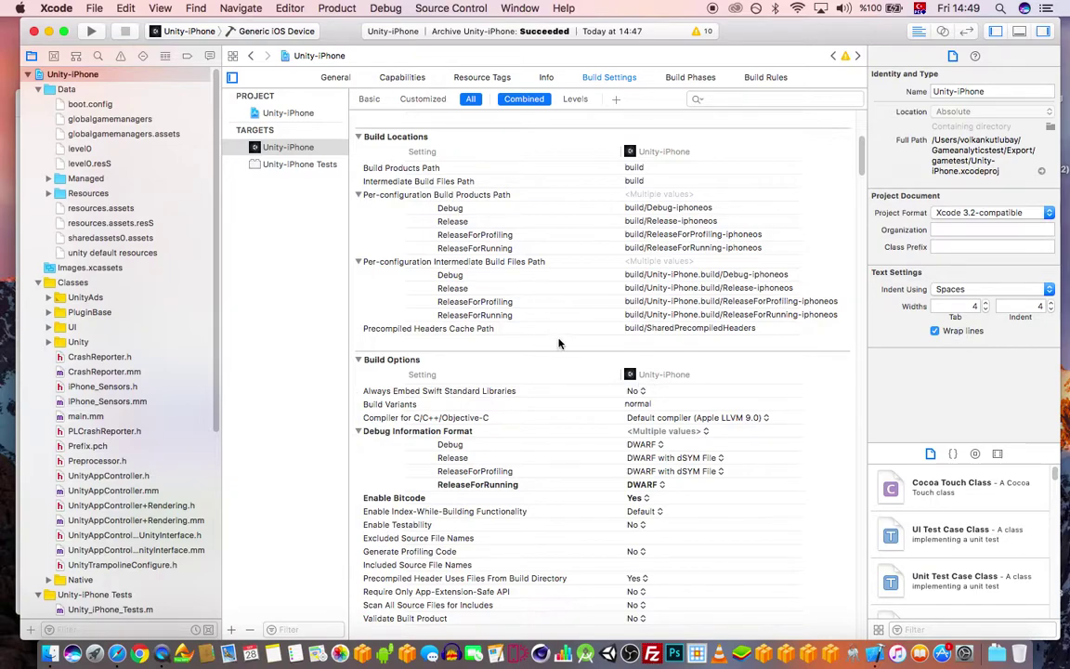
scroll(558, 343, "down", 1)
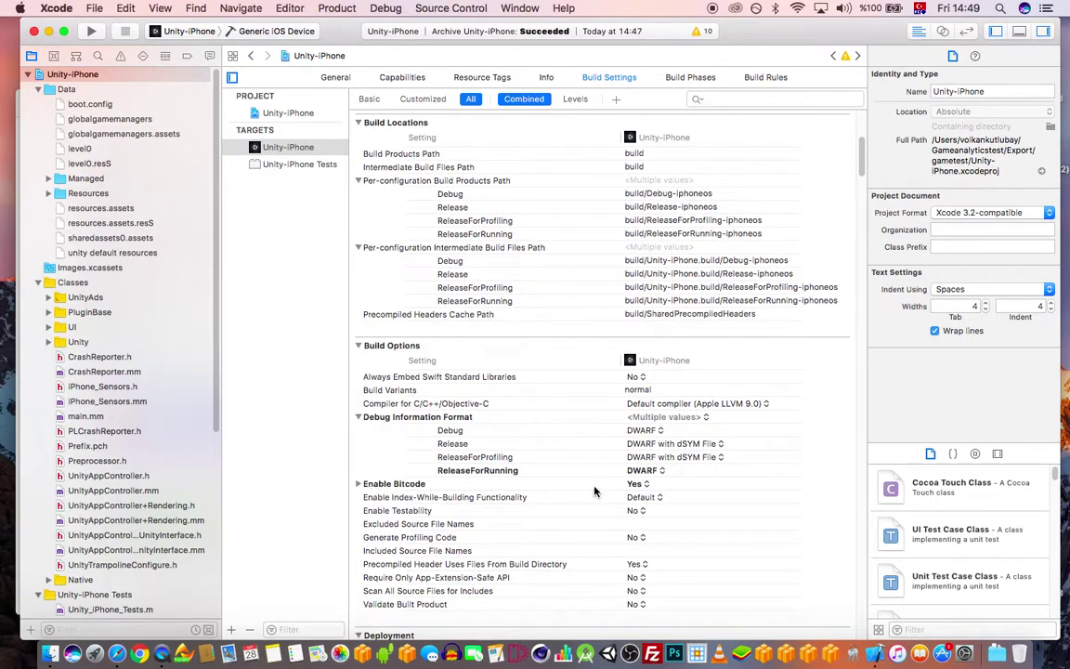
left_click(639, 484)
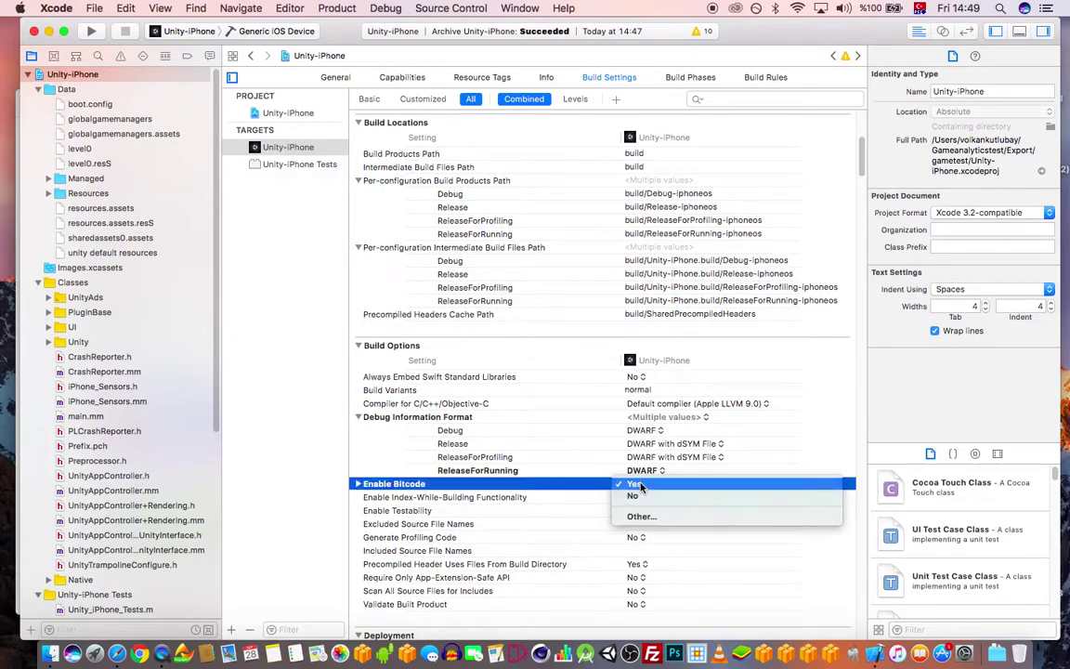
left_click(635, 496)
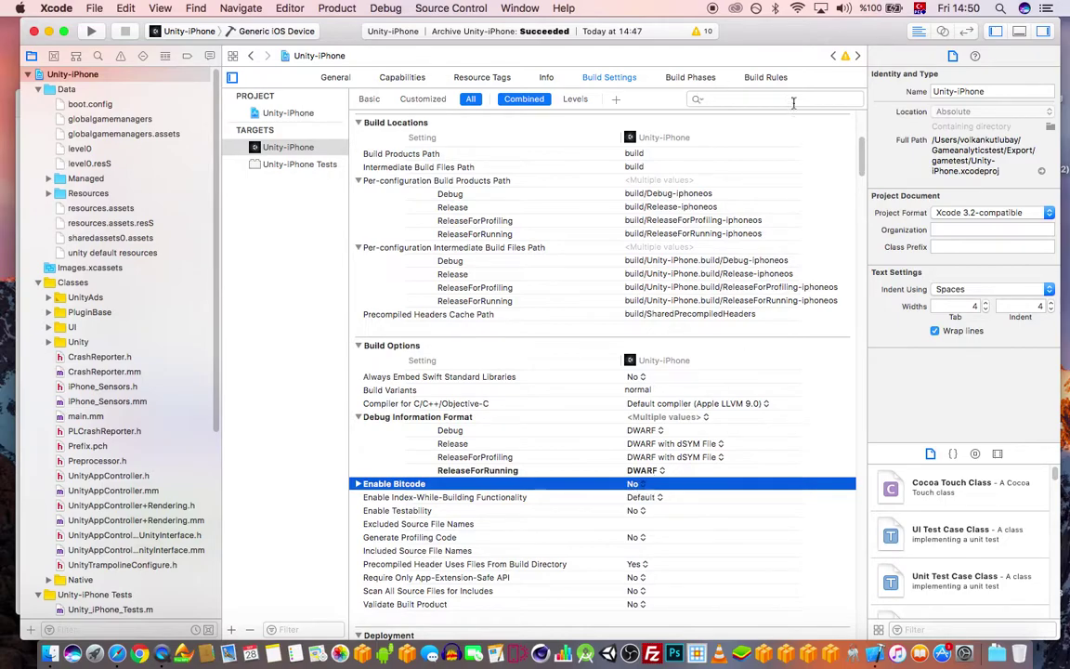
- Filter the settings for bitcode to verify the change, then clear the filter and recheck it
left_click(761, 103)
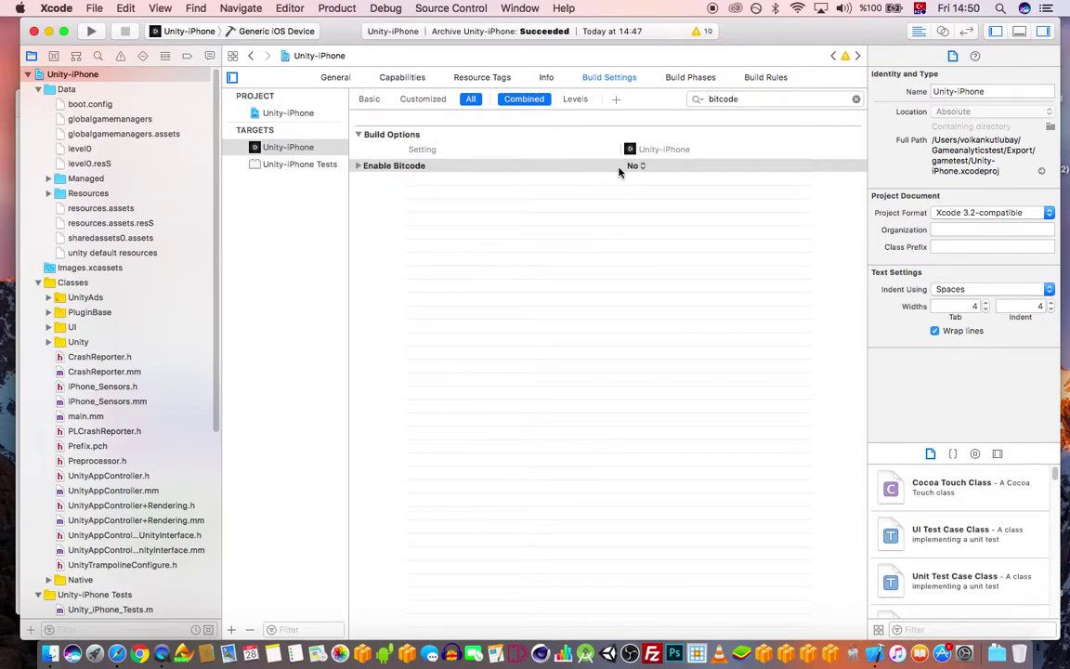
left_click(855, 98)
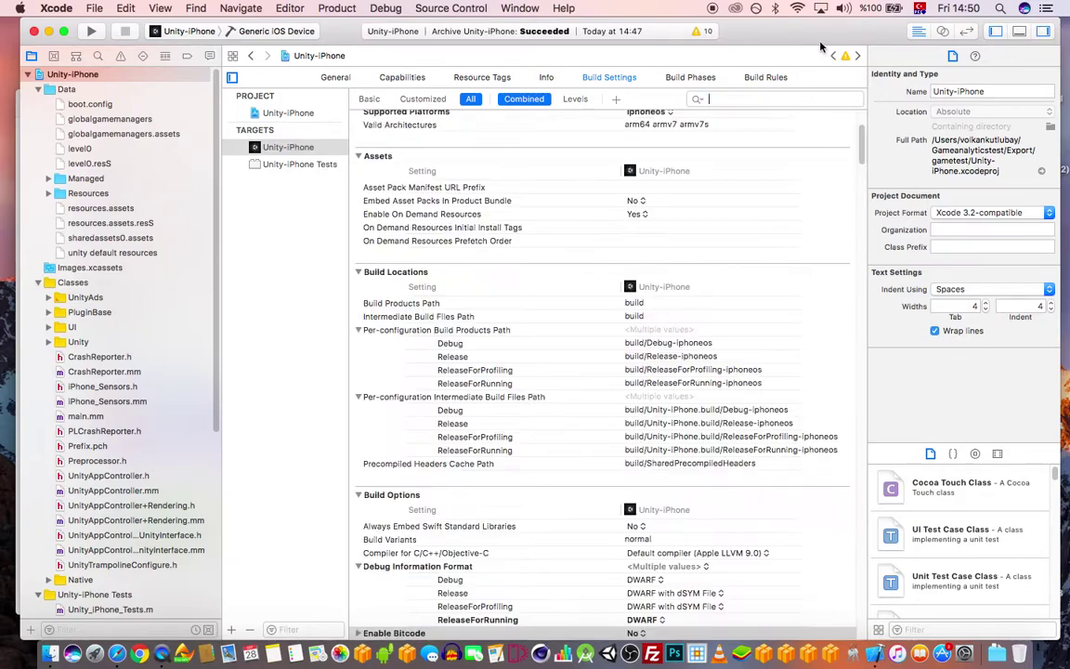
left_click(334, 78)
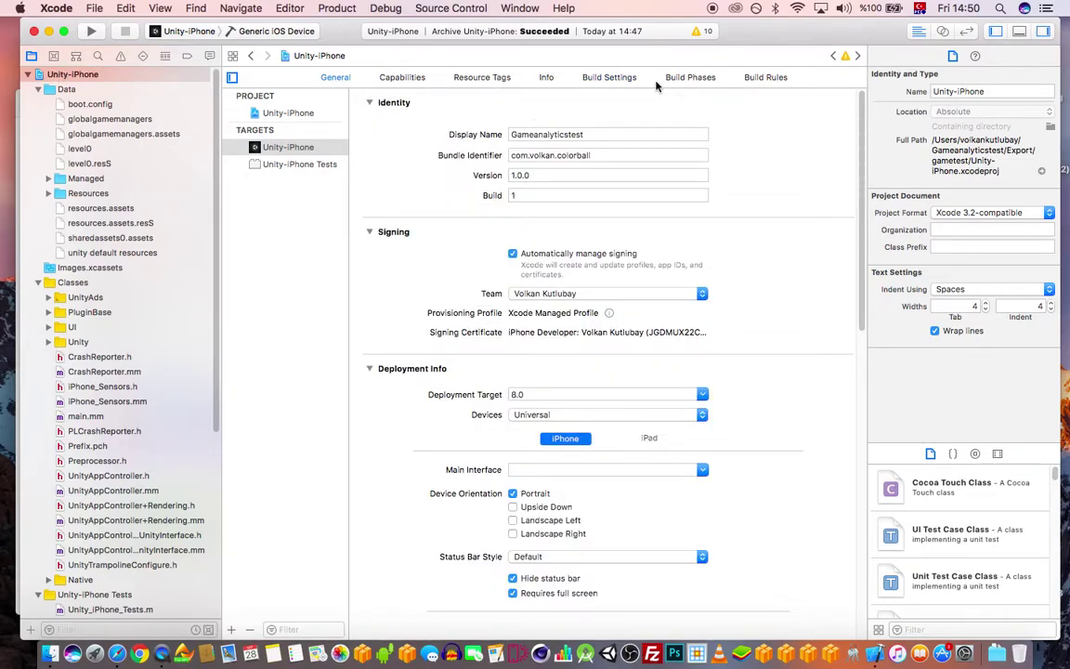
left_click(609, 78)
scroll(669, 186, "down", 5)
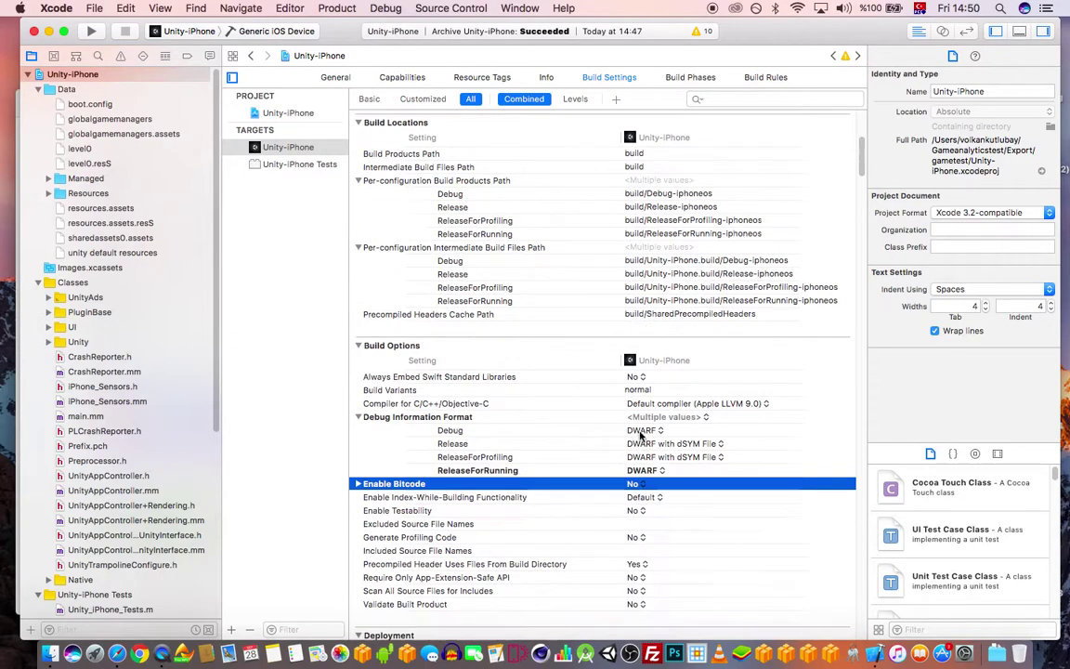
scroll(607, 218, "up", 10)
scroll(640, 353, "down", 3)
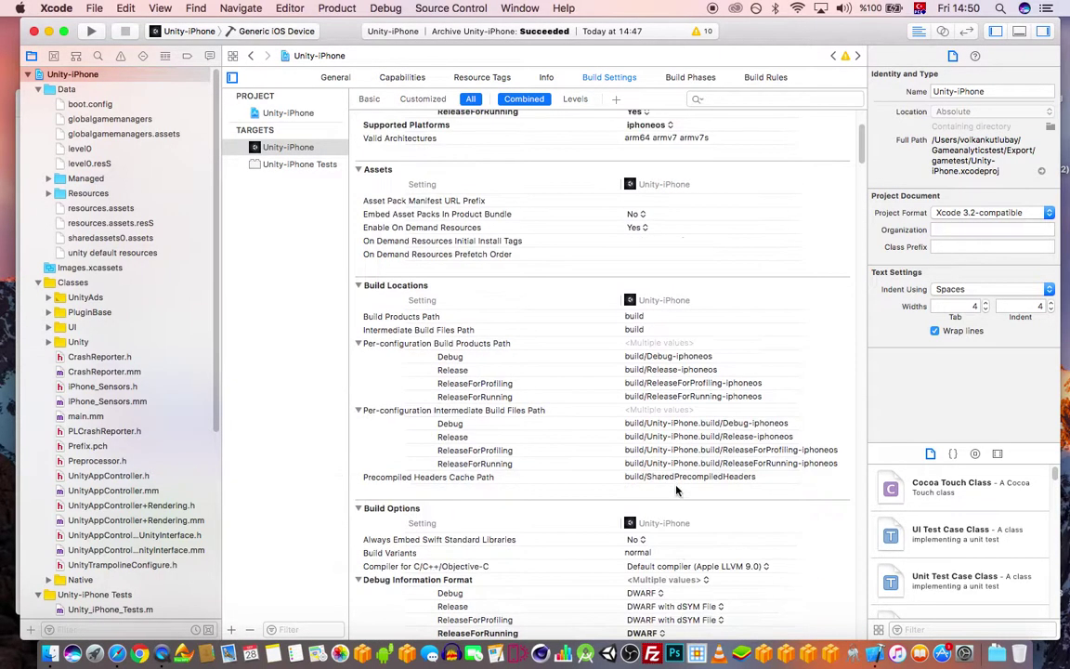
scroll(673, 500, "down", 3)
left_click(676, 504)
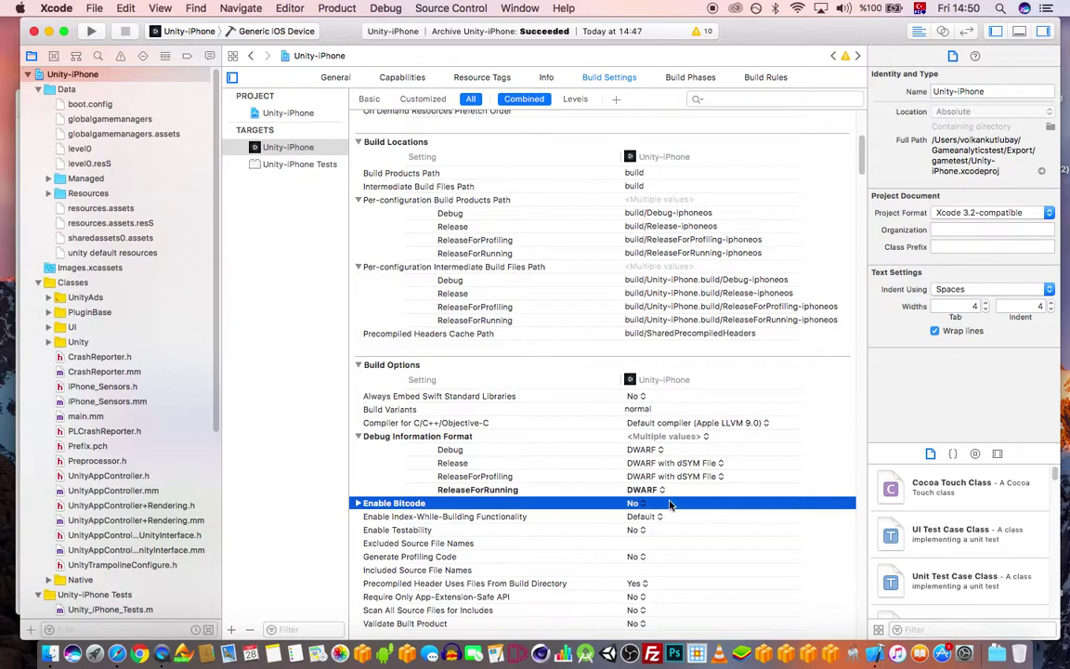
scroll(662, 259, "up", 6)
left_click_drag(814, 33, 823, 34)
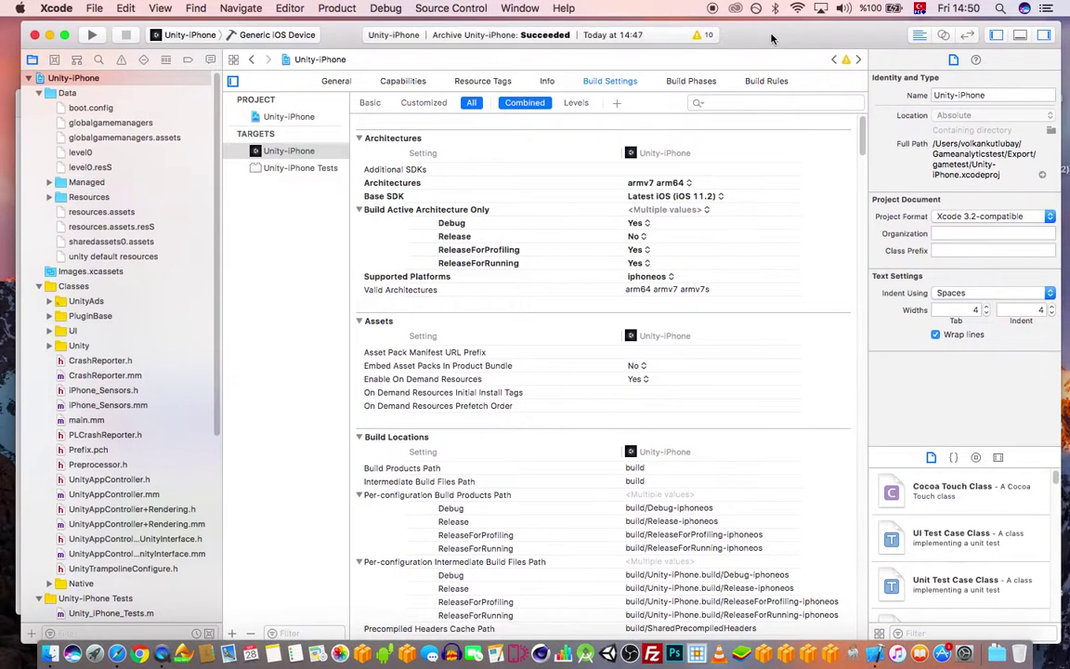
left_click_drag(713, 41, 712, 41)
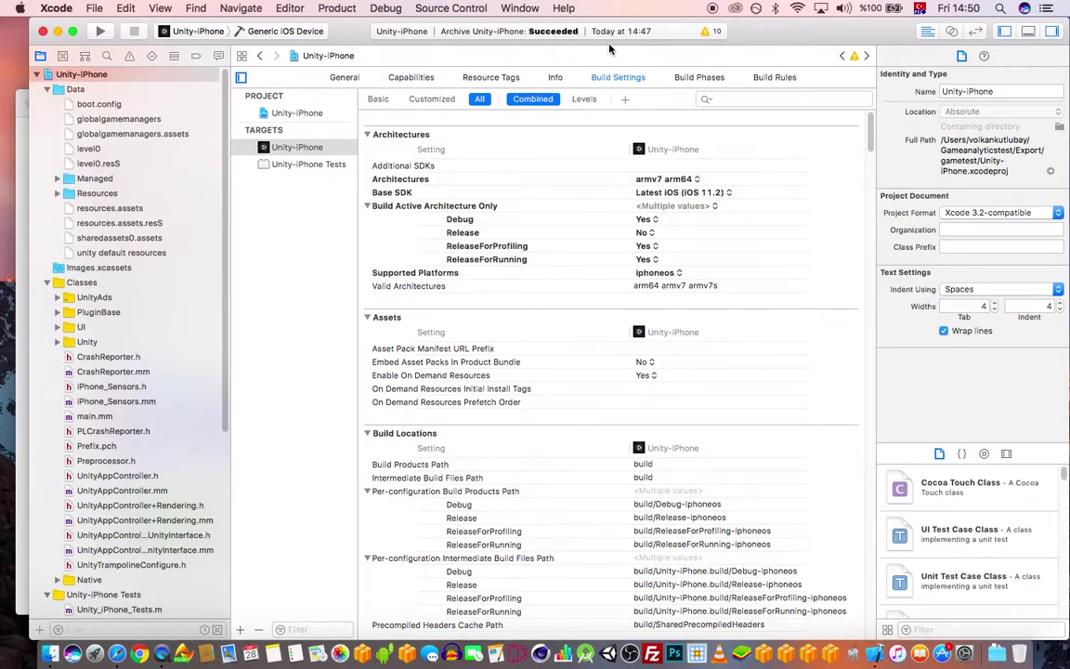
left_click_drag(810, 38, 807, 37)
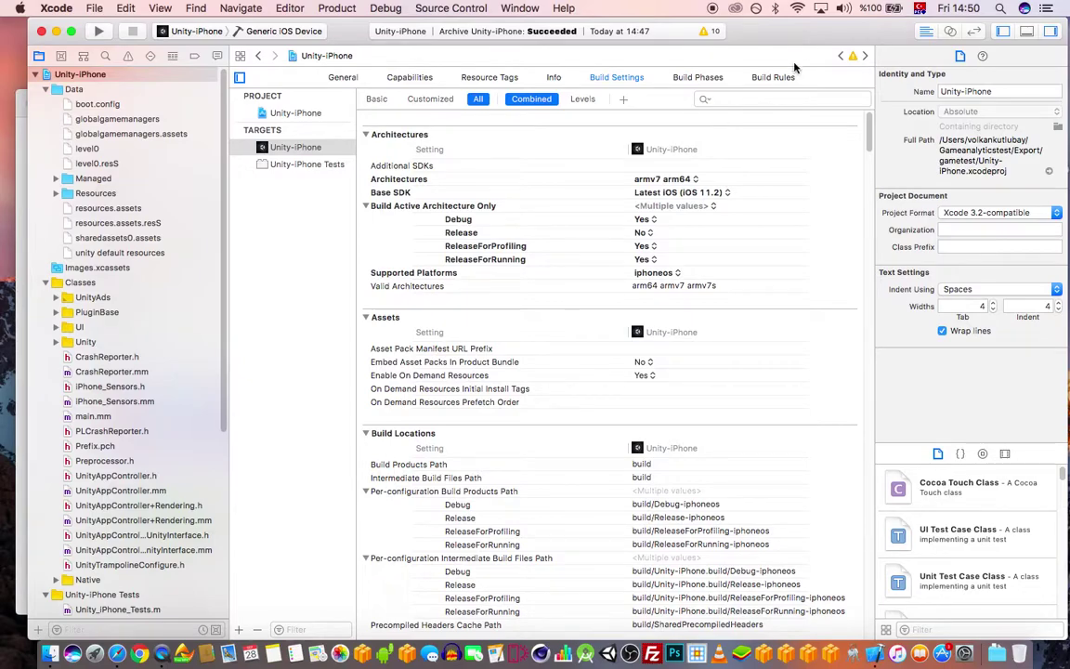
- Collapse the Data, Classes, Unity-iPhone Tests and Libraries groups in the file tree
left_click(44, 89)
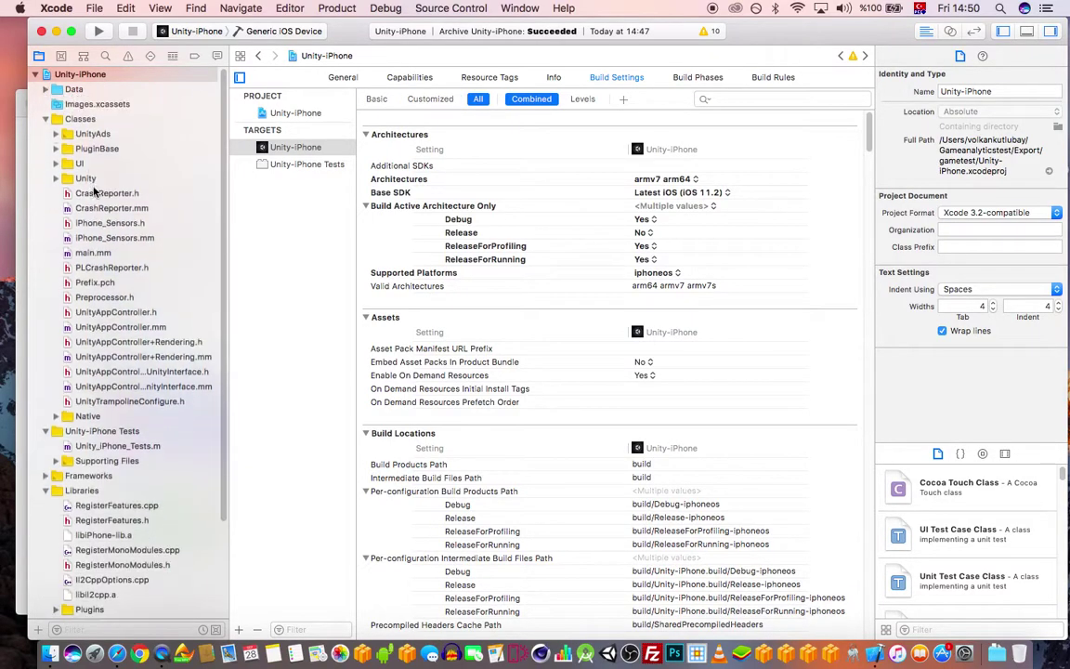
left_click(44, 119)
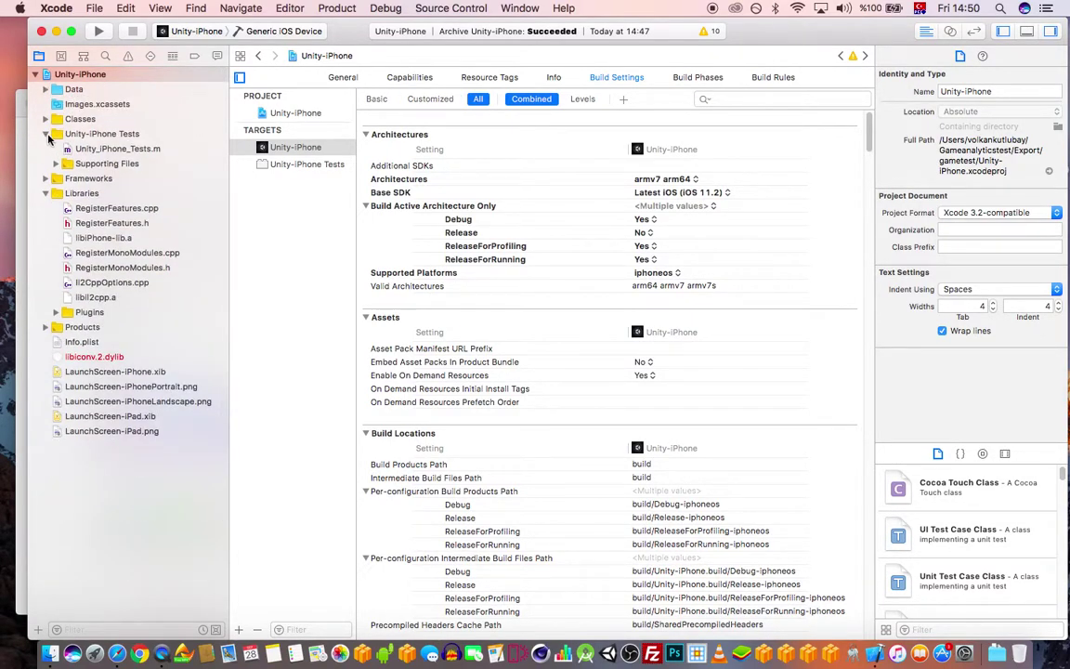
left_click(45, 134)
left_click(45, 164)
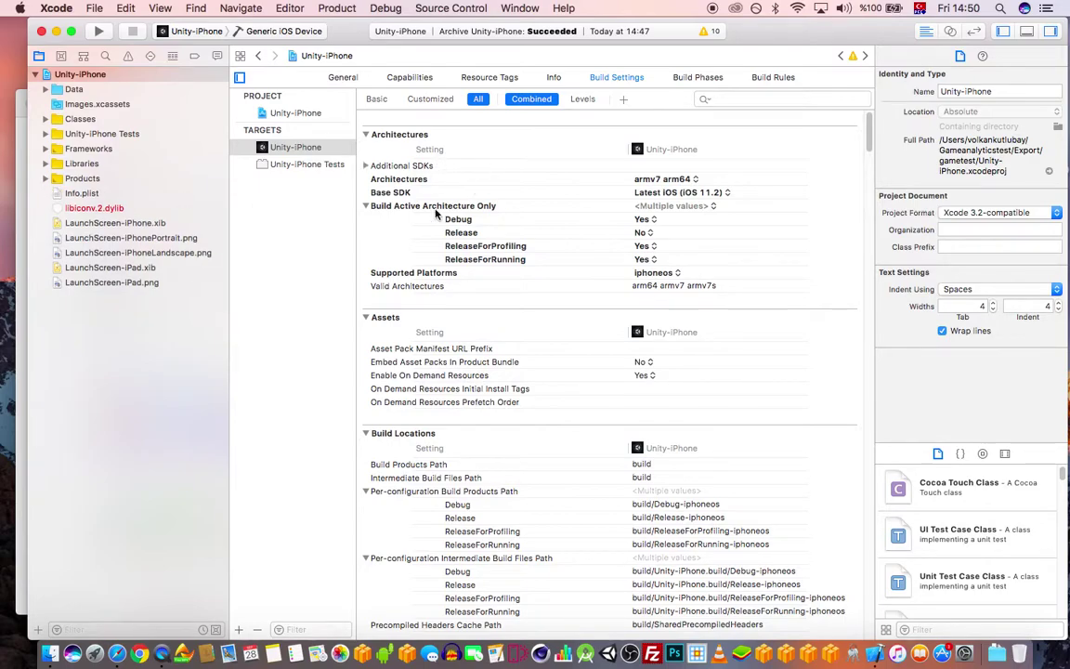
scroll(620, 266, "down", 3)
- Review the General tab, then return to the Unity-iPhone target's Build Settings
left_click(341, 77)
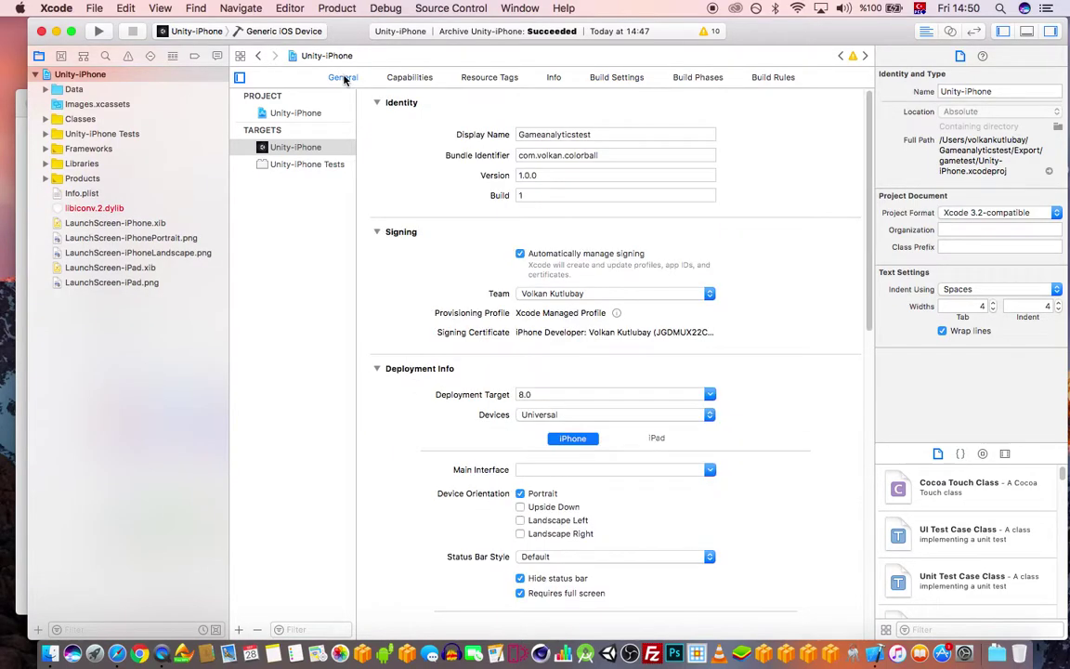
scroll(640, 432, "down", 10)
scroll(500, 616, "down", 4)
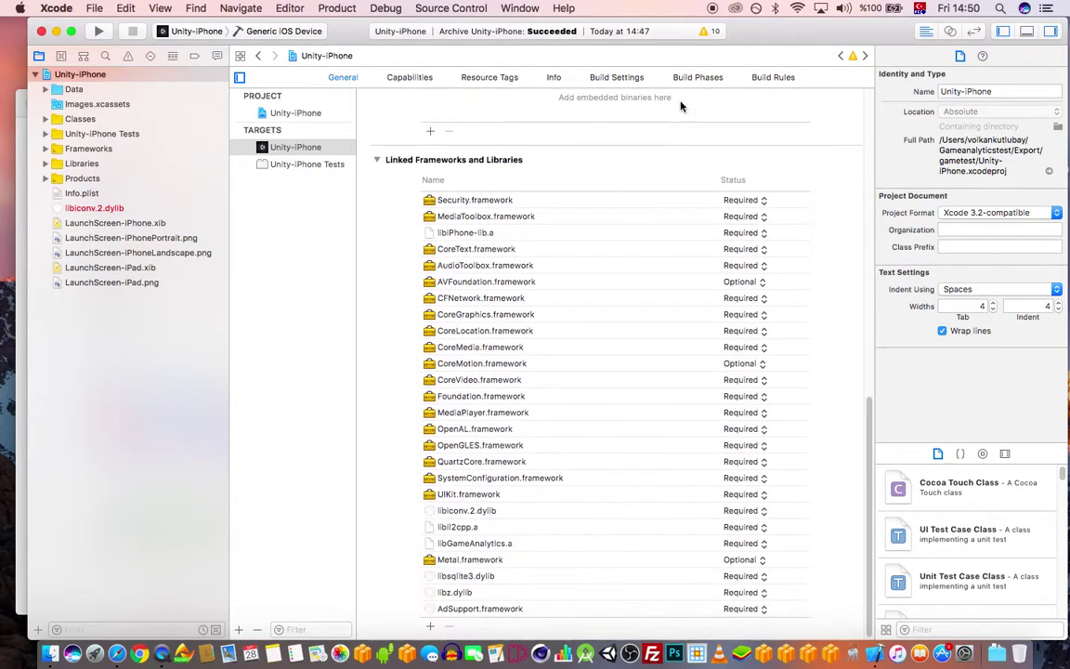
left_click_drag(771, 37, 787, 37)
scroll(685, 268, "up", 10)
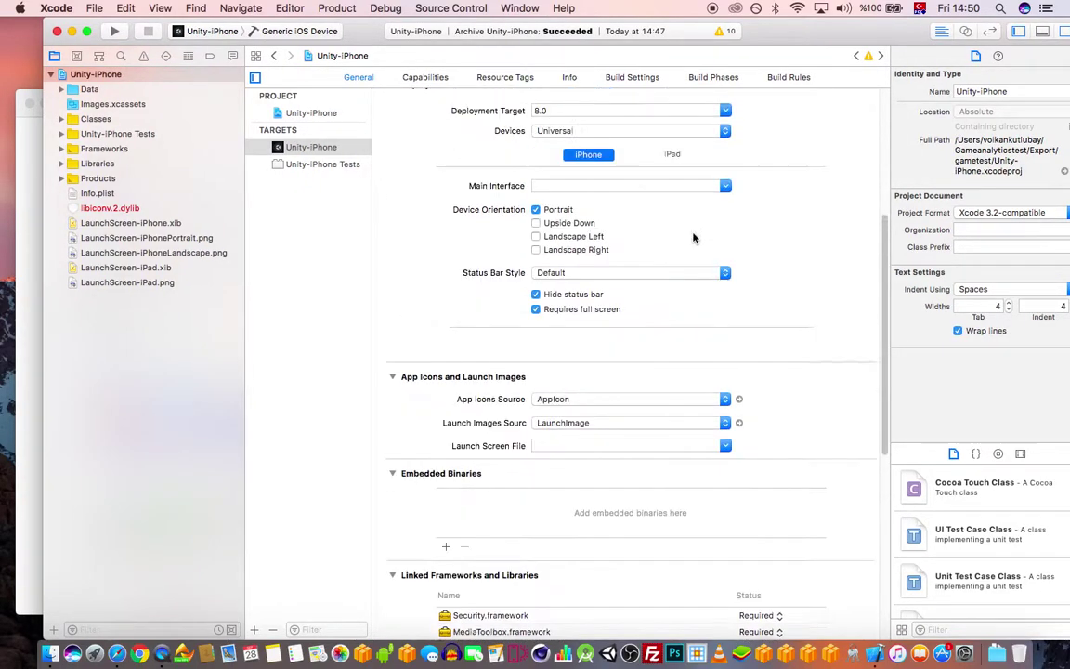
left_click(648, 80)
scroll(706, 372, "down", 10)
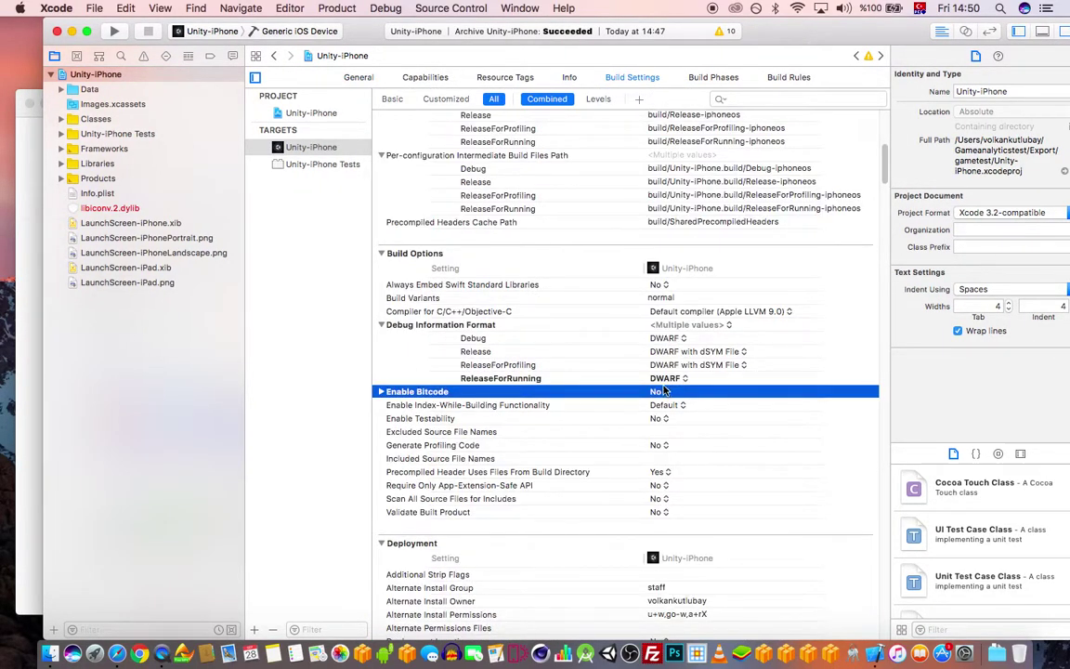
left_click_drag(706, 33, 700, 33)
scroll(711, 164, "up", 10)
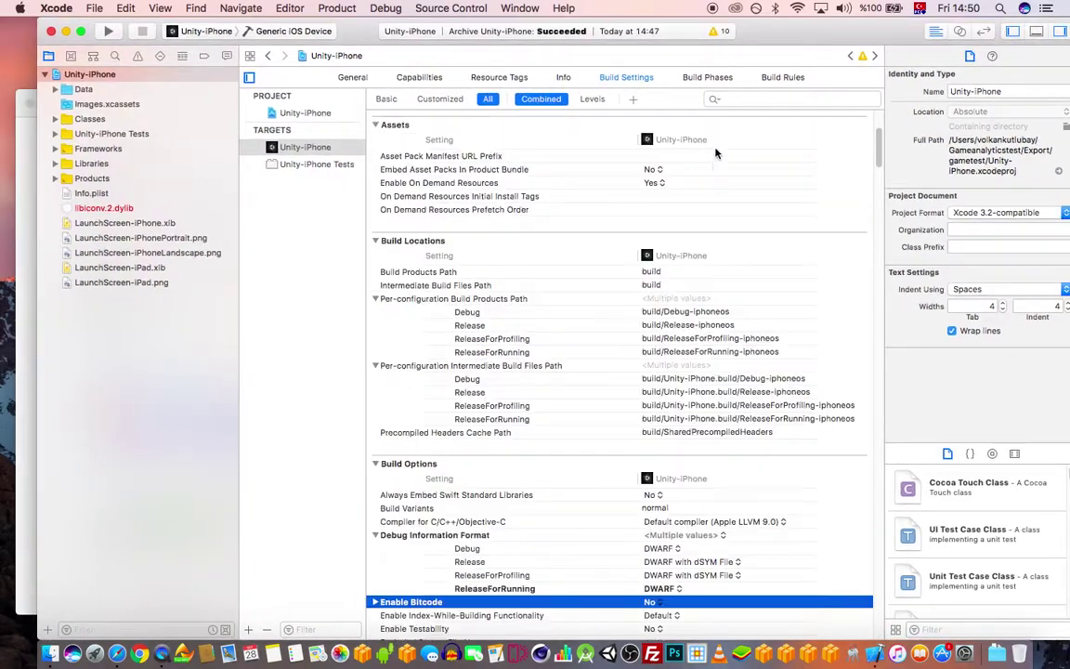
- Archive the Unity-iPhone scheme for a Generic iOS Device from the Product menu
left_click(338, 8)
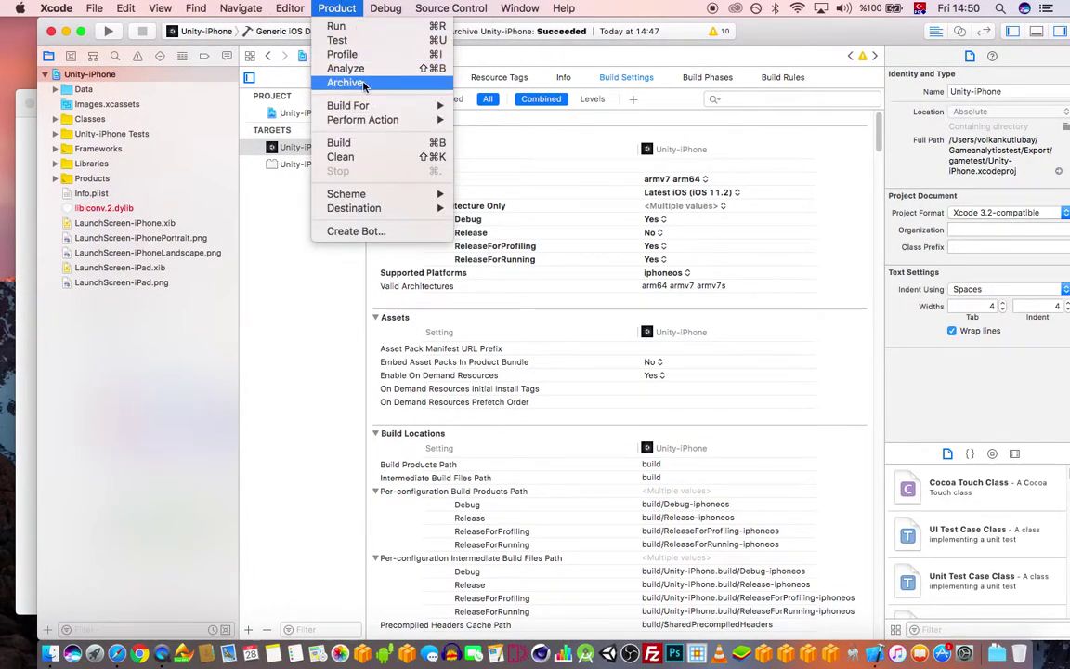
left_click(330, 81)
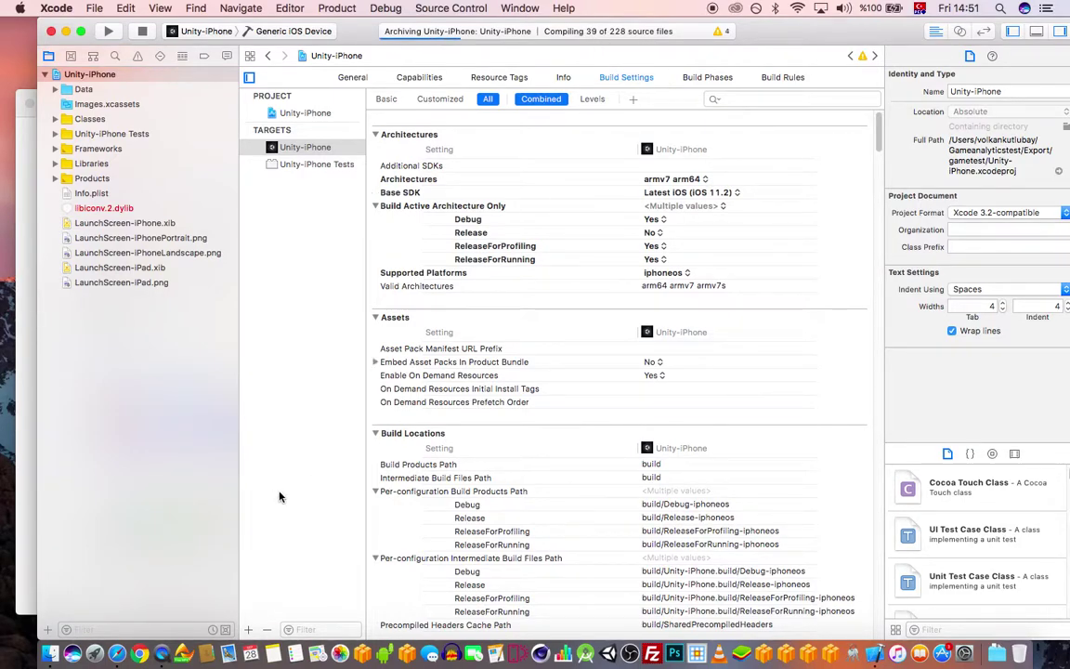
- Bring Safari's Udemy search results for the instructor's courses in front of Xcode
left_click(117, 653)
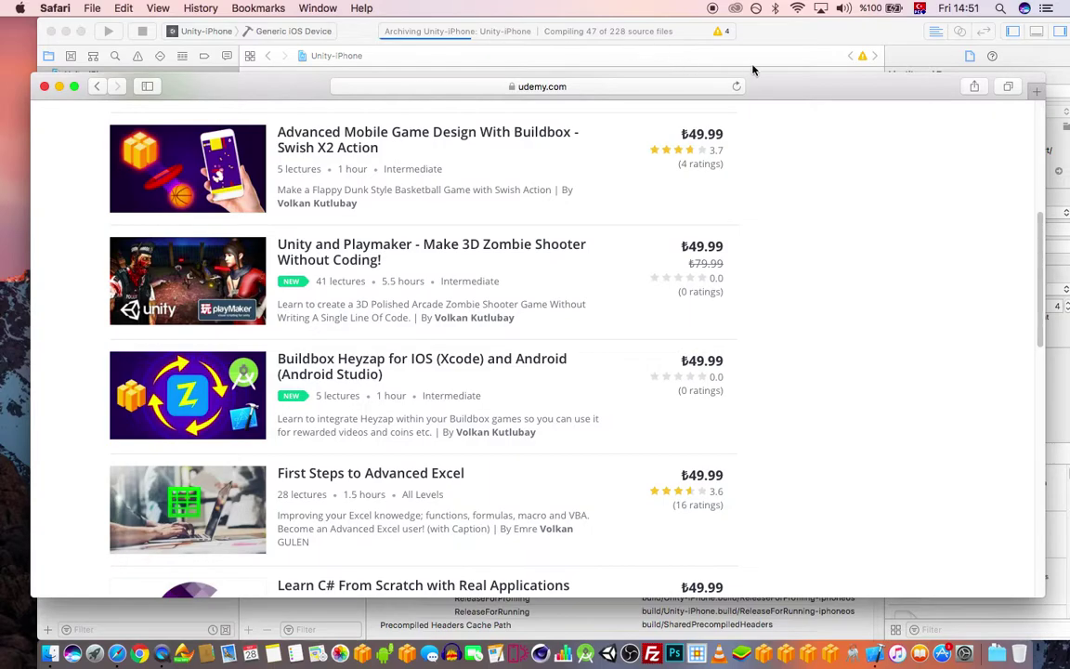
scroll(865, 245, "up", 5)
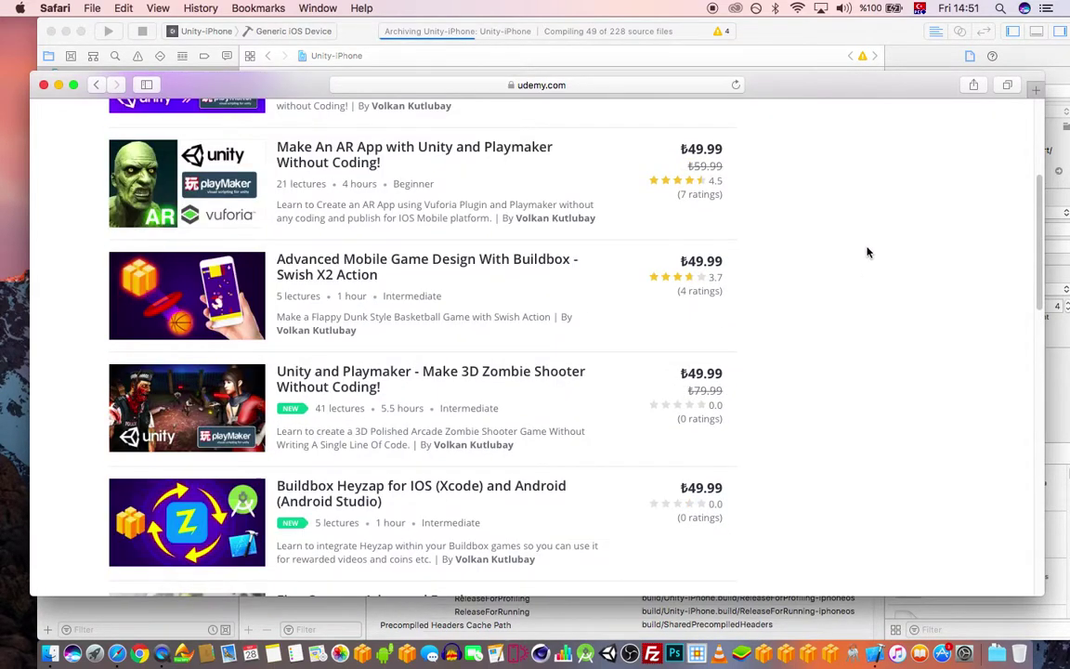
scroll(867, 258, "down", 2)
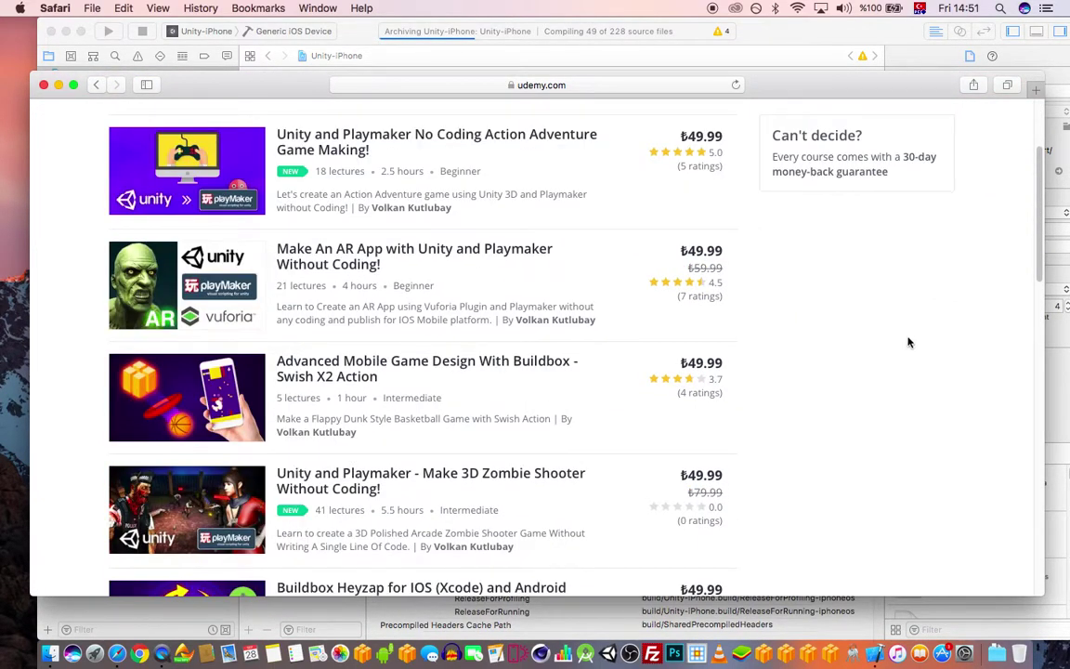
mouse_move(450, 203)
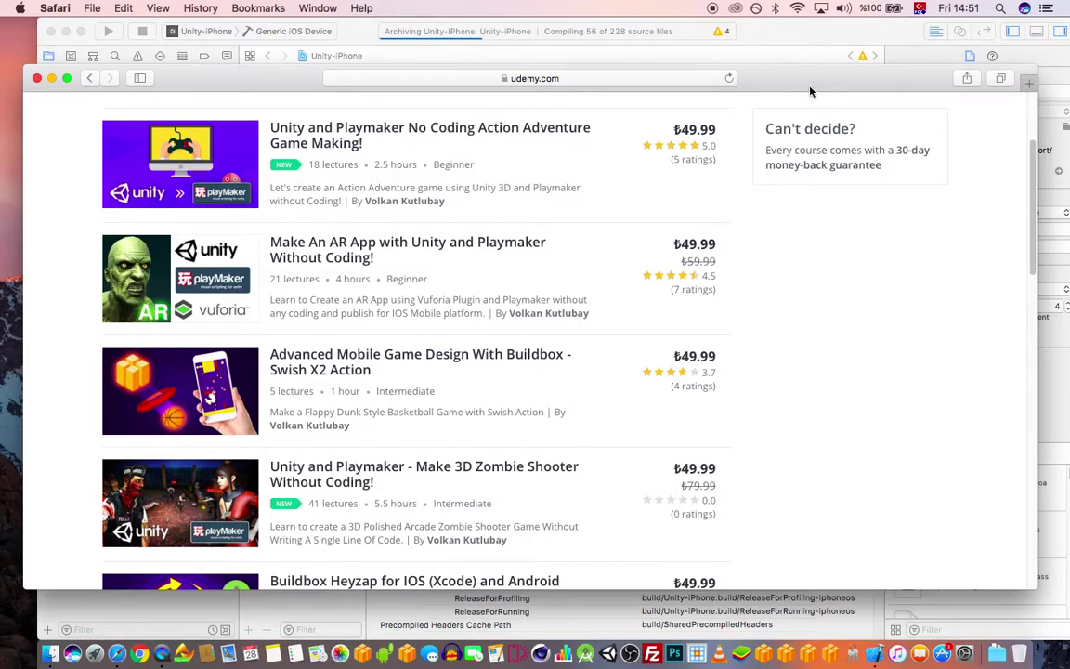
- Move the Safari window slightly higher and scroll through the 25 Udemy course results
left_click_drag(810, 91, 822, 61)
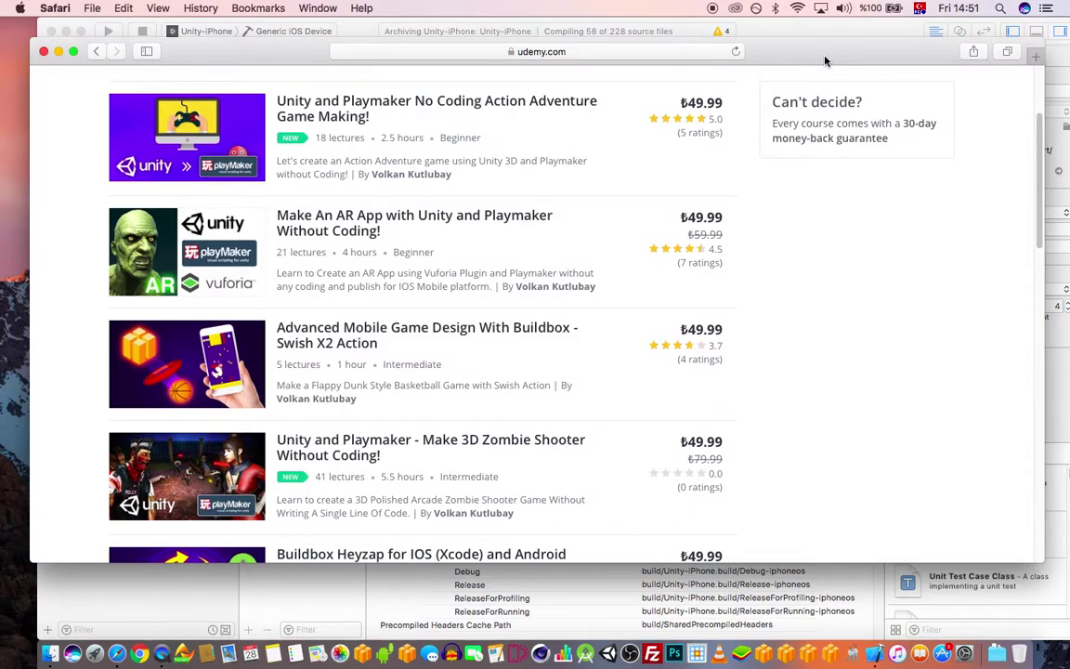
scroll(856, 240, "up", 2)
scroll(866, 246, "down", 4)
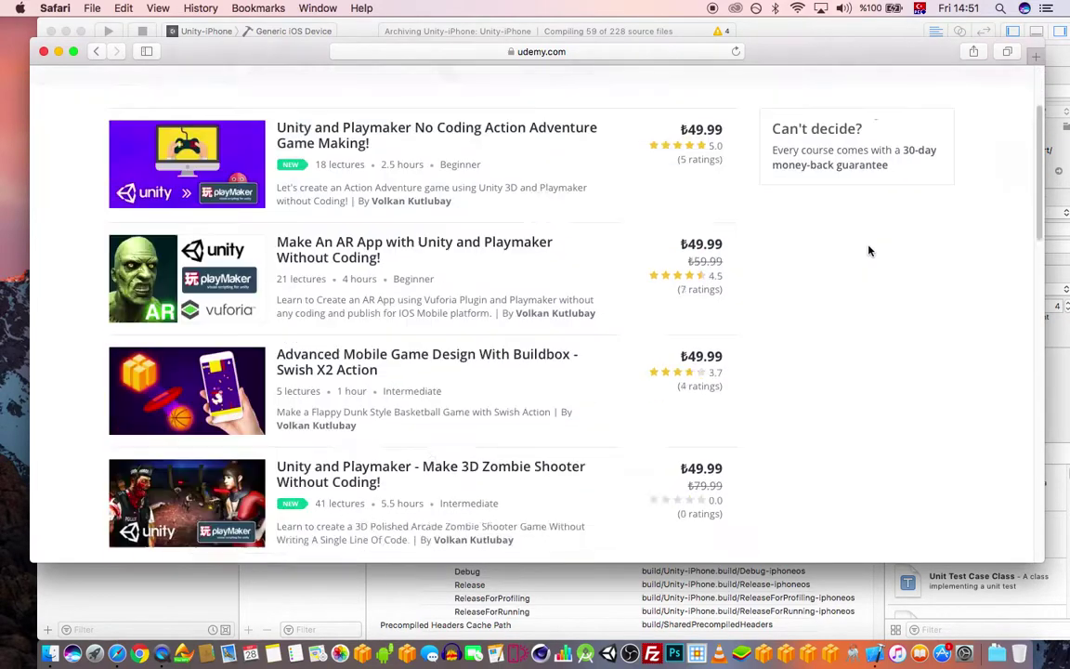
scroll(860, 267, "up", 1)
scroll(860, 268, "up", 3)
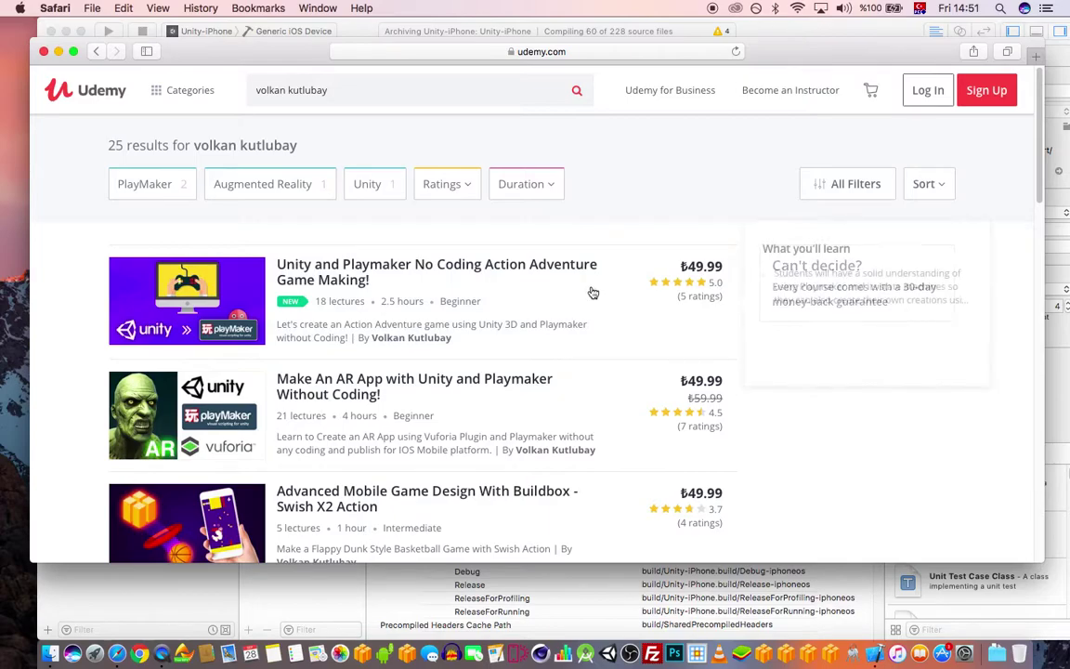
mouse_move(726, 263)
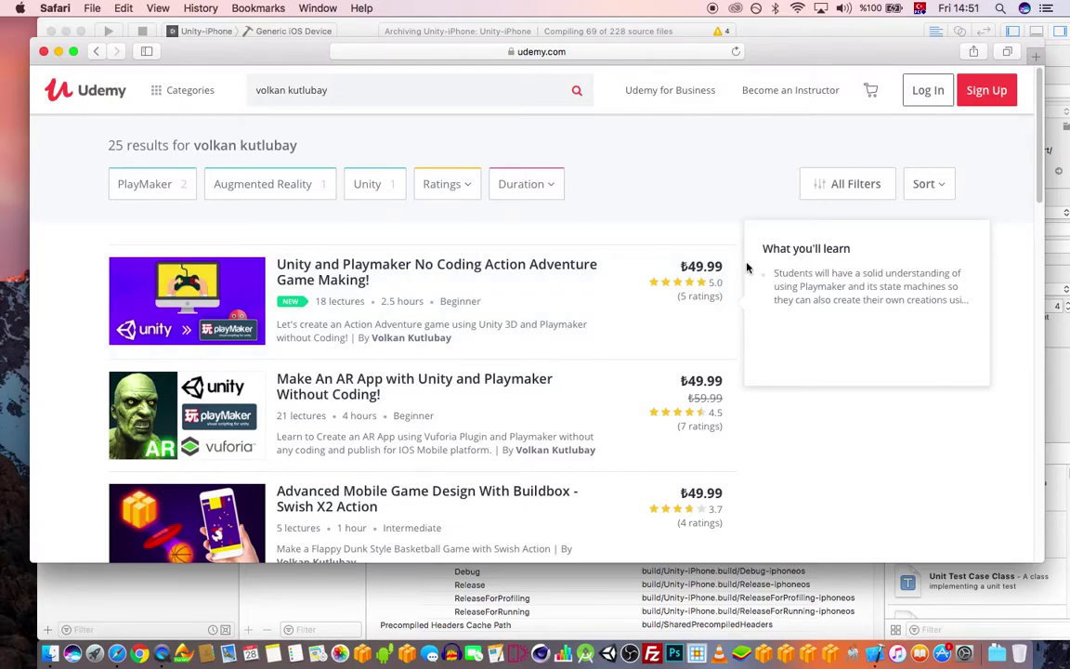
scroll(749, 278, "down", 5)
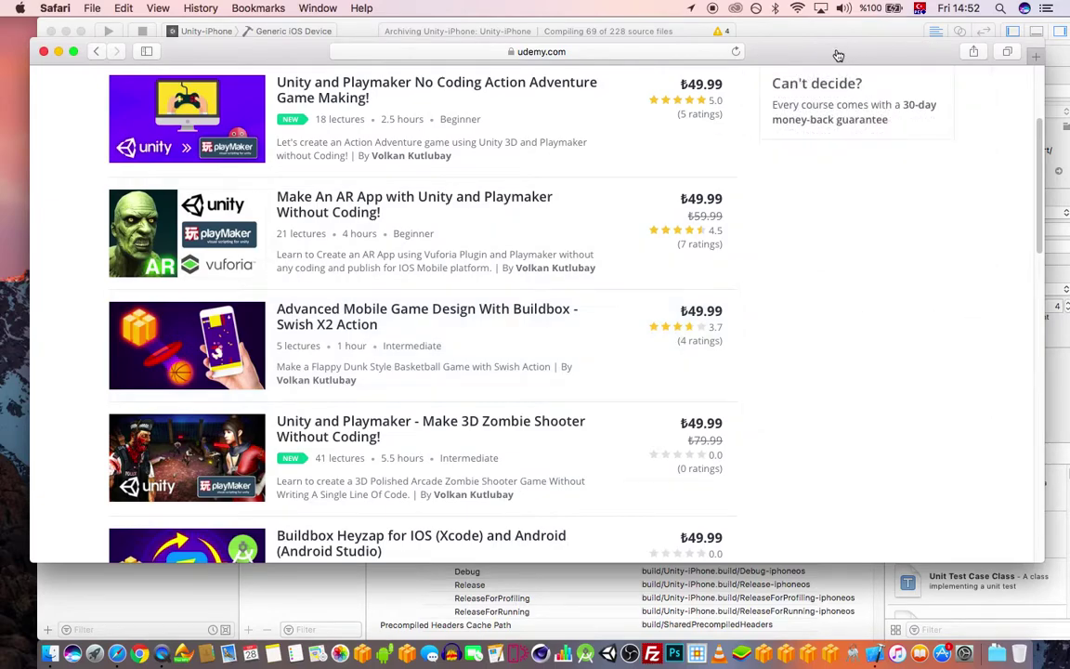
scroll(766, 209, "up", 5)
scroll(772, 264, "down", 1)
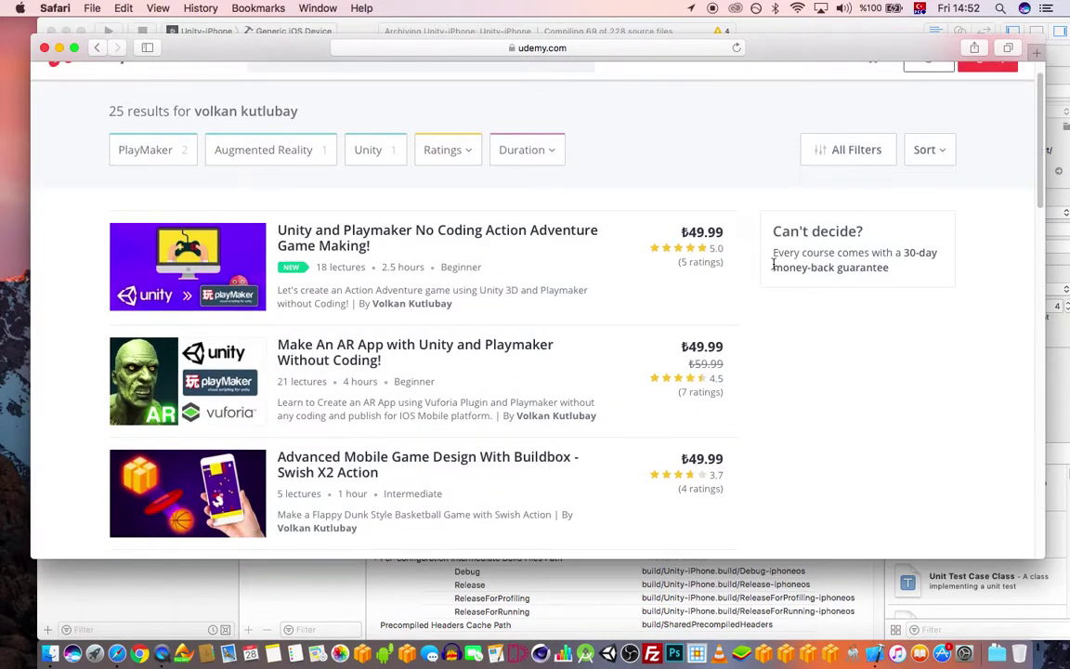
scroll(760, 296, "down", 3)
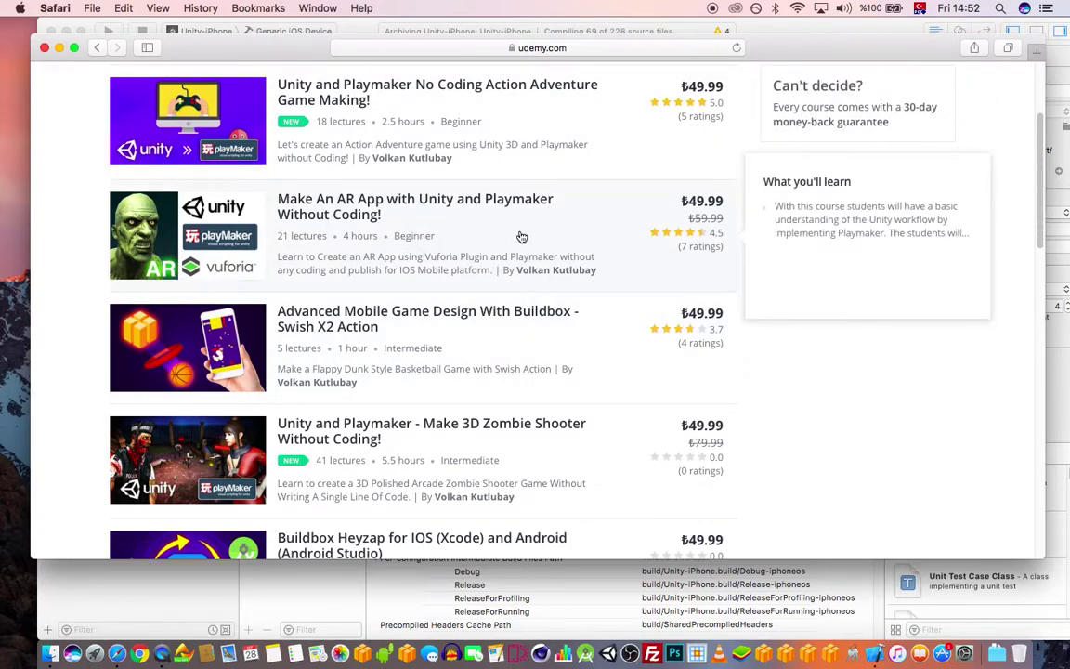
scroll(599, 298, "up", 2)
scroll(551, 241, "up", 1)
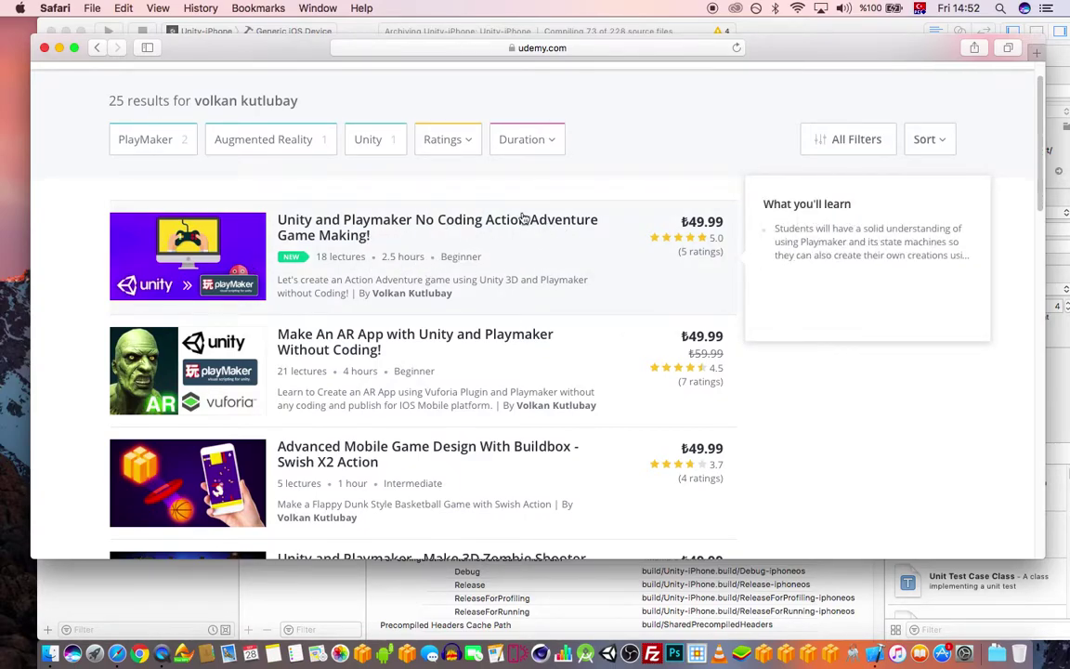
scroll(653, 230, "down", 3)
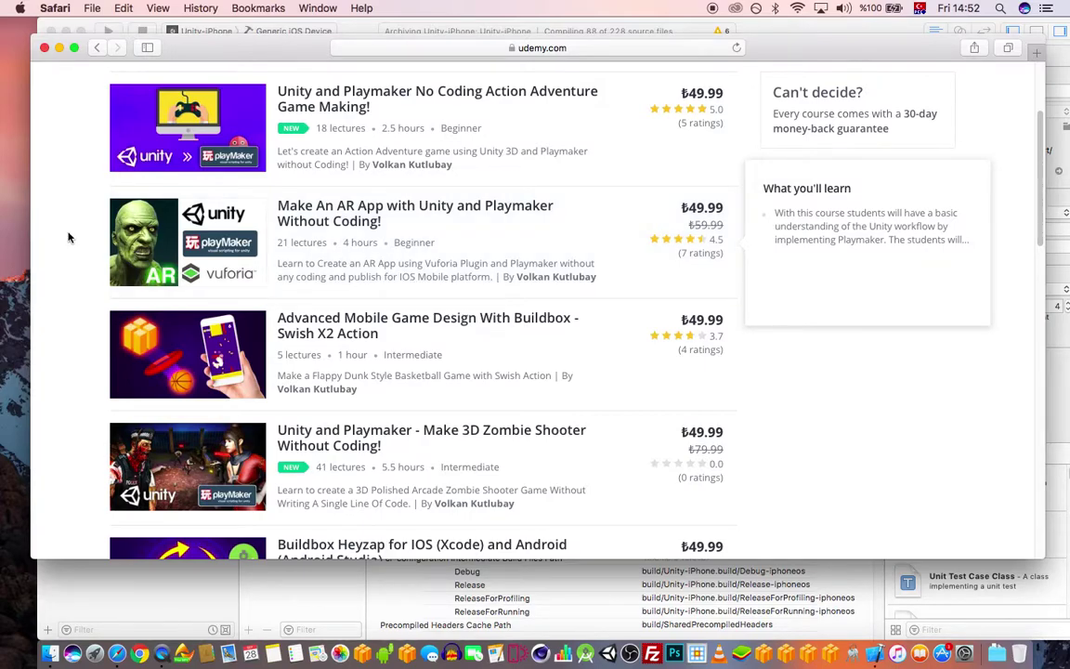
scroll(496, 203, "down", 2)
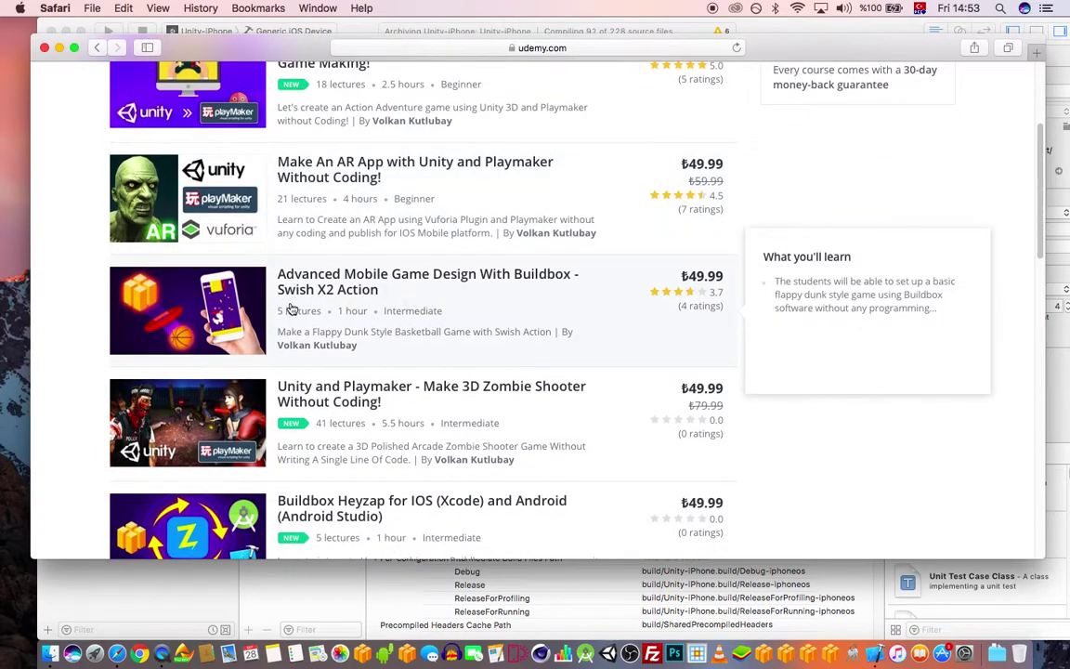
scroll(312, 287, "down", 1)
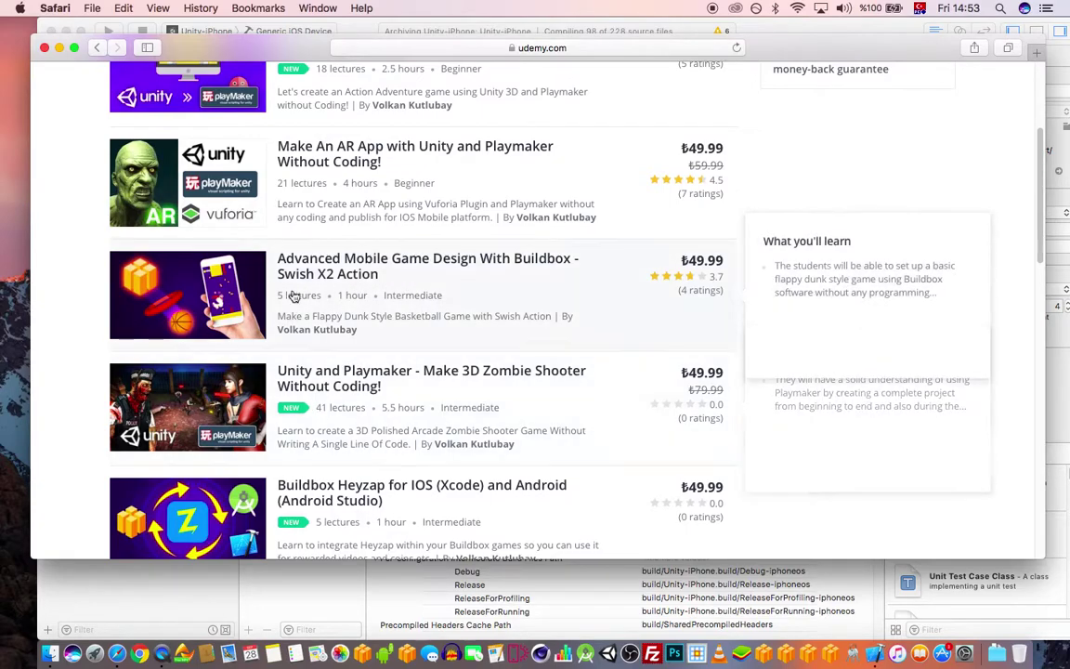
scroll(378, 276, "down", 1)
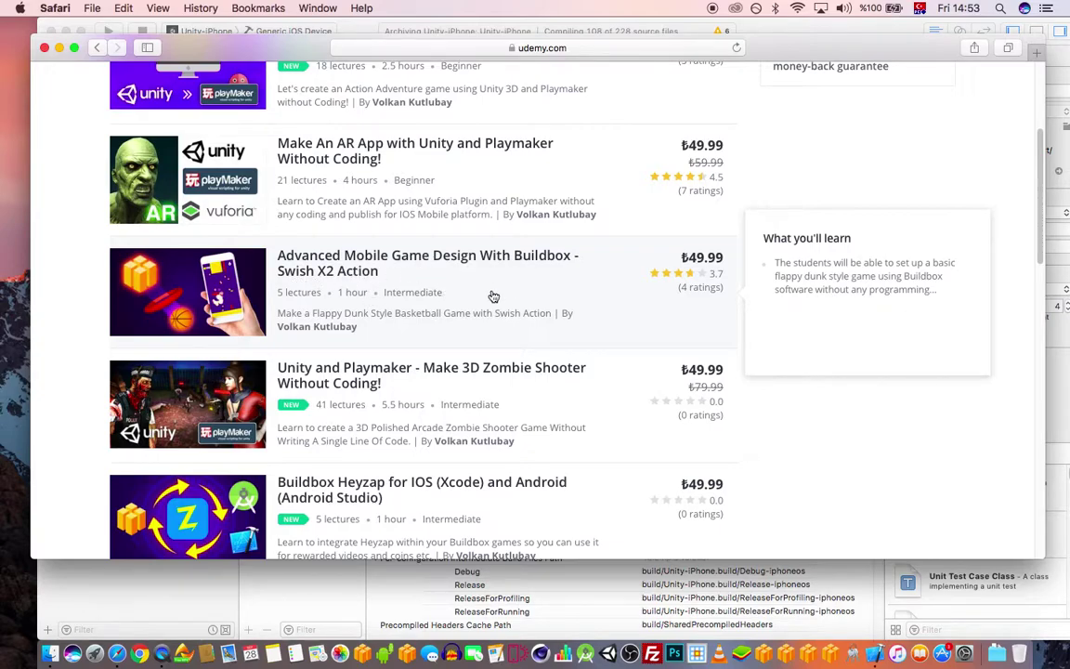
scroll(386, 235, "down", 1)
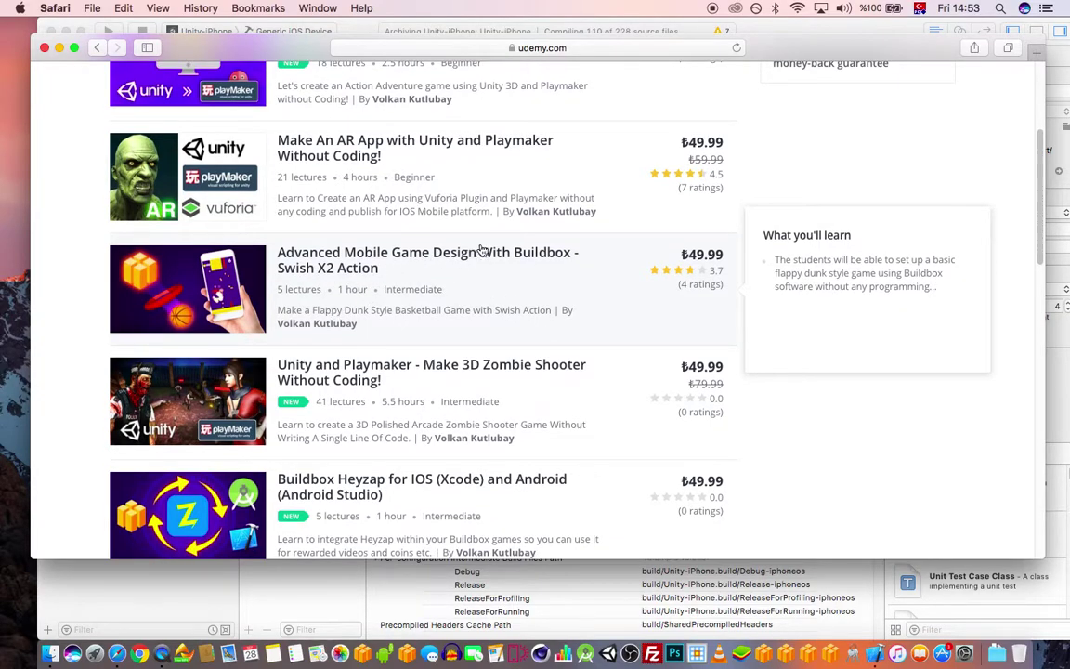
scroll(481, 249, "down", 6)
scroll(401, 201, "up", 3)
scroll(303, 233, "down", 1)
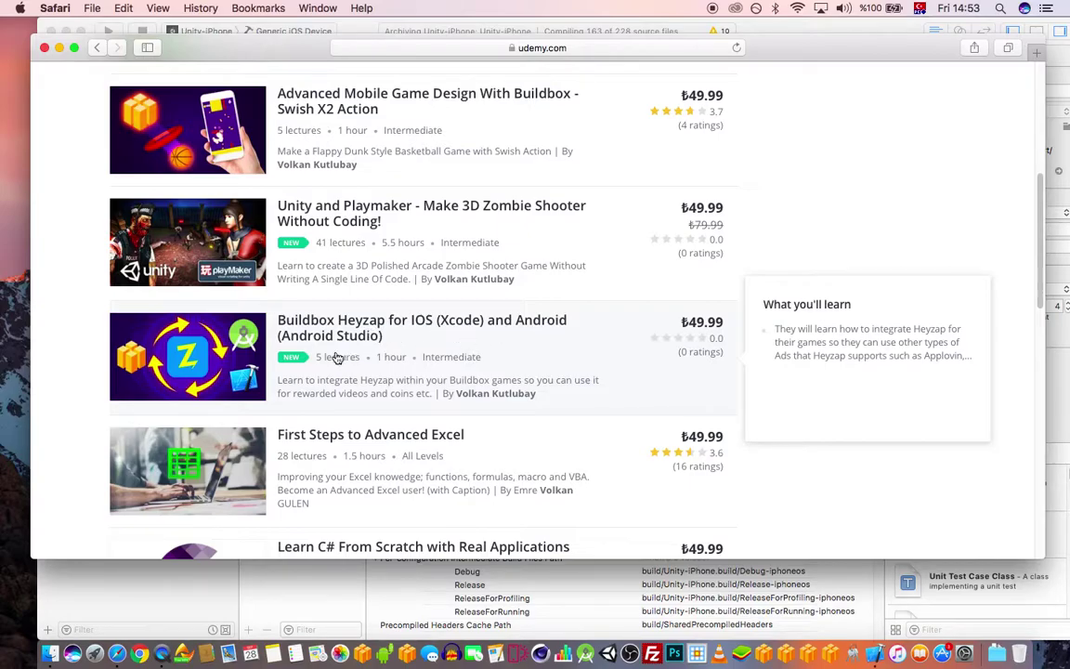
scroll(499, 307, "down", 1)
scroll(499, 307, "down", 5)
scroll(526, 318, "up", 5)
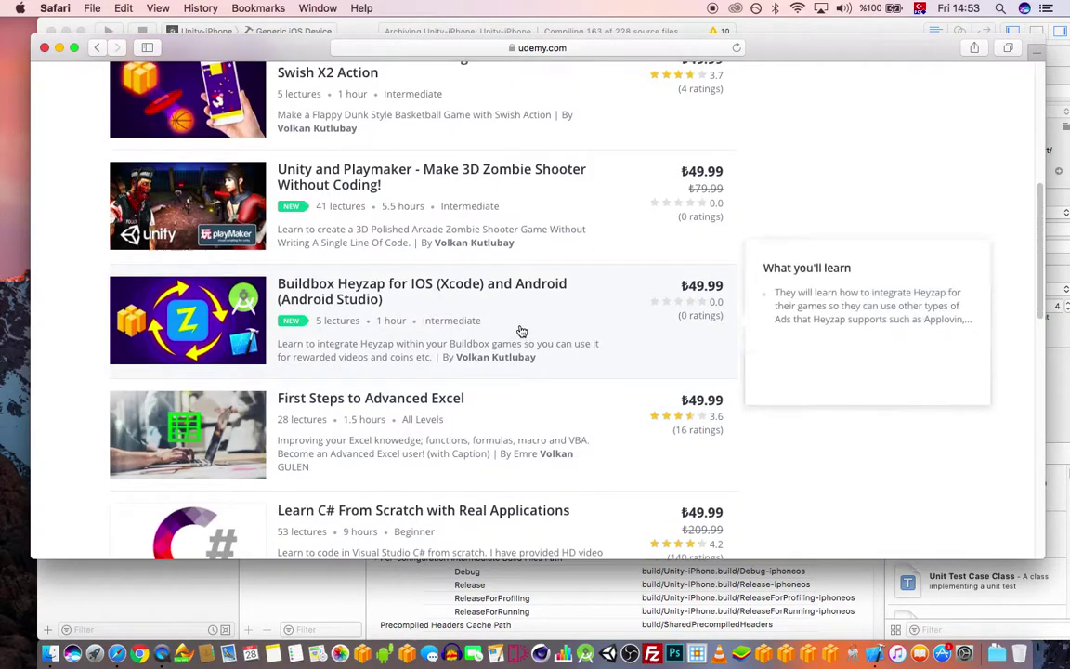
scroll(730, 291, "up", 5)
mouse_move(789, 76)
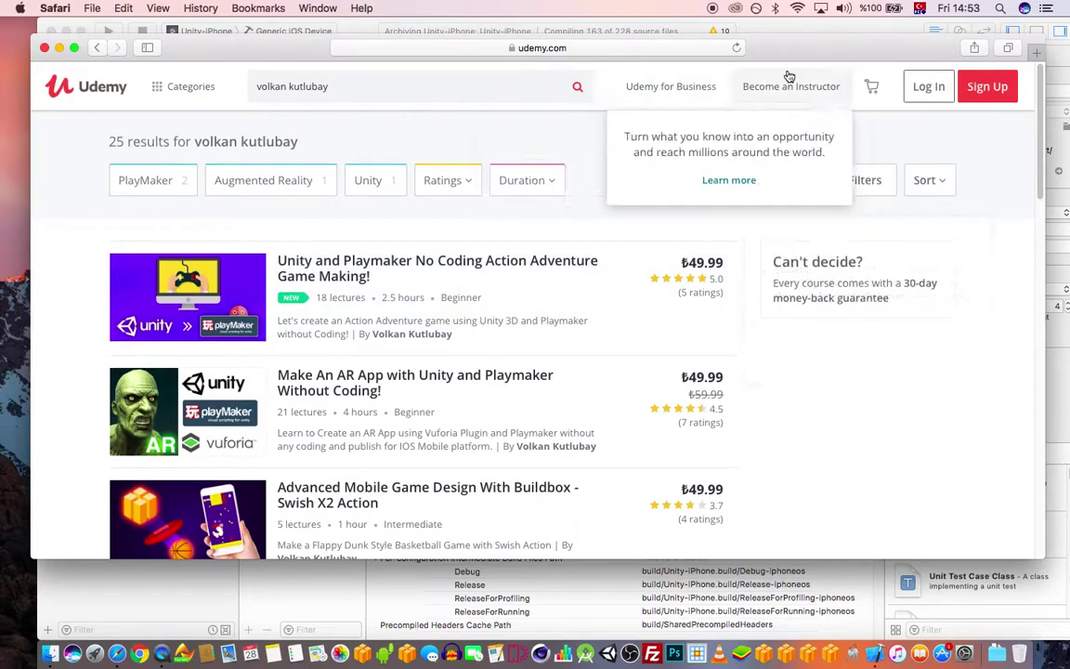
left_click_drag(835, 48, 843, 49)
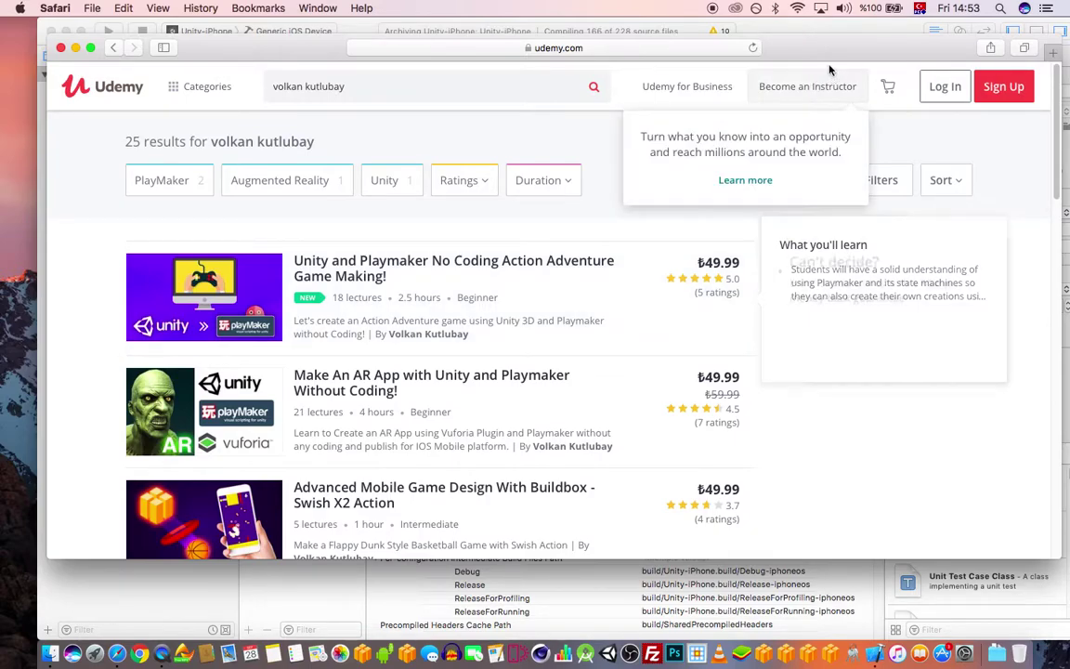
left_click_drag(826, 53, 805, 62)
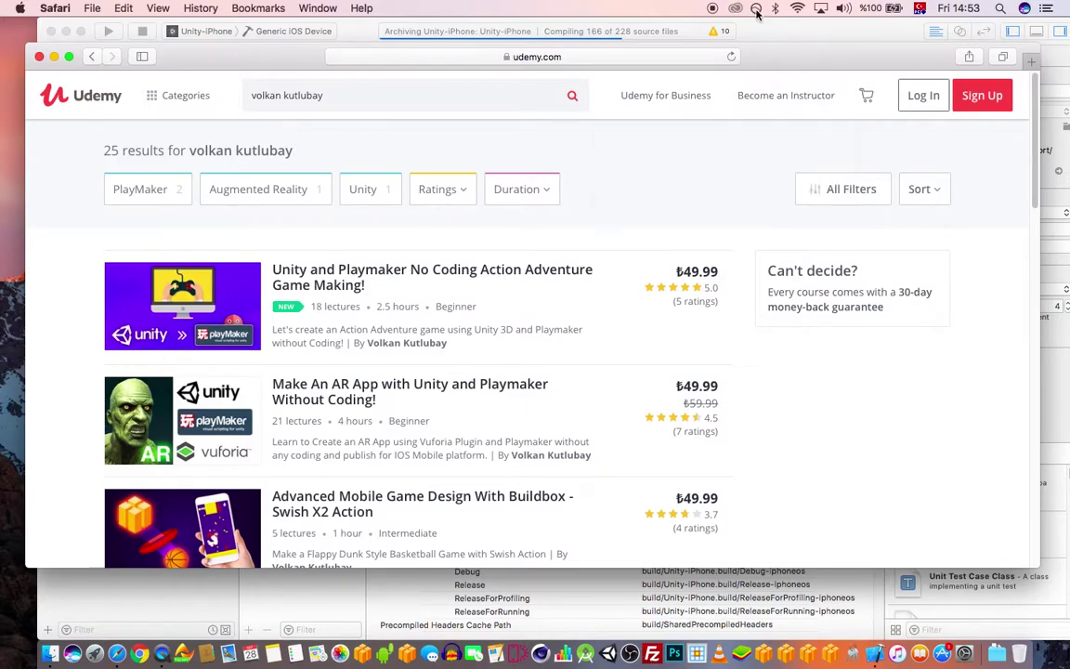
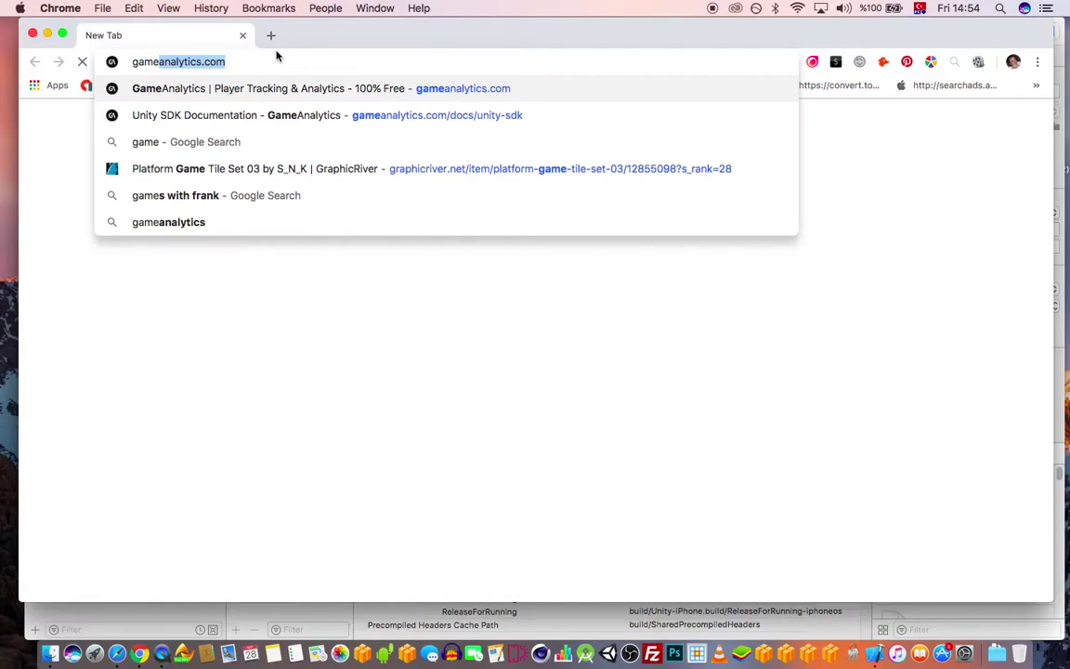
- Load gameanalytics.com in the new Chrome tab
key("Return")
- Position the Chrome window and go through the GameAnalytics login to the studio's games list
left_click_drag(432, 31, 436, 64)
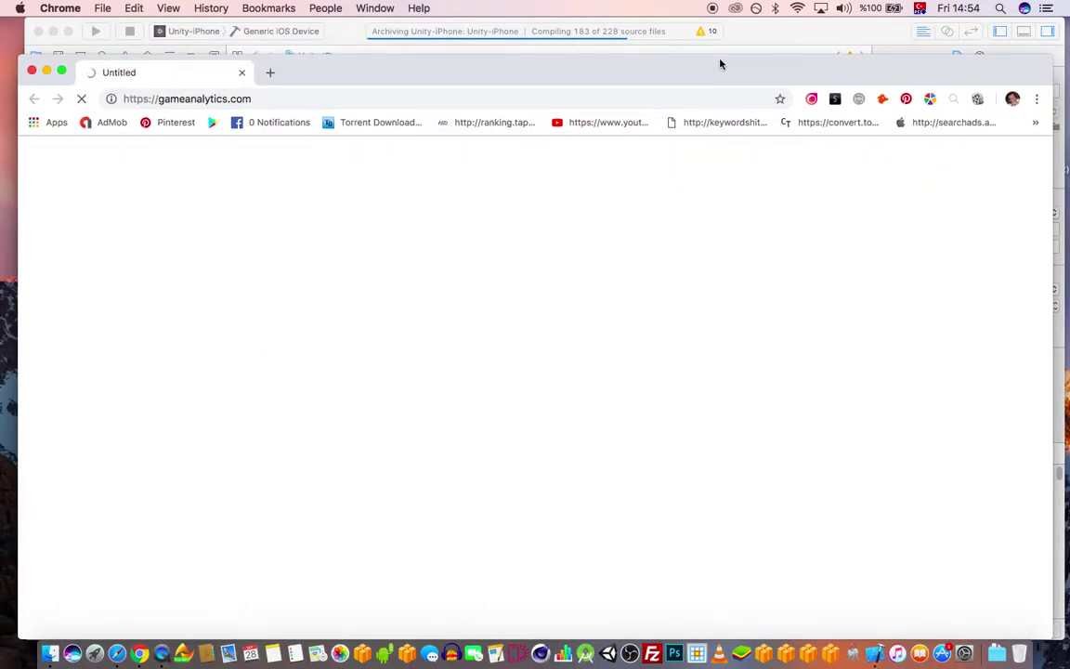
left_click_drag(719, 63, 717, 78)
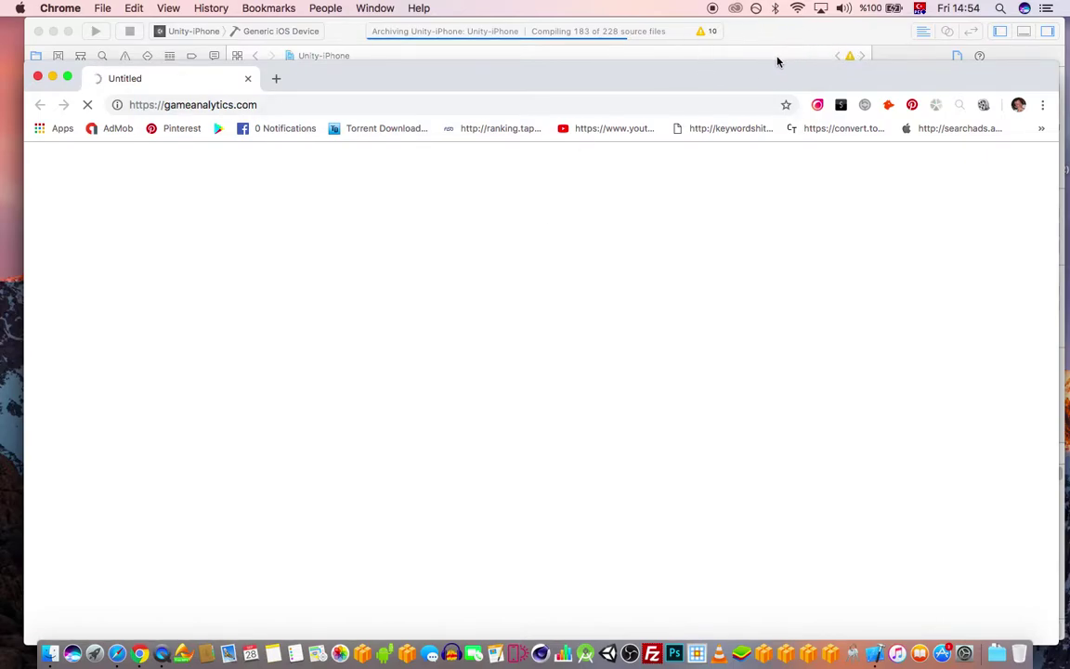
left_click_drag(792, 84, 797, 77)
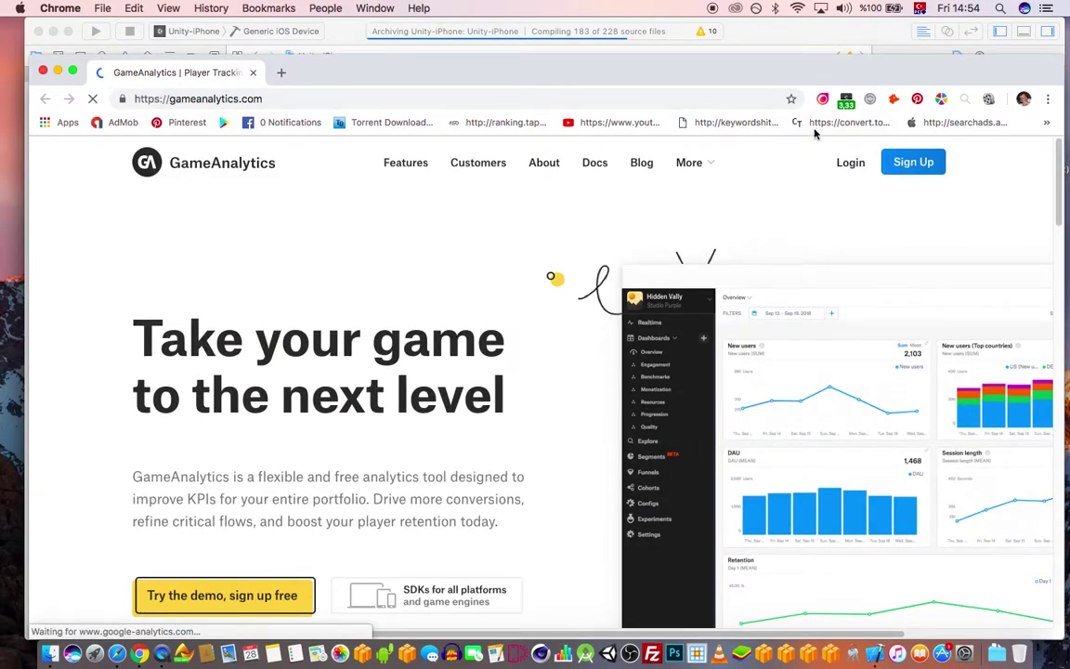
left_click_drag(828, 75, 832, 74)
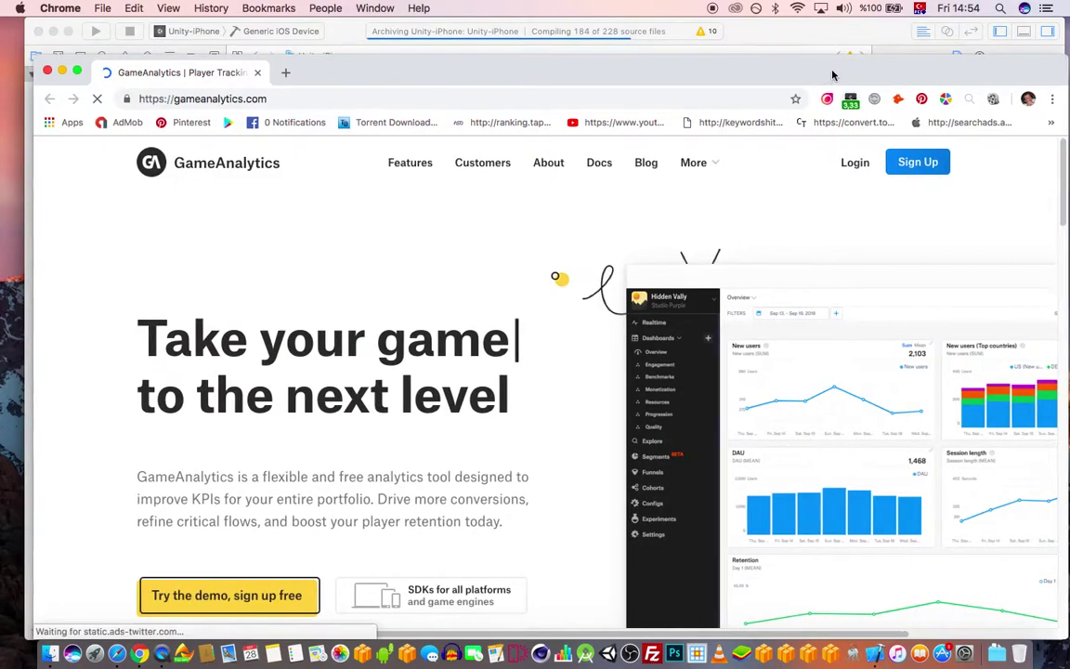
left_click(853, 165)
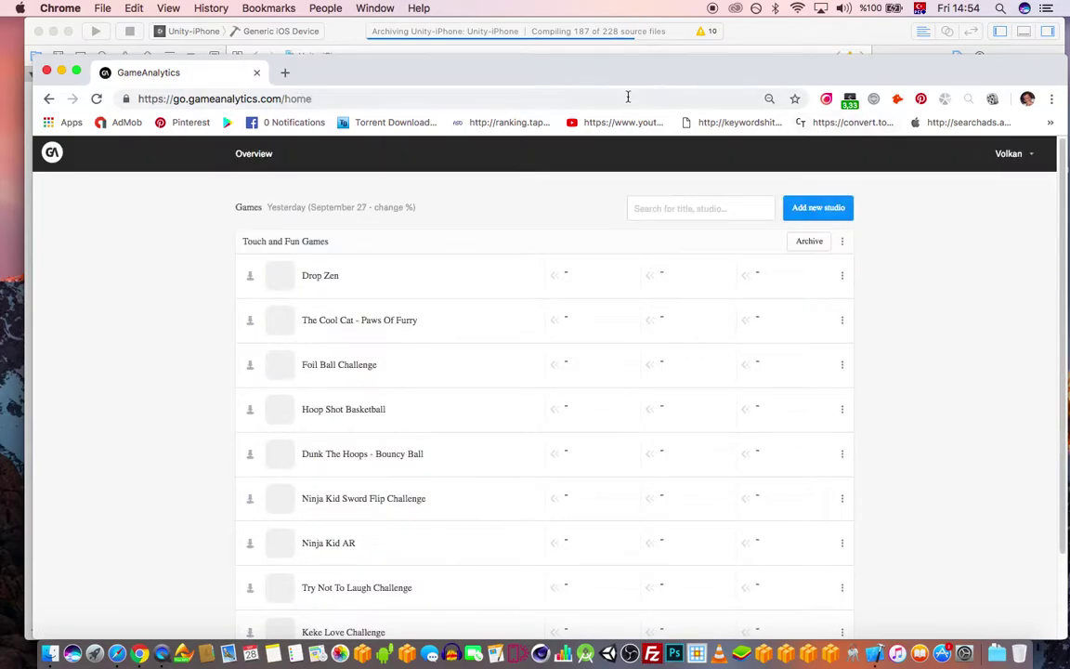
- Scroll the games list until DAU figures load, e.g. 19.00 for Keke Love Challenge
scroll(816, 272, "down", 3)
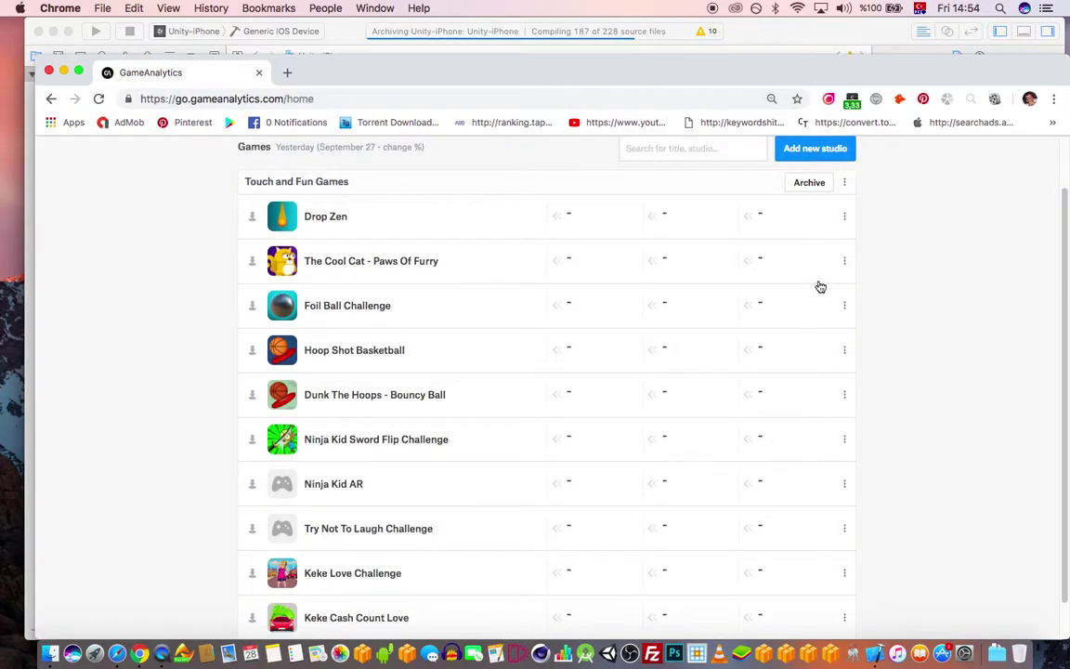
scroll(827, 369, "up", 1)
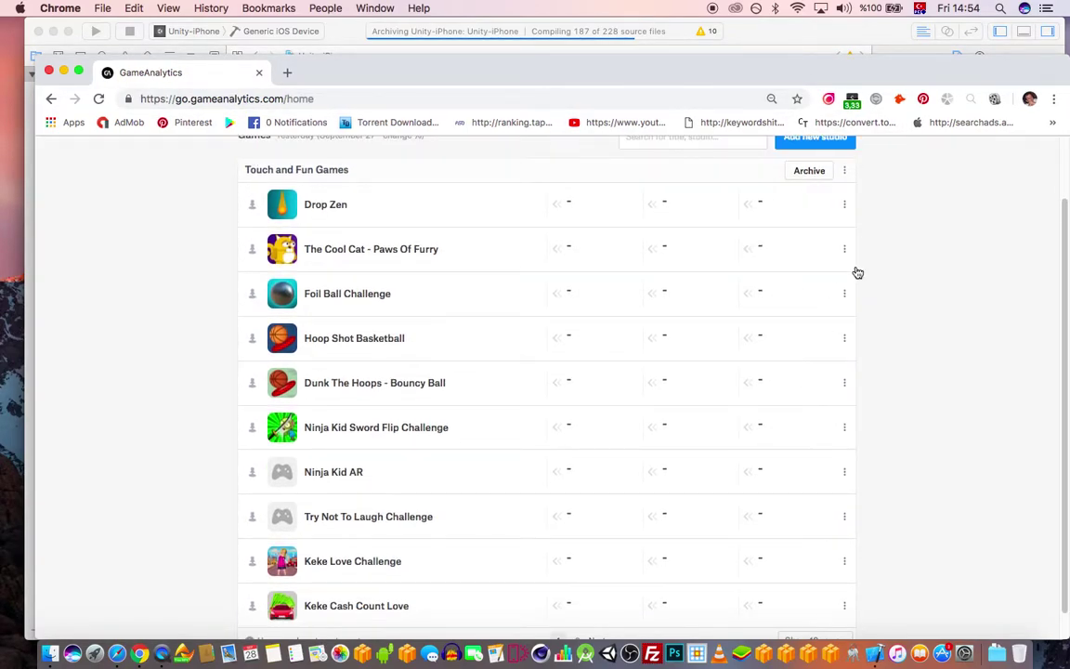
scroll(891, 277, "down", 1)
scroll(902, 301, "up", 3)
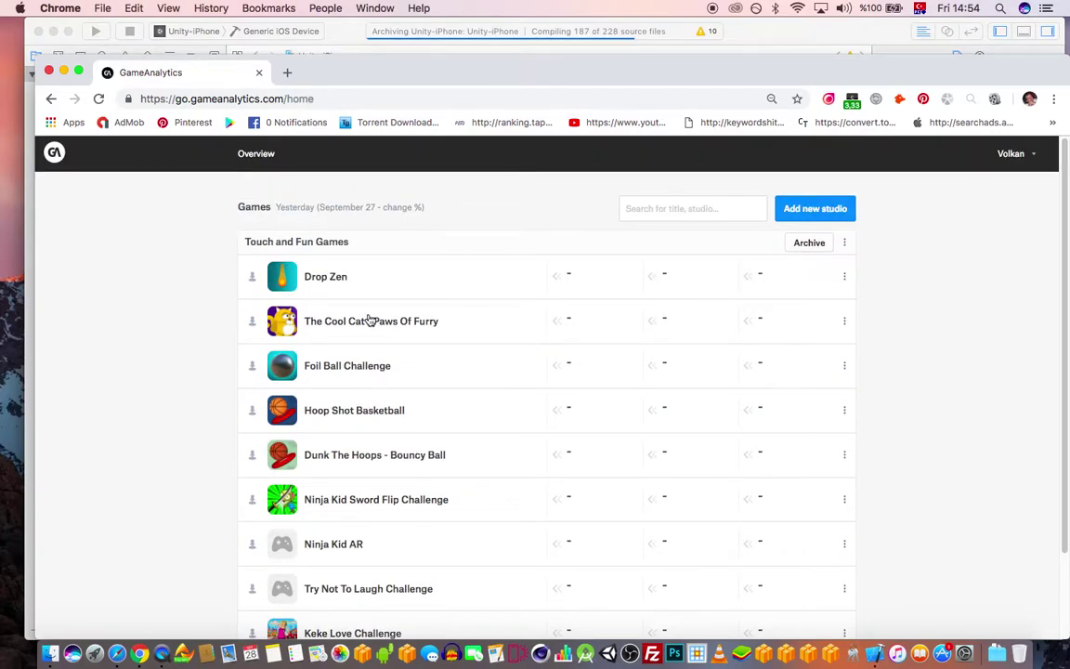
scroll(596, 375, "down", 2)
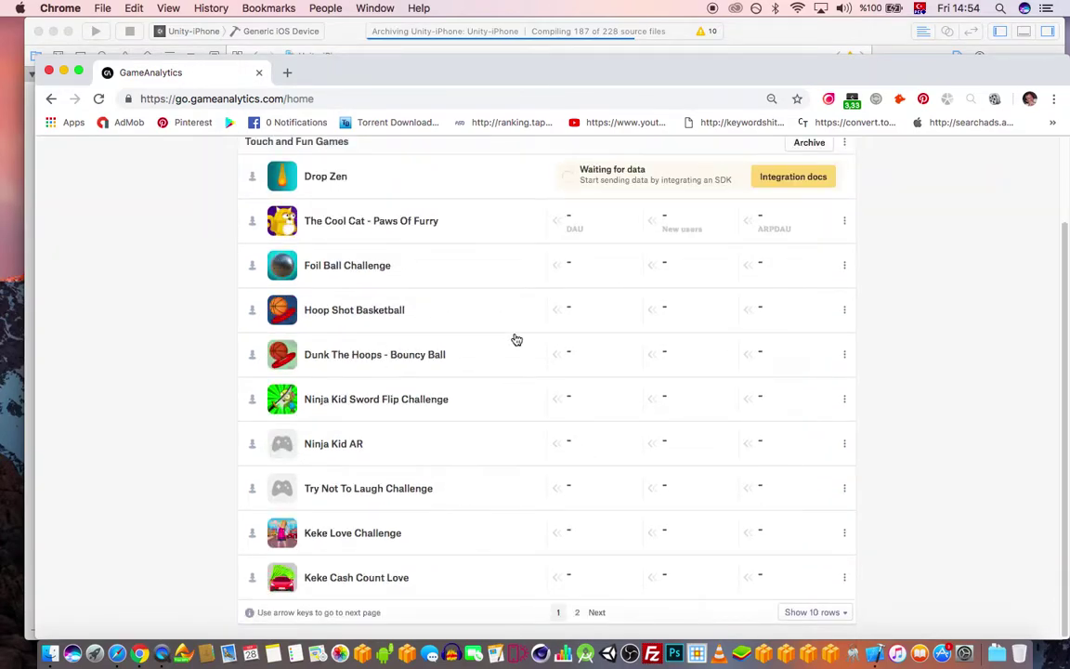
scroll(557, 342, "up", 2)
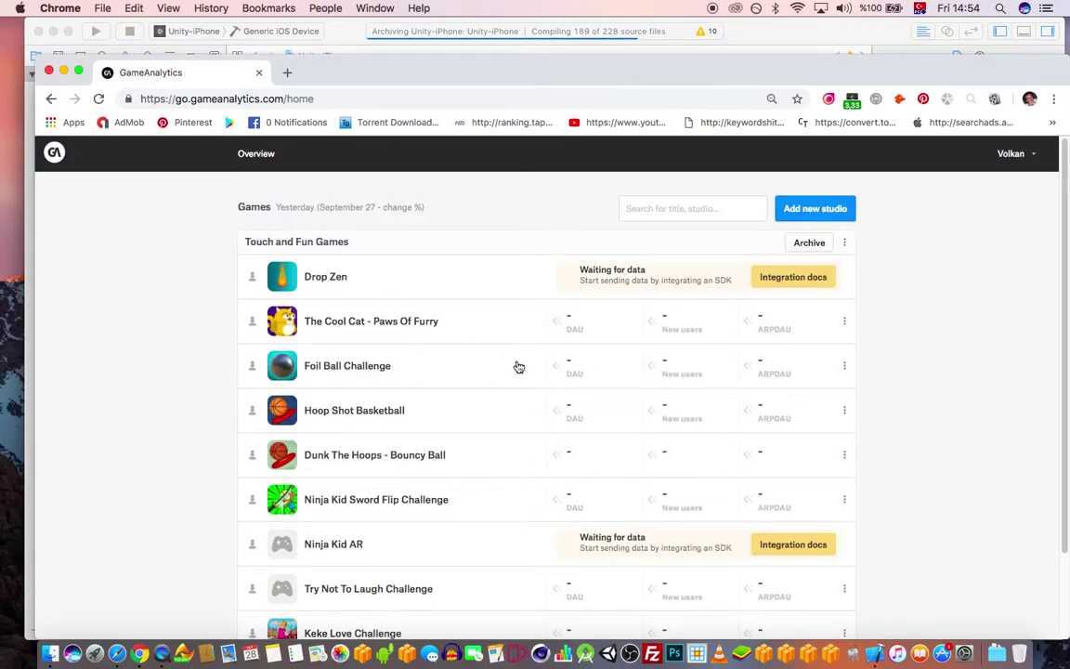
scroll(515, 377, "down", 2)
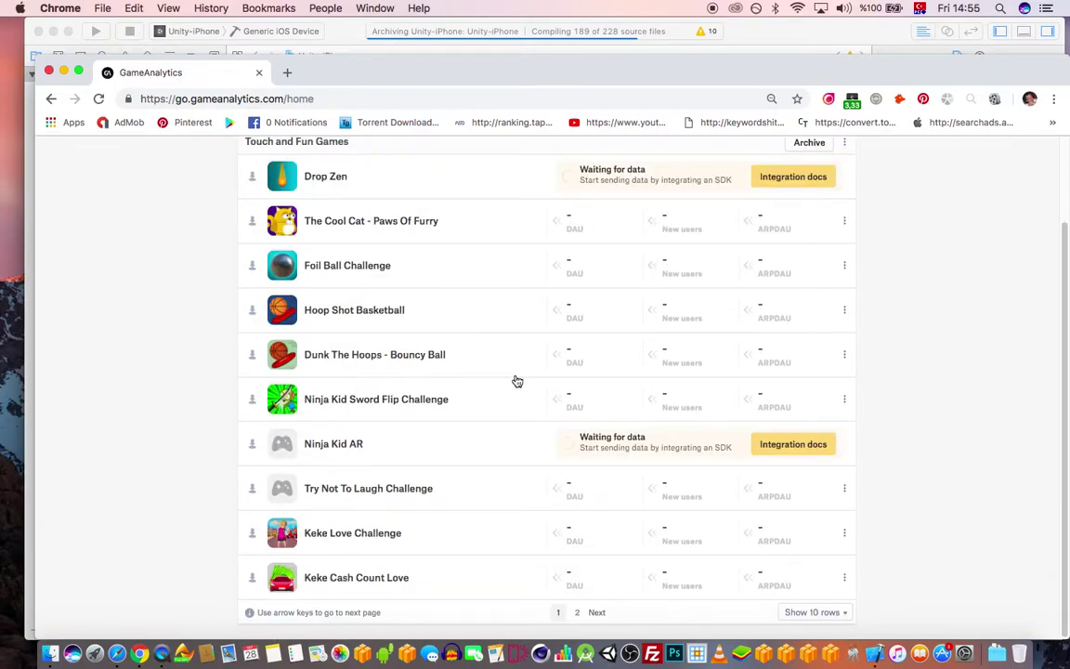
scroll(494, 374, "up", 2)
scroll(494, 375, "down", 2)
- Recheck the DAU list, then return to Xcode, now compiling 190 of 228 source files
left_click_drag(605, 59, 606, 60)
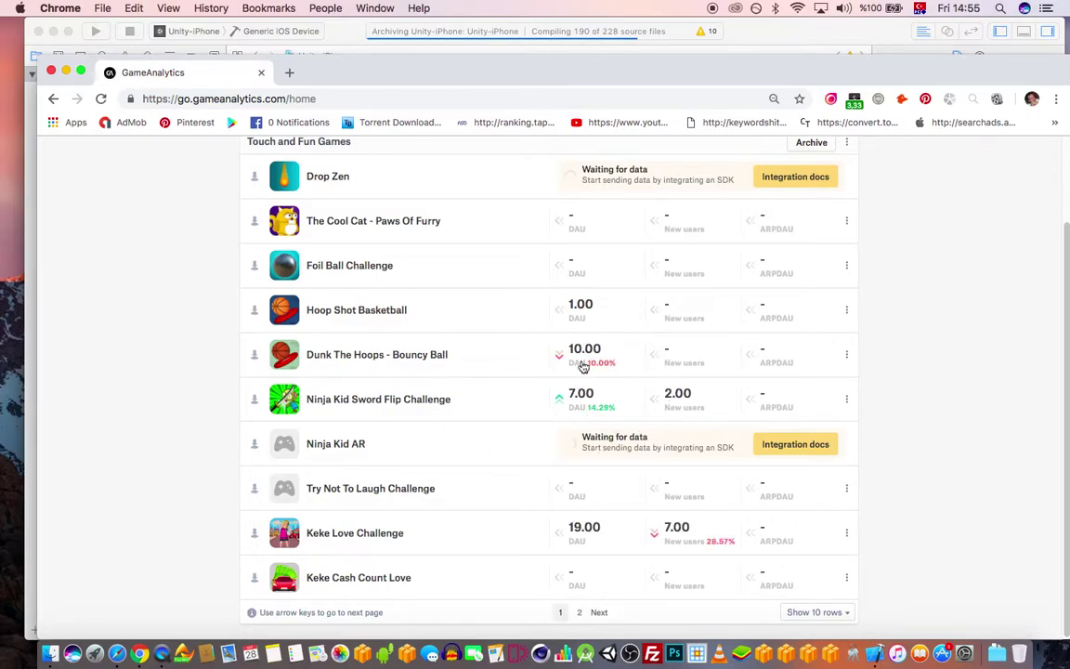
scroll(577, 362, "up", 2)
scroll(613, 455, "down", 2)
scroll(633, 411, "up", 2)
left_click(809, 52)
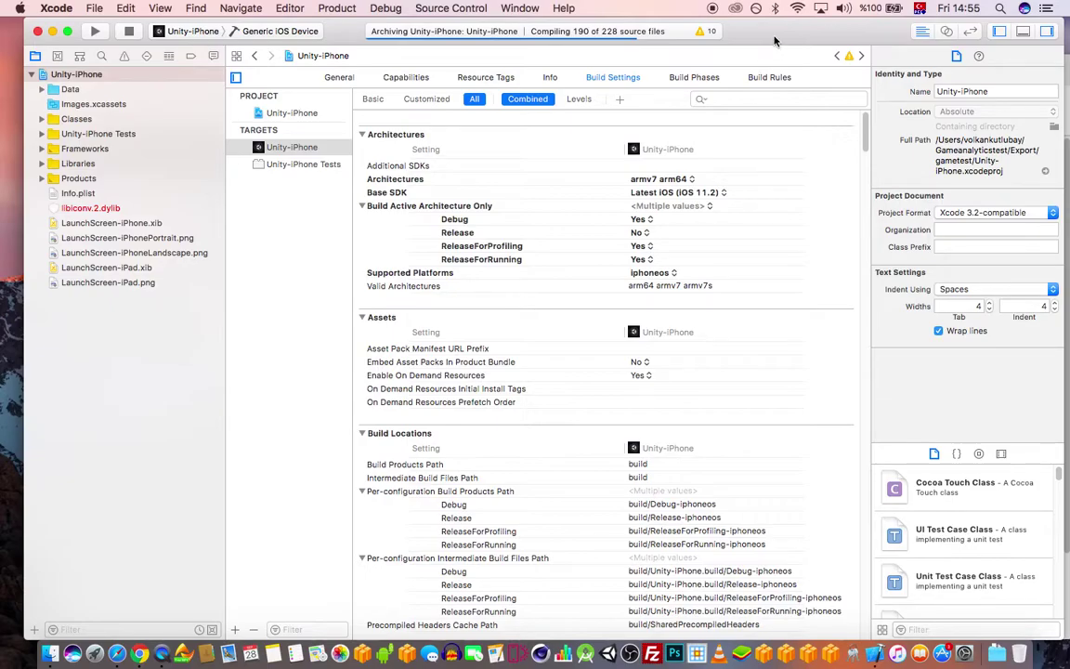
- Let the Unity-iPhone archive finish, producing archive 1.0.0 (1) dated 28 Sep 2018, 14:56
left_click_drag(775, 38, 766, 34)
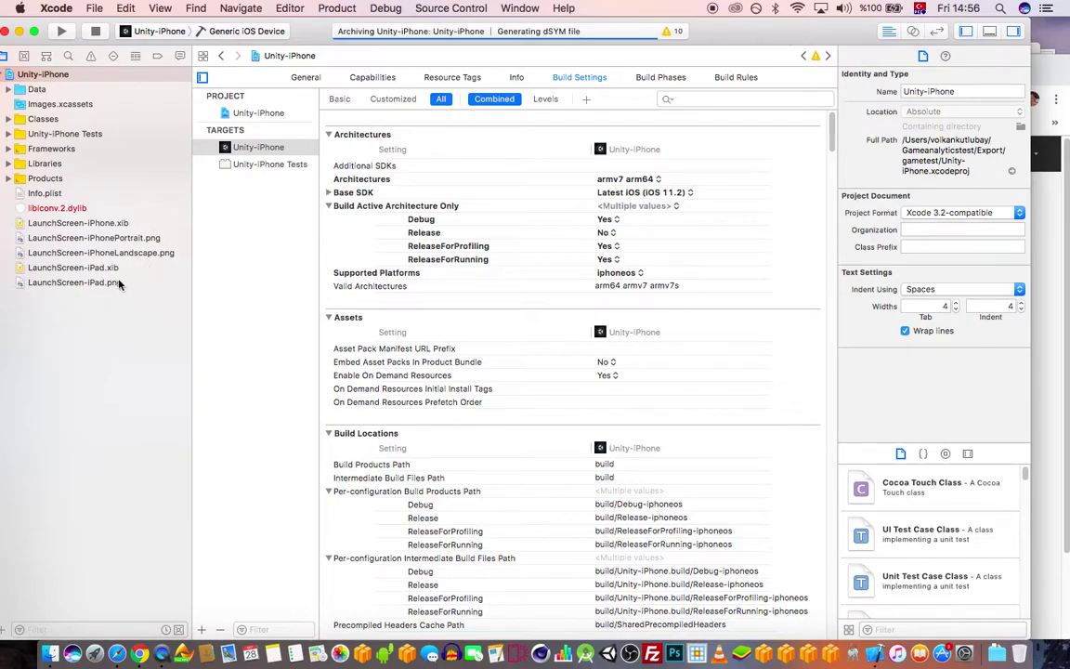
left_click_drag(763, 38, 768, 35)
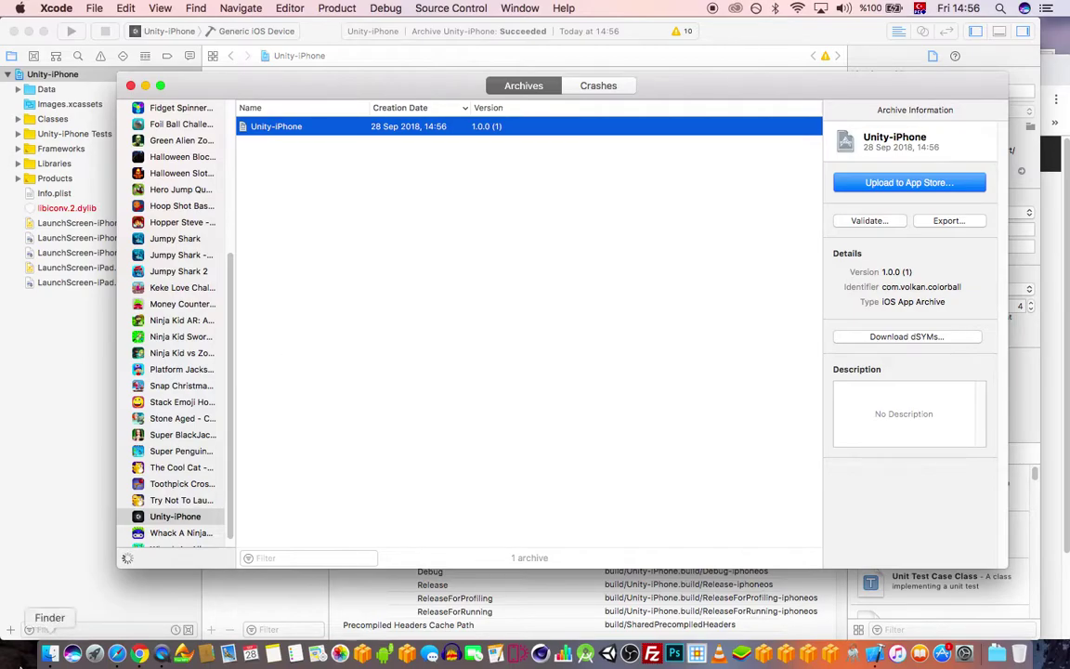
- Recheck the GameAnalytics games list in Chrome
left_click(139, 653)
scroll(630, 358, "down", 2)
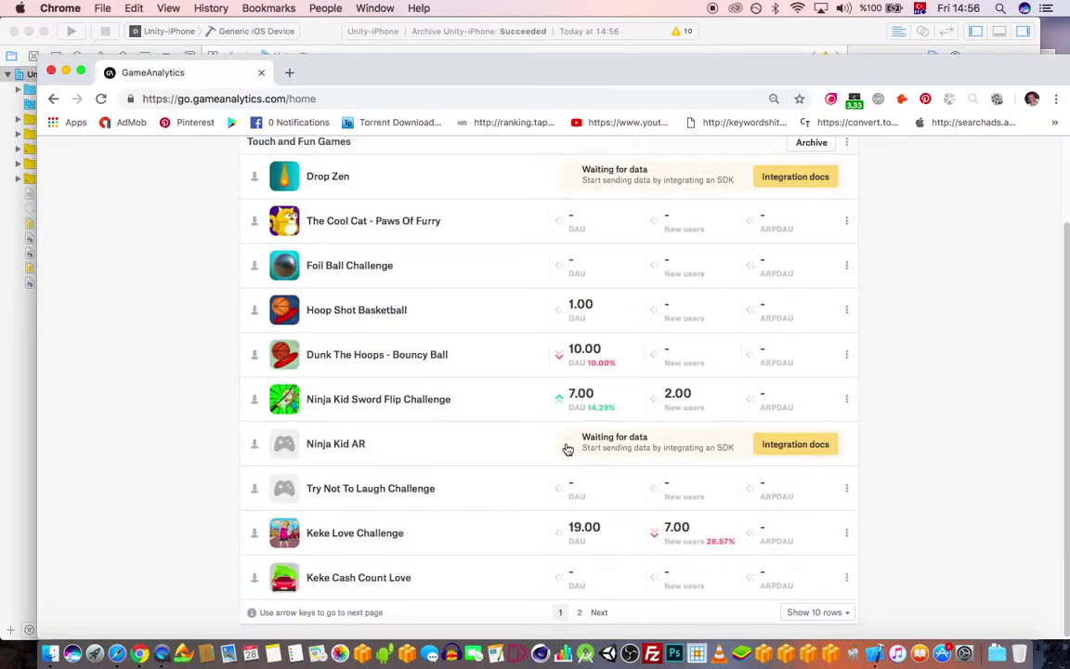
scroll(565, 444, "up", 2)
left_click_drag(741, 76, 734, 72)
- Return to Xcode's succeeded archive, then bring up the Udemy course results in Safari
left_click(761, 27)
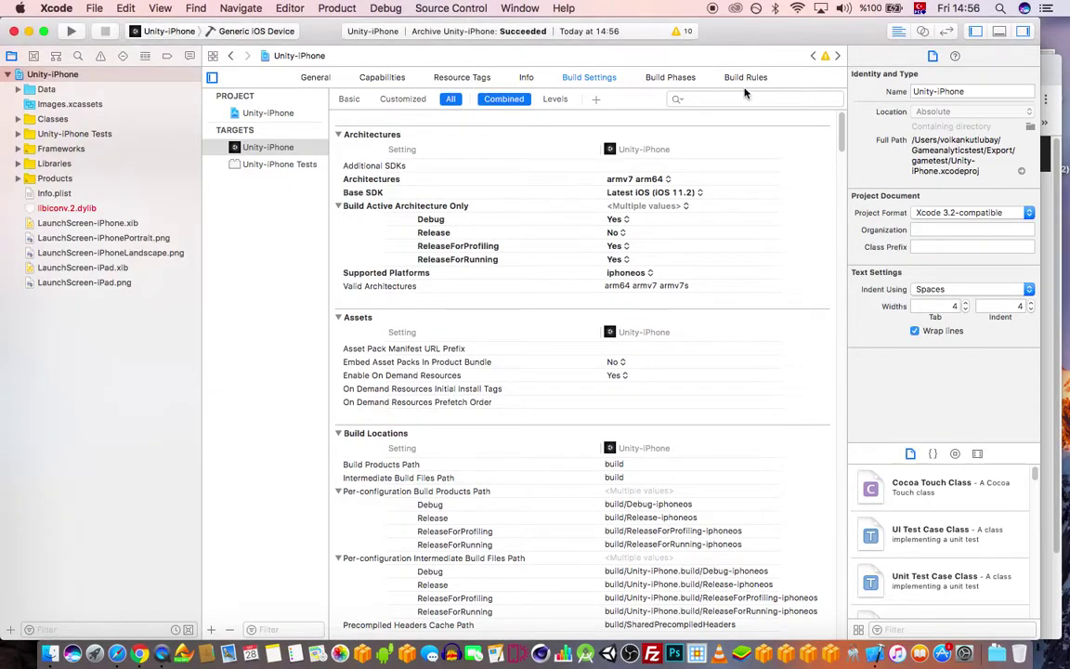
left_click_drag(748, 32, 771, 31)
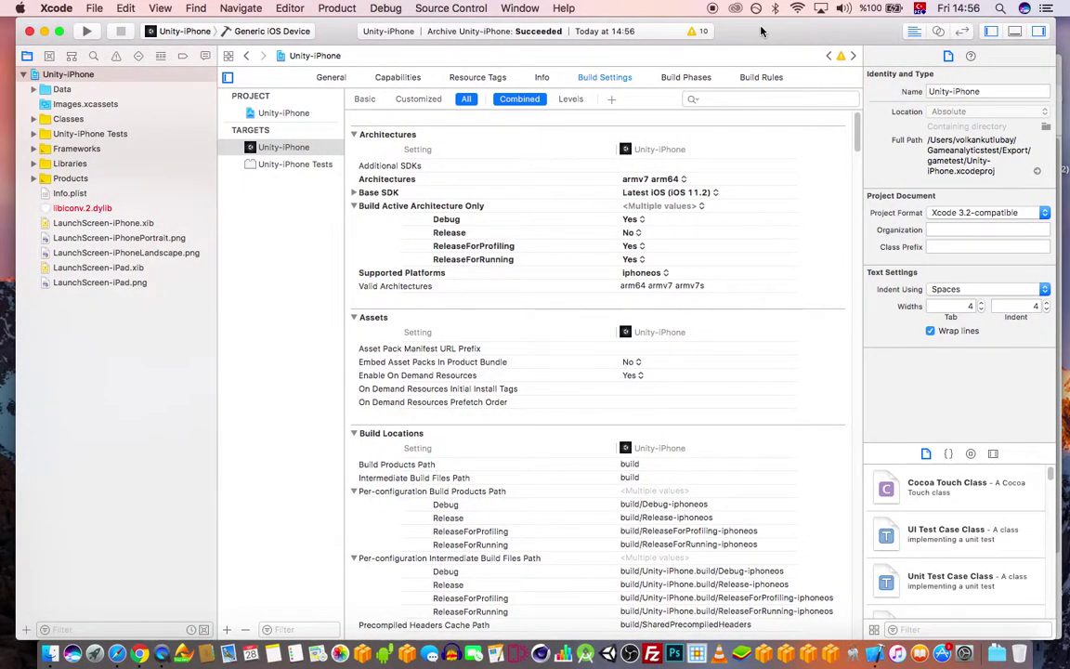
left_click_drag(760, 32, 749, 44)
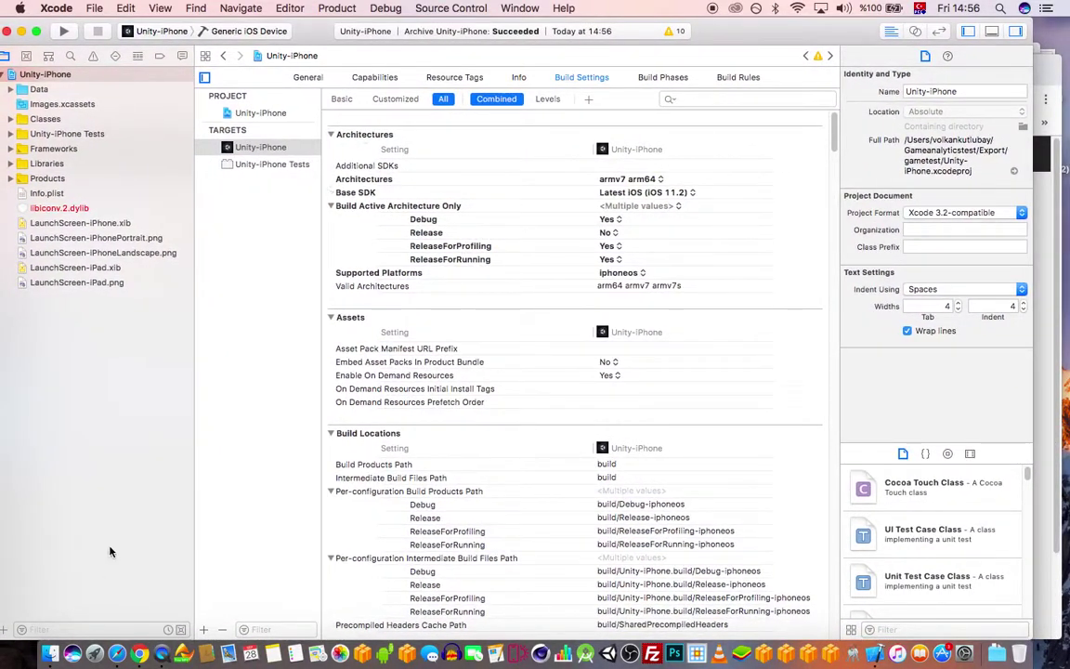
left_click(117, 652)
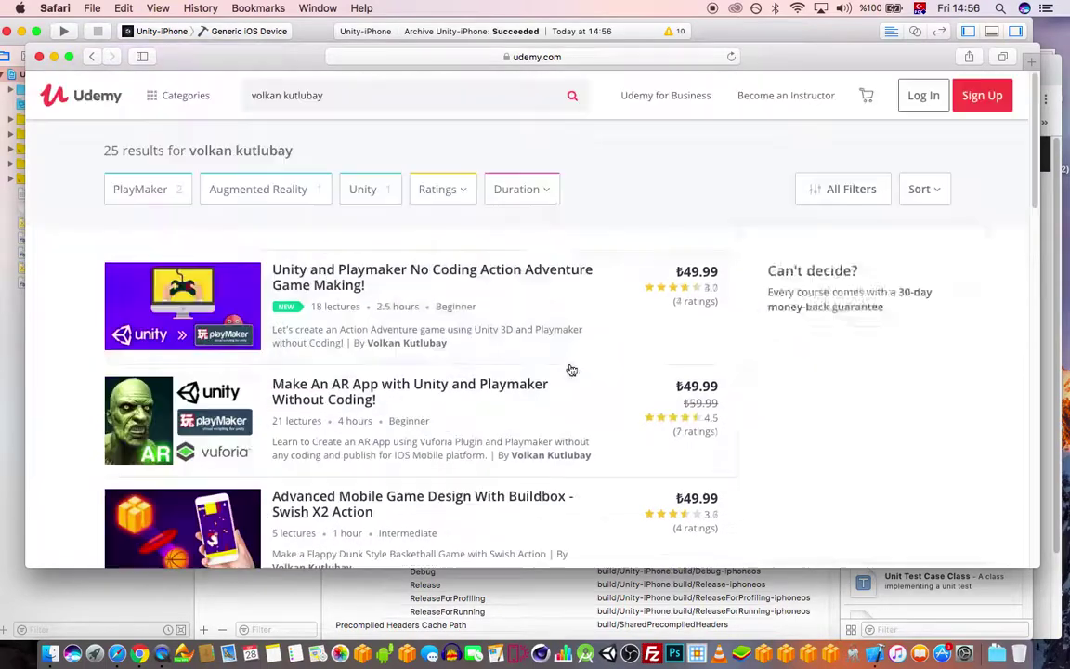
- Move Safari's Udemy results aside and bring Xcode's succeeded Unity-iPhone archive to the front
left_click_drag(748, 48, 824, 107)
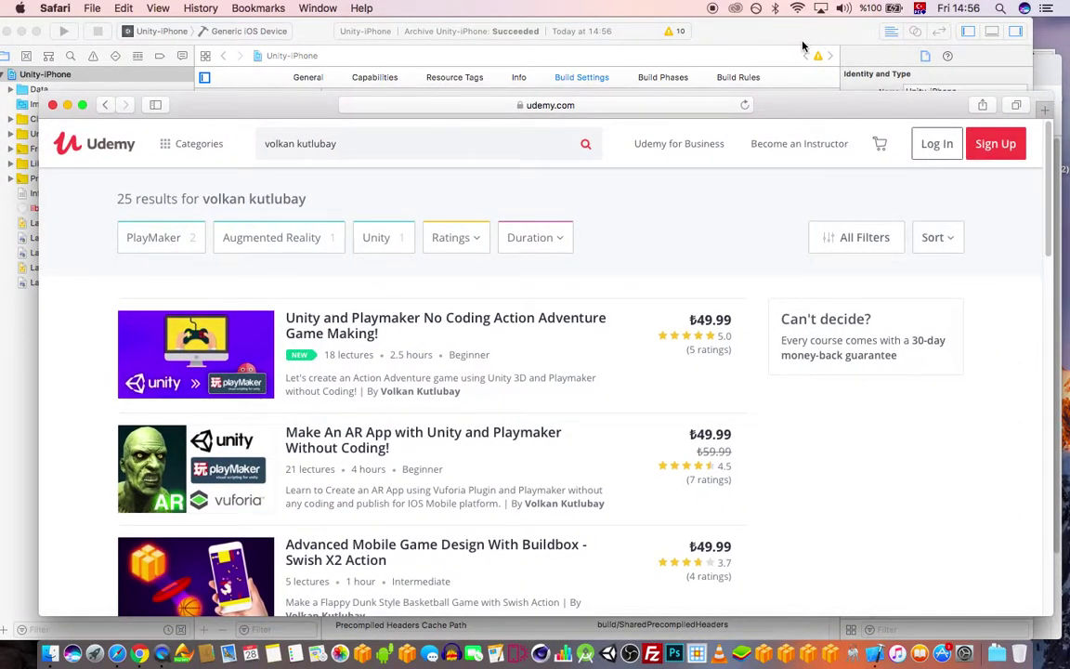
left_click(792, 38)
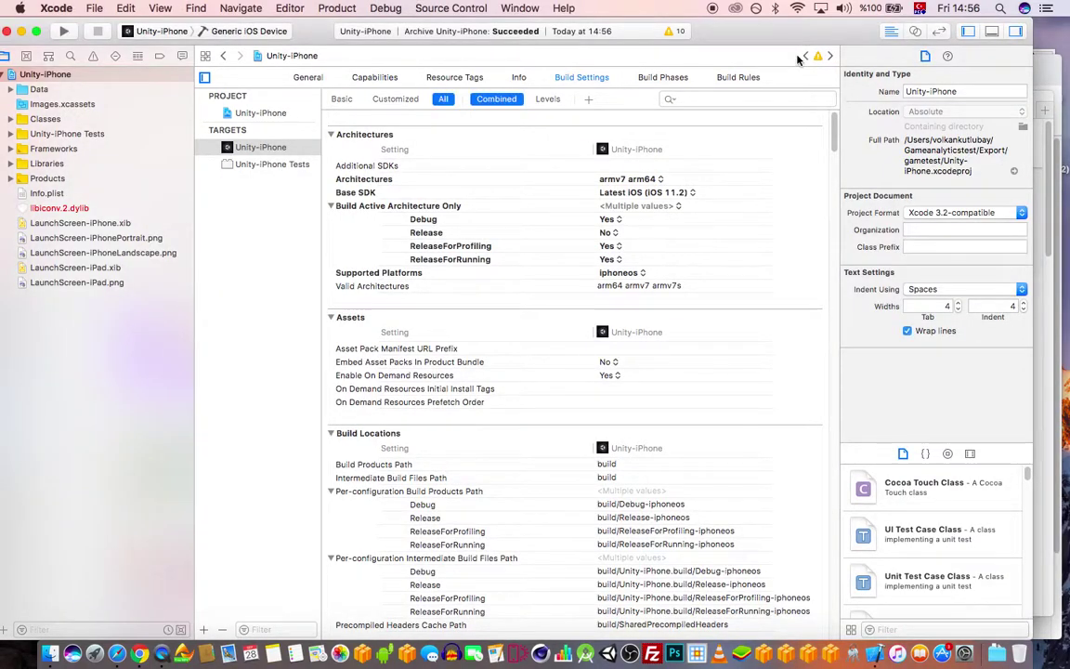